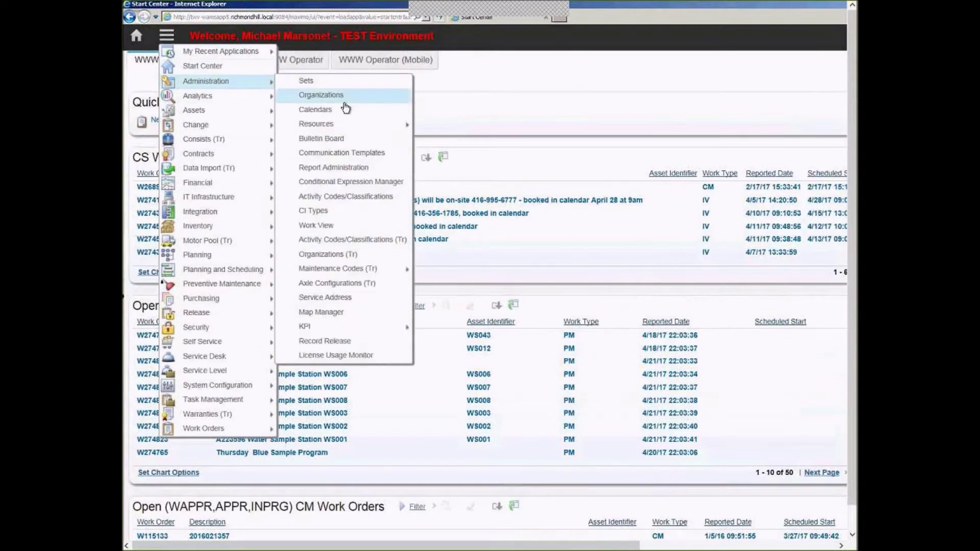
# Open the enabled map 1004 (TRH GIS Maps) in the Map Manager application and go to its map provider name
pyautogui.click(369, 311)
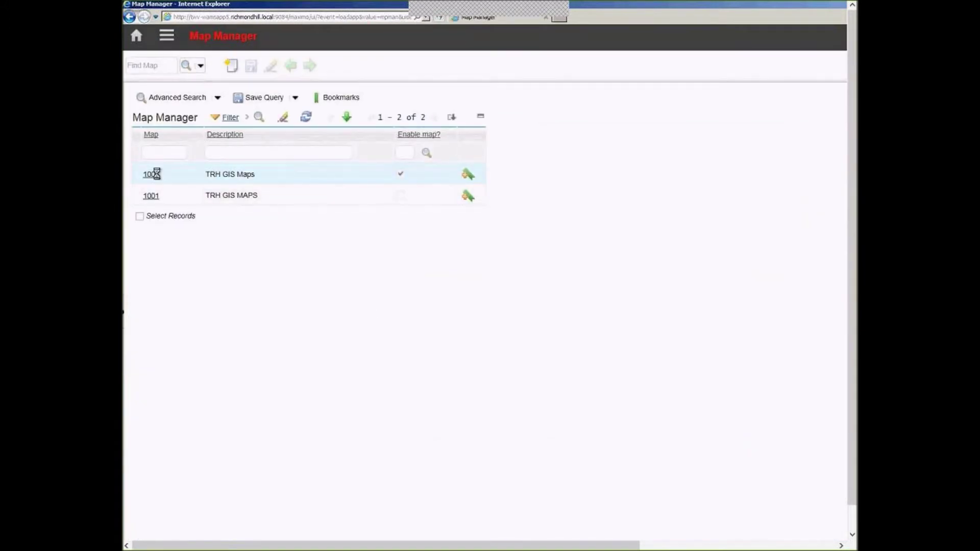
pyautogui.click(151, 174)
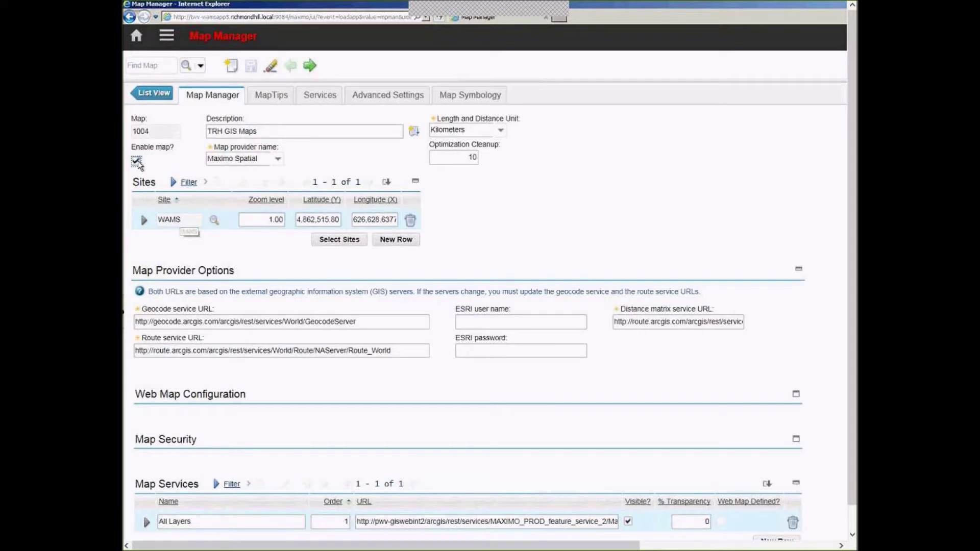
pyautogui.click(276, 159)
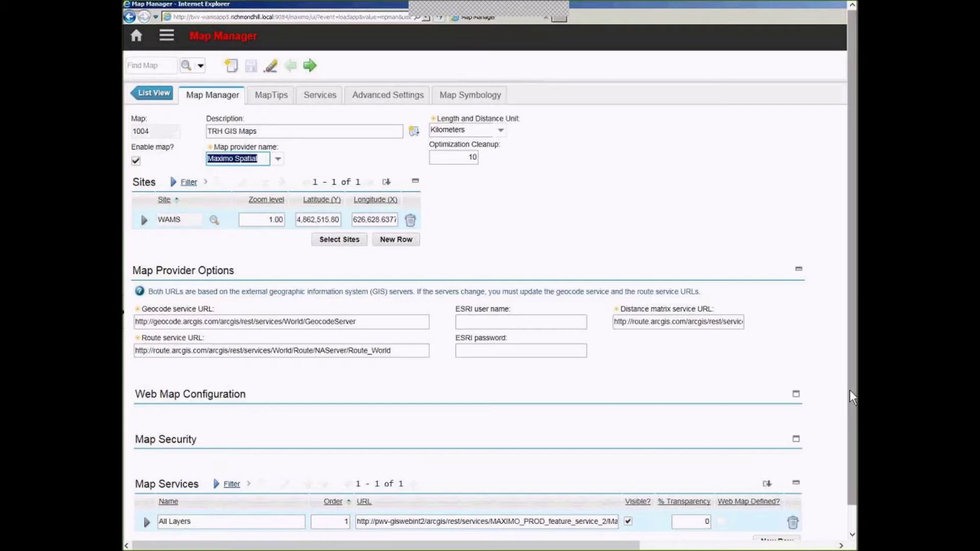
# Expand the Map Security section and look through its token and OAuth 2.0 authentication settings
pyautogui.moveTo(849, 390); pyautogui.dragTo(849, 426)
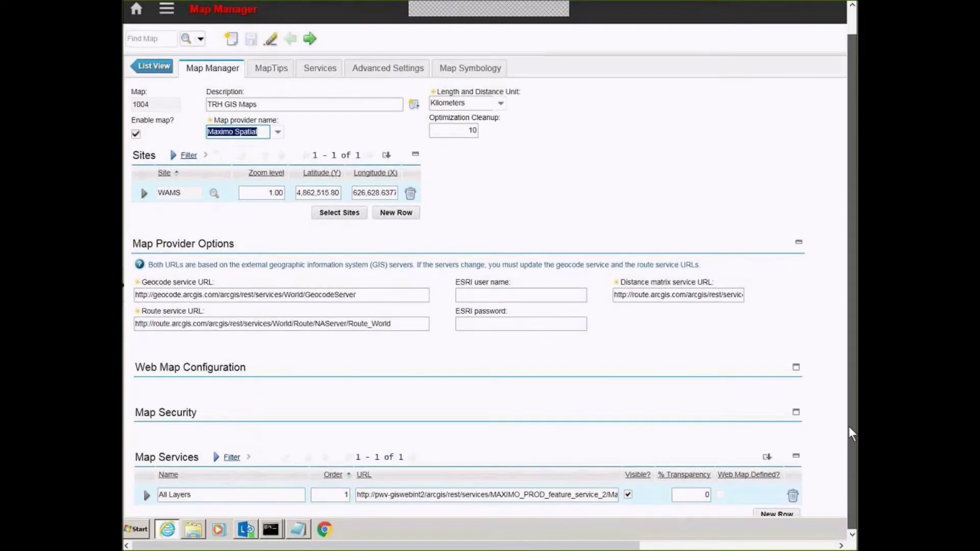
pyautogui.click(795, 413)
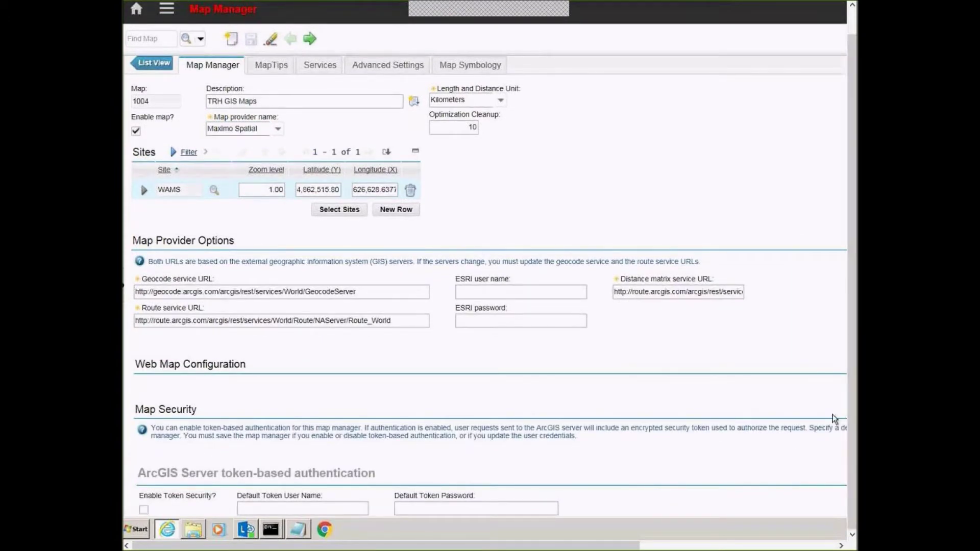
pyautogui.scroll(-3, 831, 415)
pyautogui.scroll(-2, 834, 419)
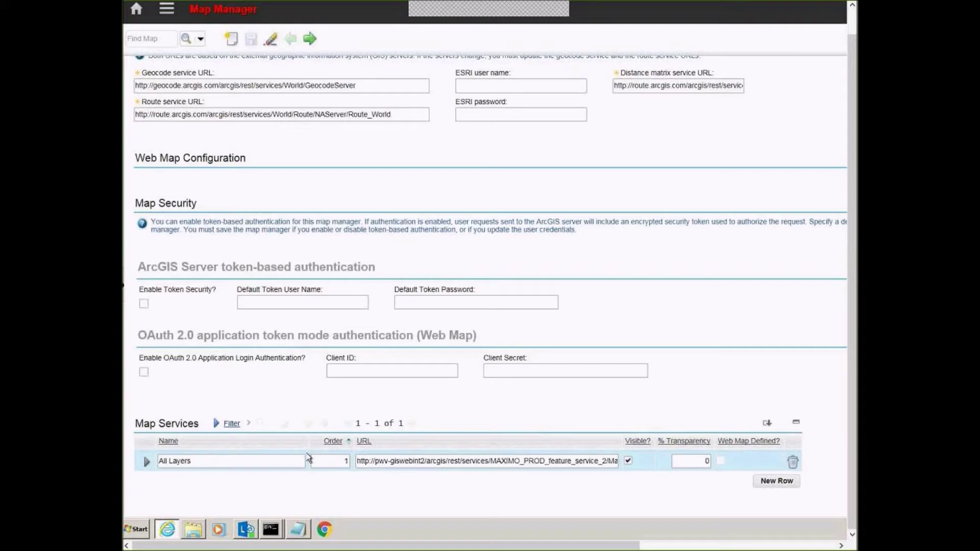
# Expand the All Layers map service to view its URL, display settings and service layers
pyautogui.click(147, 462)
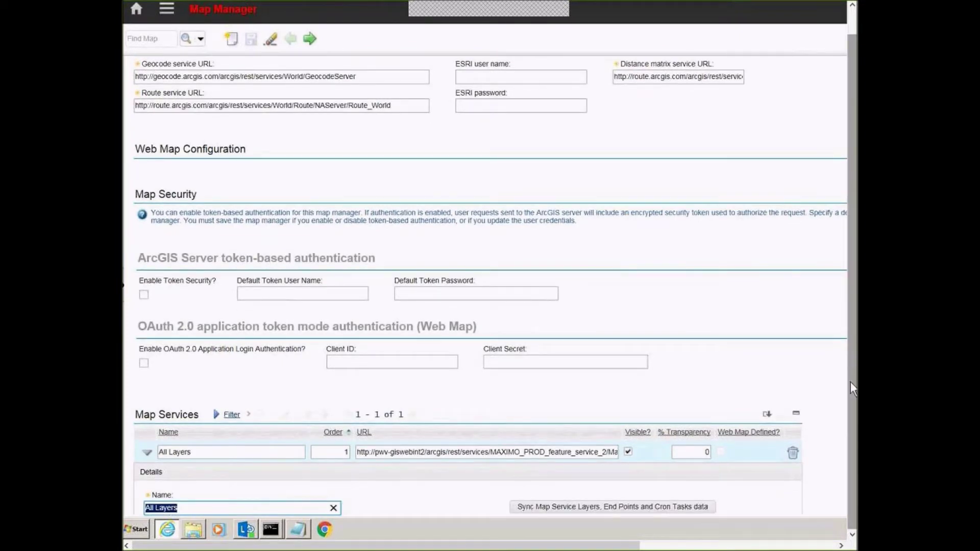
pyautogui.click(838, 384)
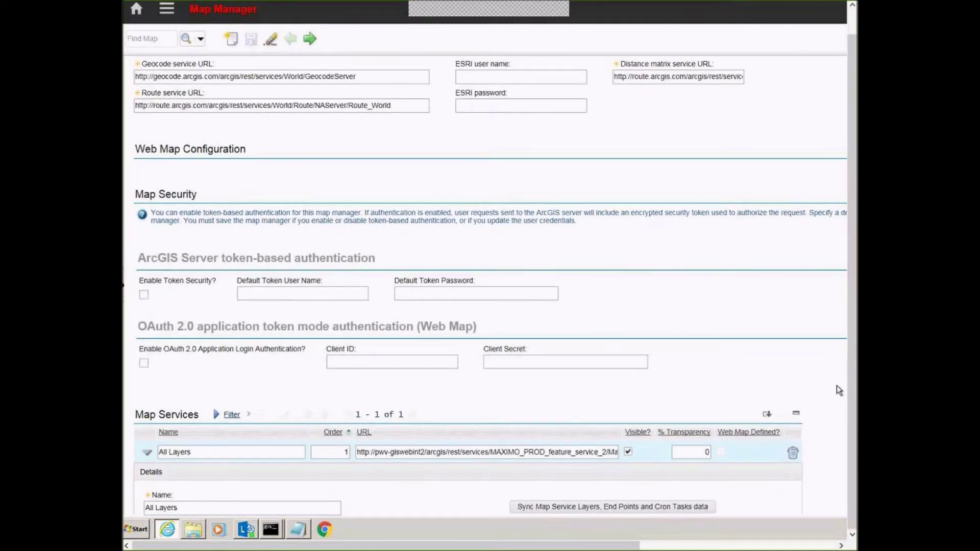
pyautogui.scroll(-5, 837, 385)
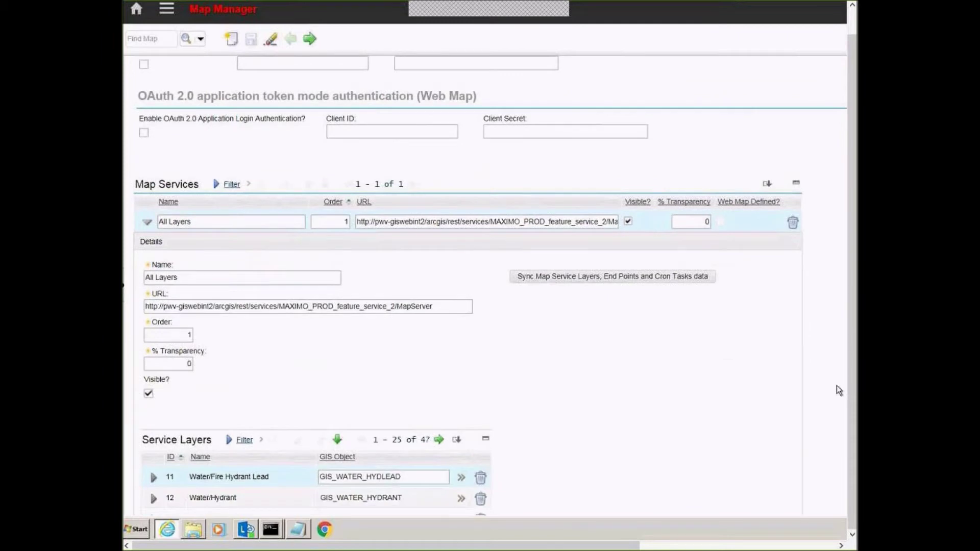
pyautogui.scroll(-3, 838, 390)
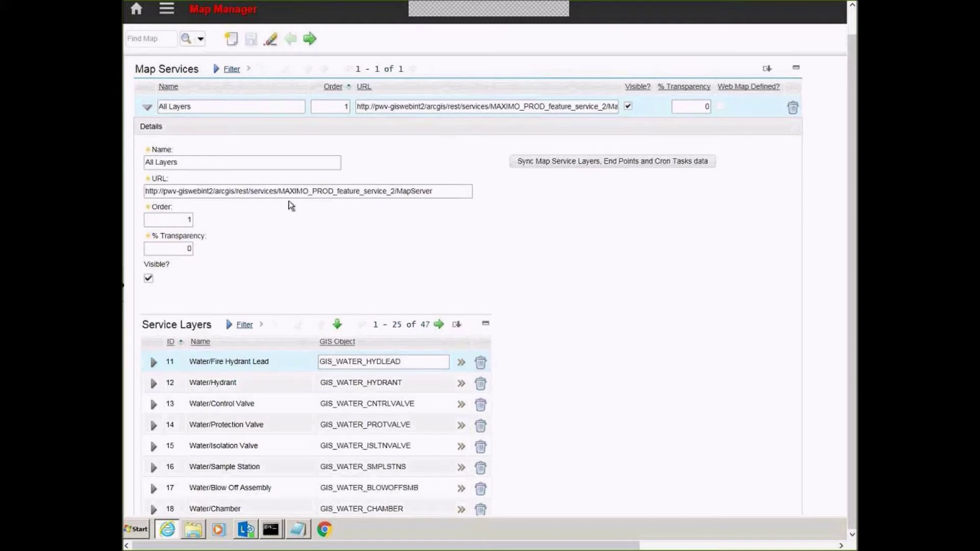
# Expand the Water/Hydrant service layer and examine its GIS object configuration, relationship and JSON map names
pyautogui.click(153, 384)
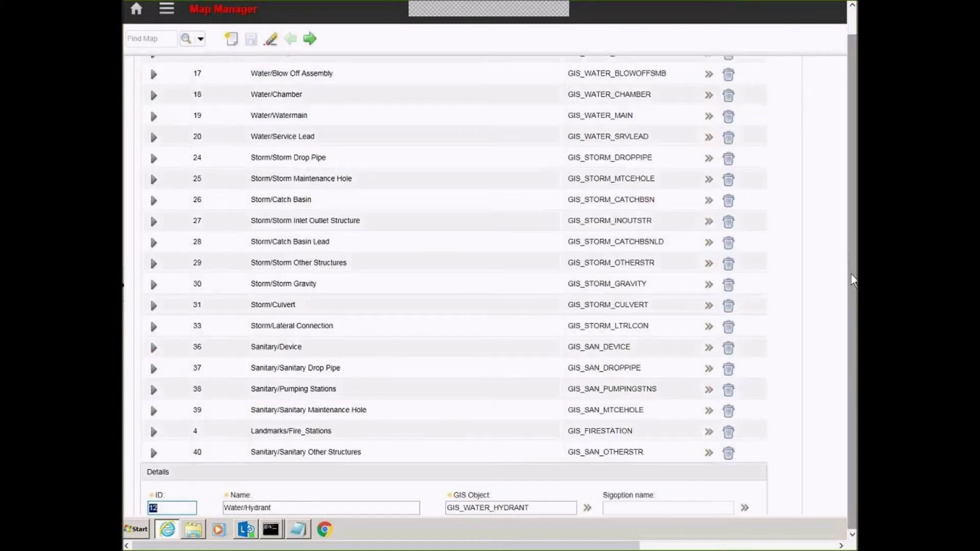
pyautogui.click(822, 283)
pyautogui.moveTo(853, 160); pyautogui.dragTo(851, 127)
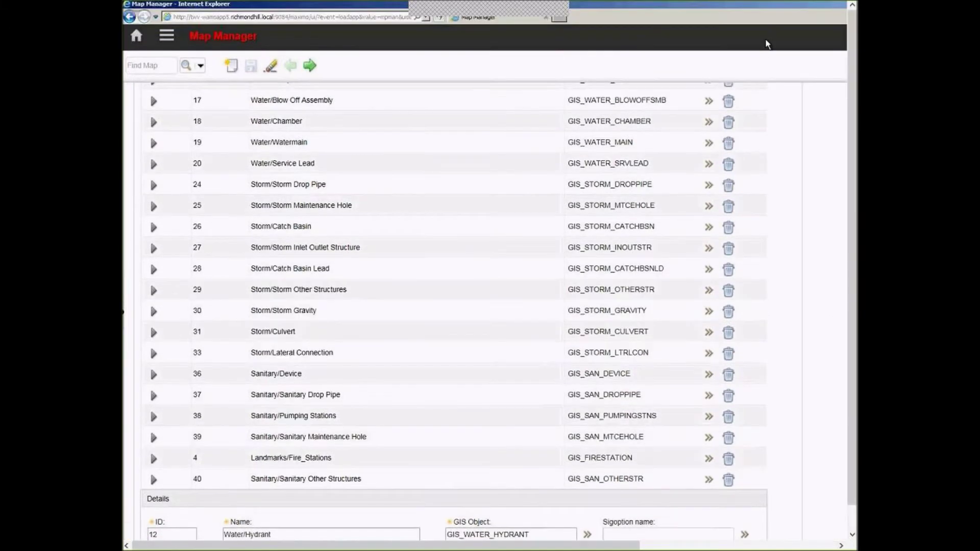
pyautogui.doubleClick(762, 2)
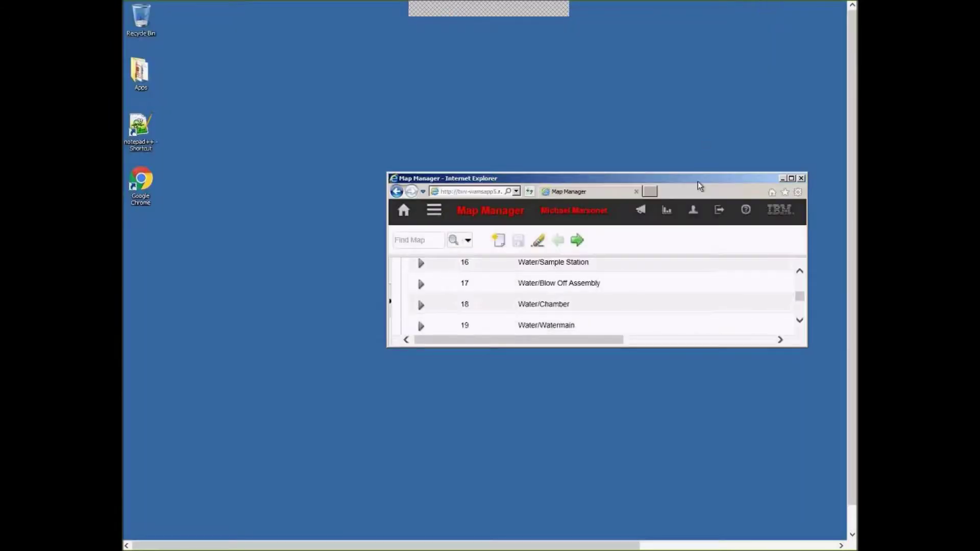
pyautogui.doubleClick(696, 177)
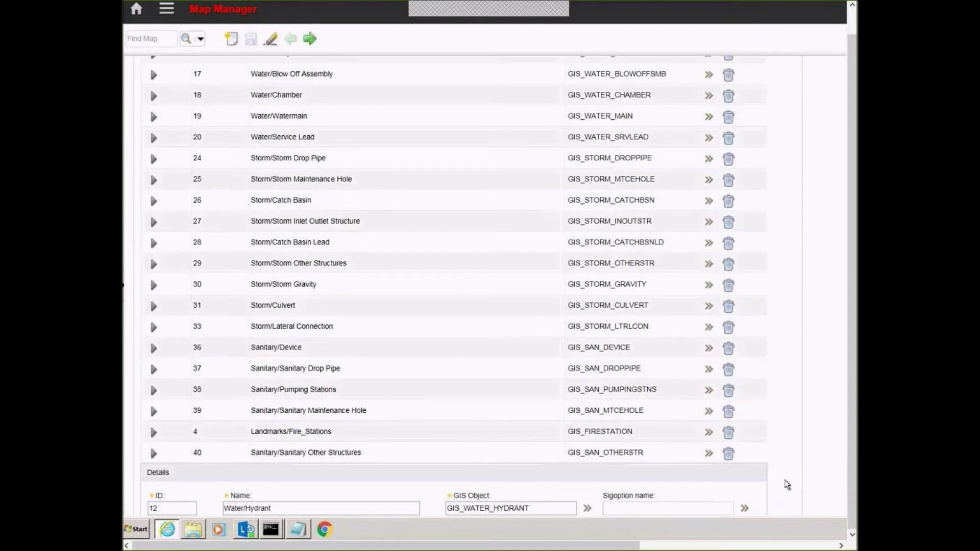
pyautogui.scroll(-1, 779, 494)
pyautogui.scroll(-5, 786, 482)
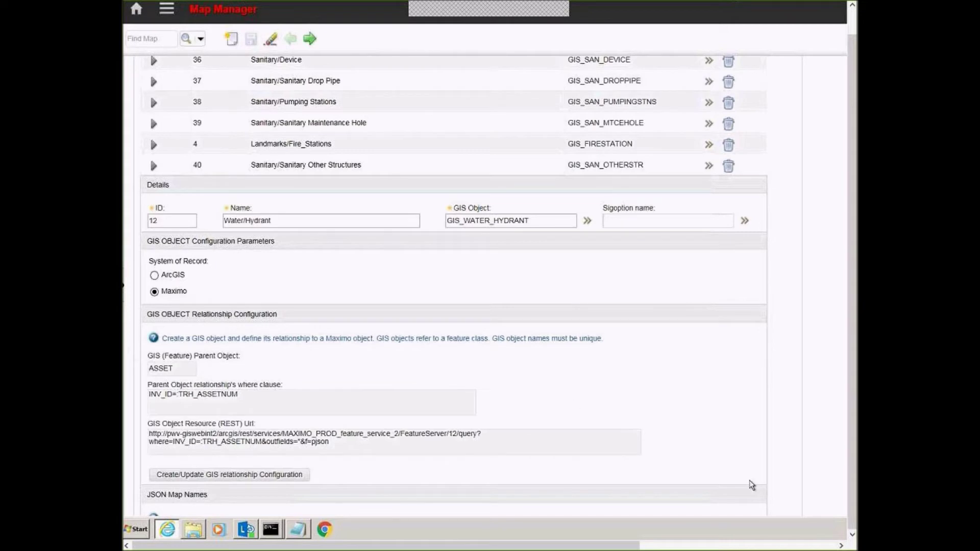
pyautogui.scroll(-3, 827, 506)
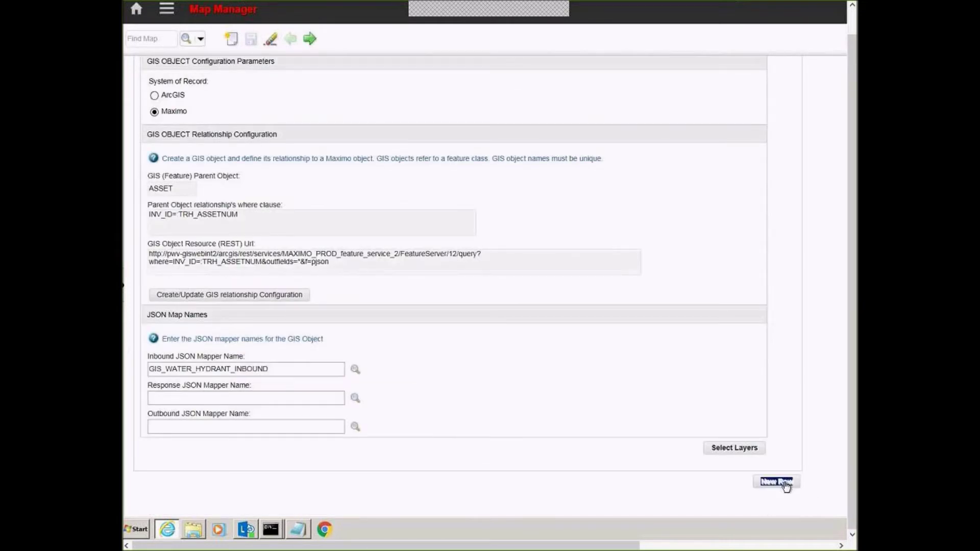
# Add the Schools layer from the Landmarks group to the All Layers map service
pyautogui.hotkey('ctrl', 'a')
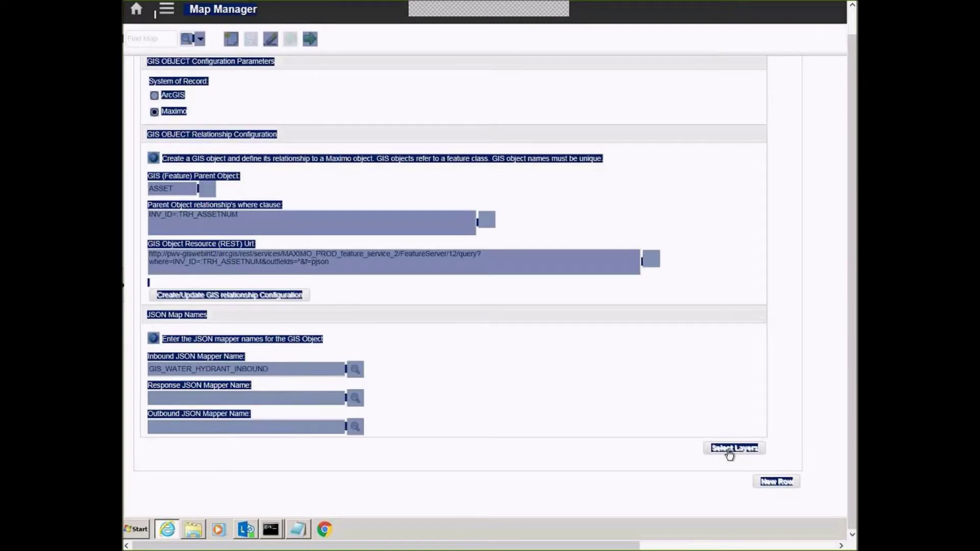
pyautogui.click(730, 450)
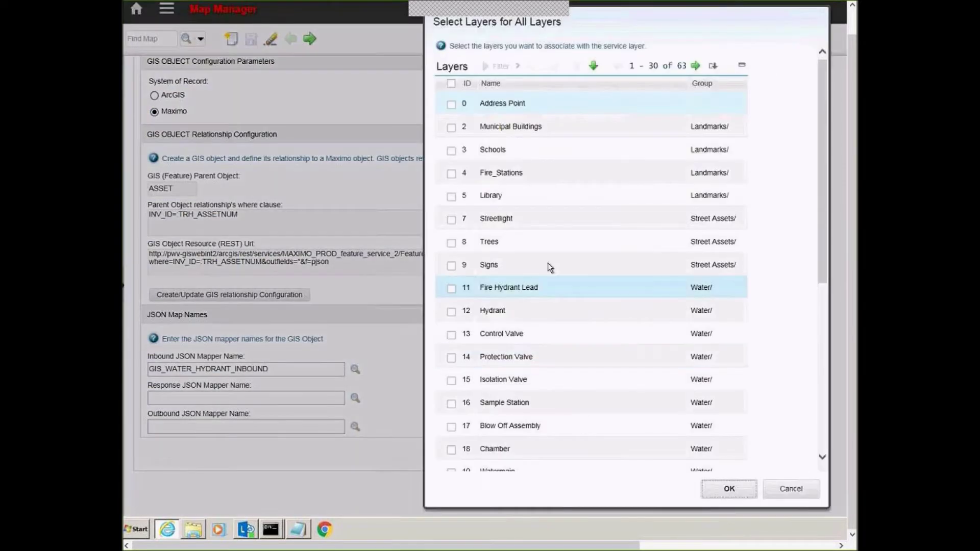
pyautogui.click(452, 151)
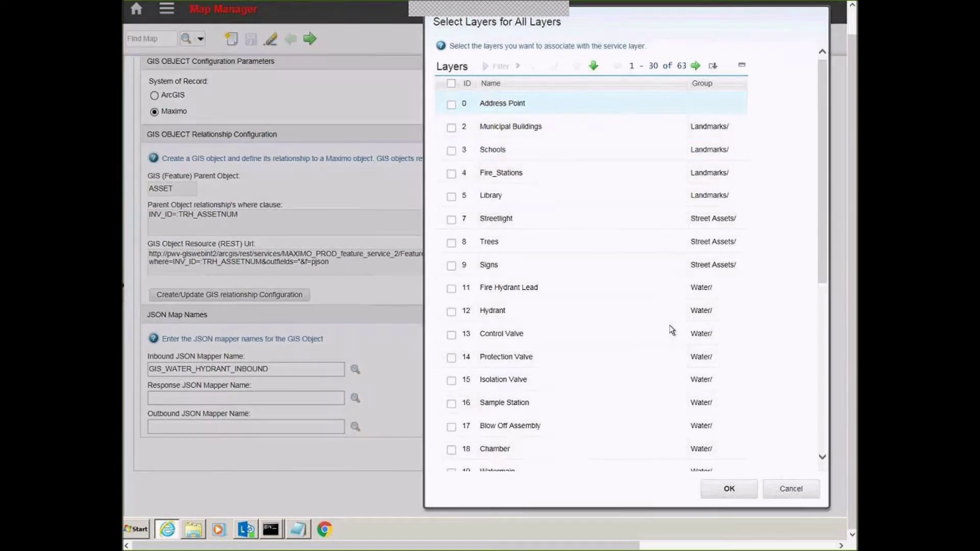
pyautogui.click(719, 489)
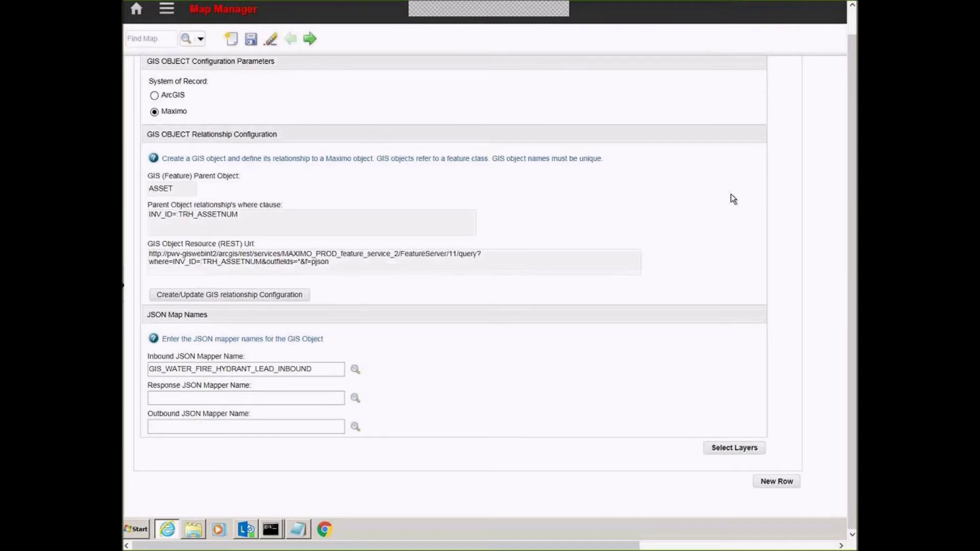
# Try to filter the service layers by ID 3
pyautogui.scroll(8, 731, 193)
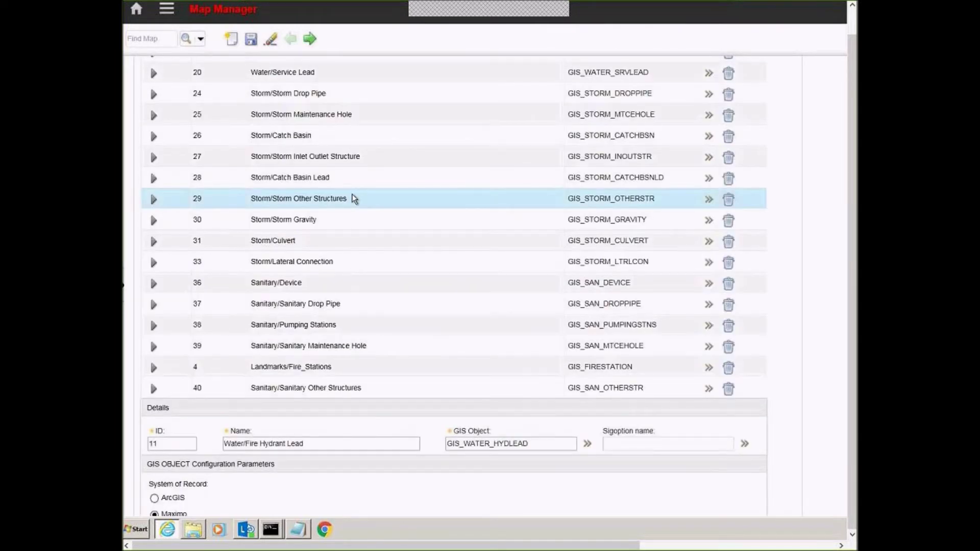
pyautogui.scroll(8, 352, 194)
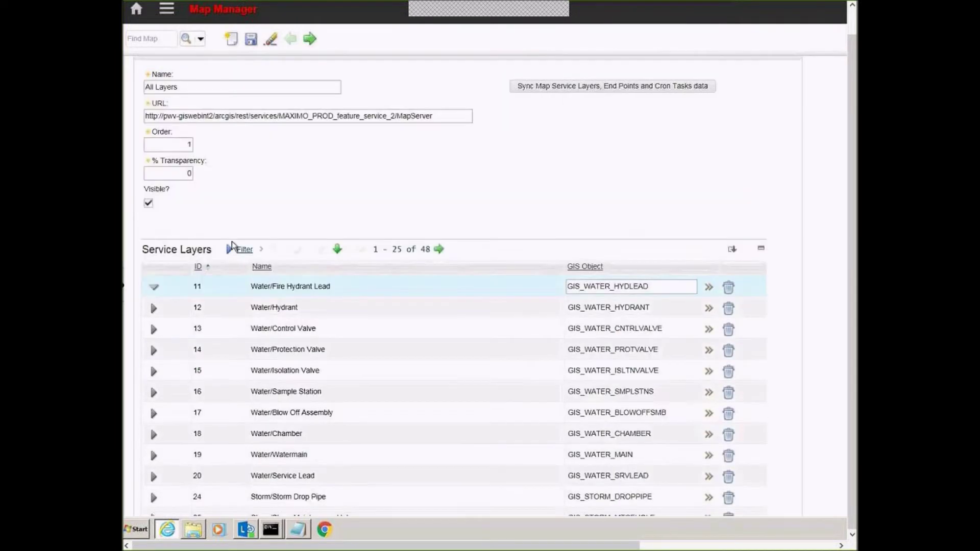
pyautogui.click(245, 249)
pyautogui.click(210, 285)
pyautogui.write('3')
pyautogui.press('Return')
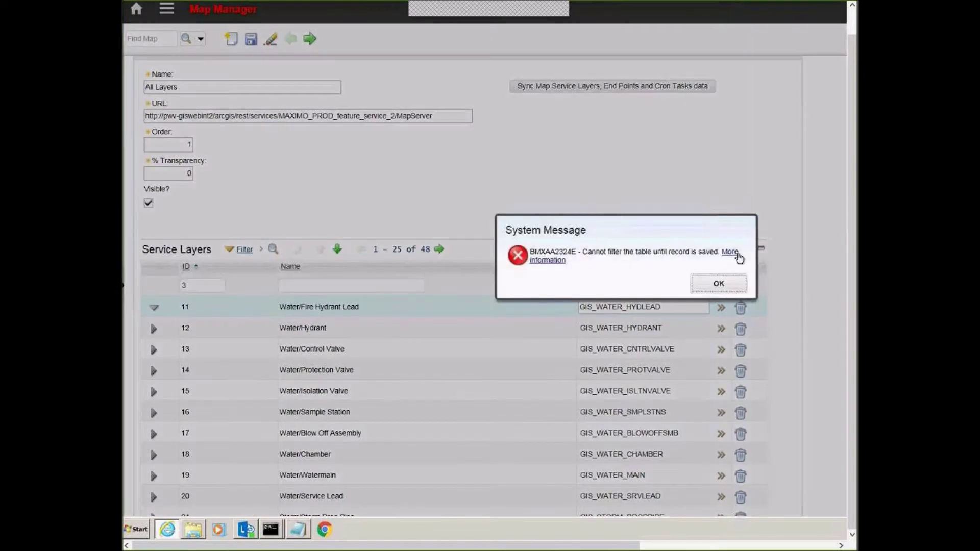
pyautogui.click(723, 287)
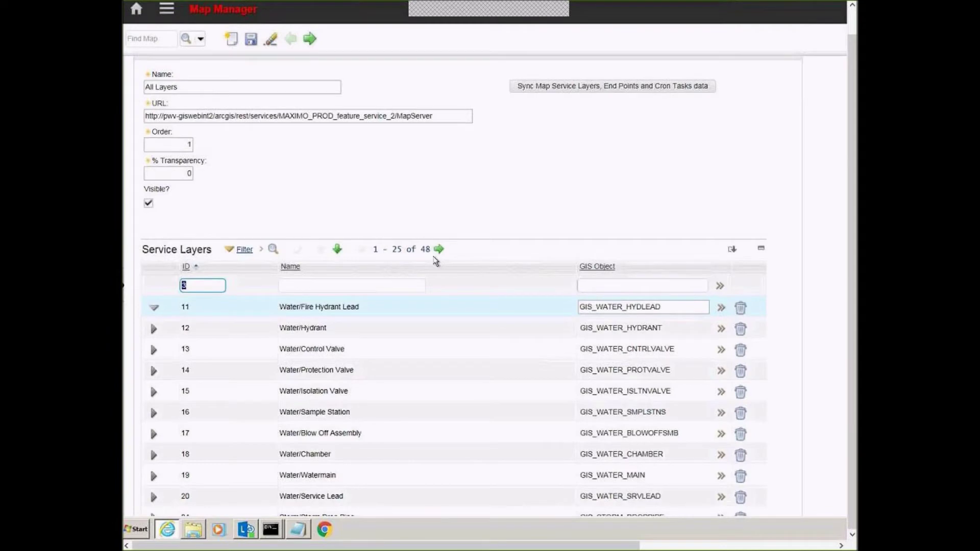
# Find the Landmarks/Schools layer among the remaining service layers and open its configuration details
pyautogui.click(442, 250)
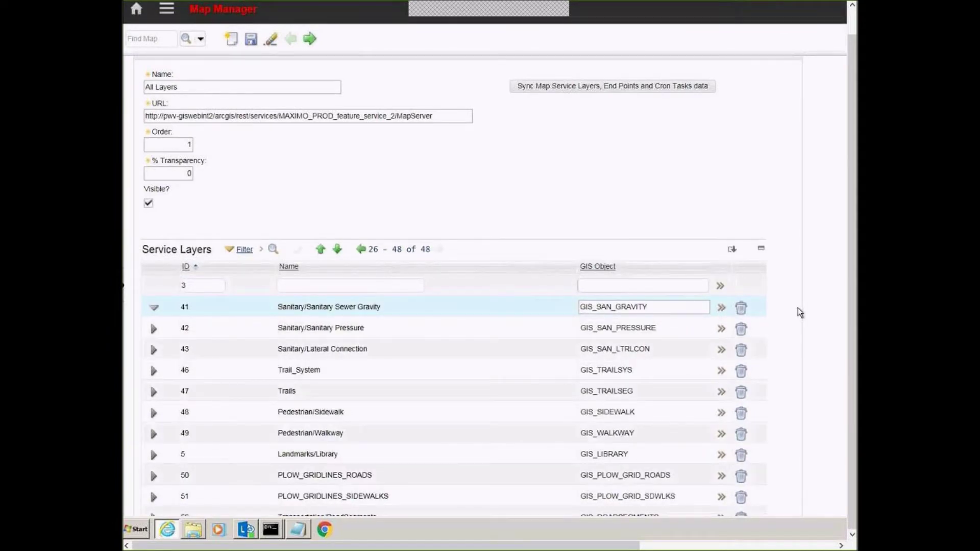
pyautogui.scroll(-8, 798, 307)
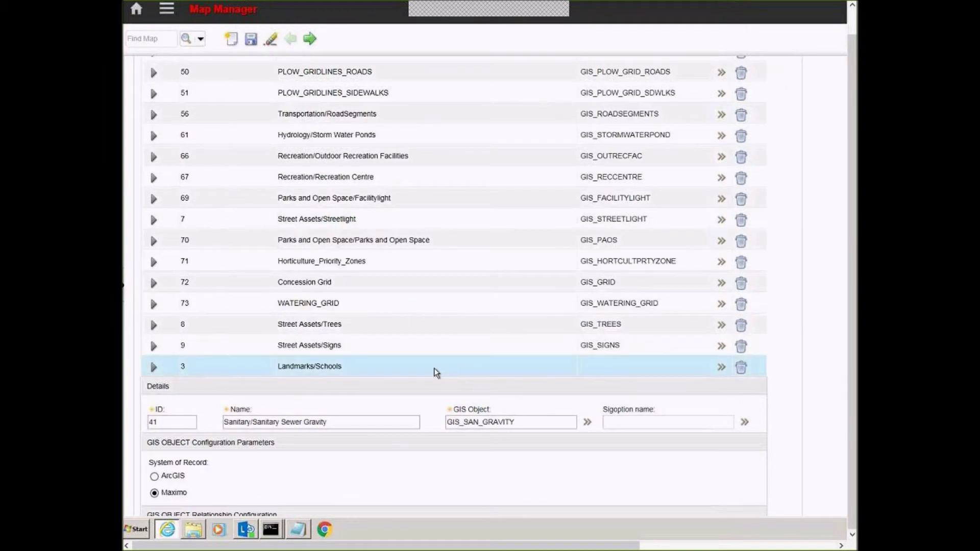
pyautogui.click(434, 368)
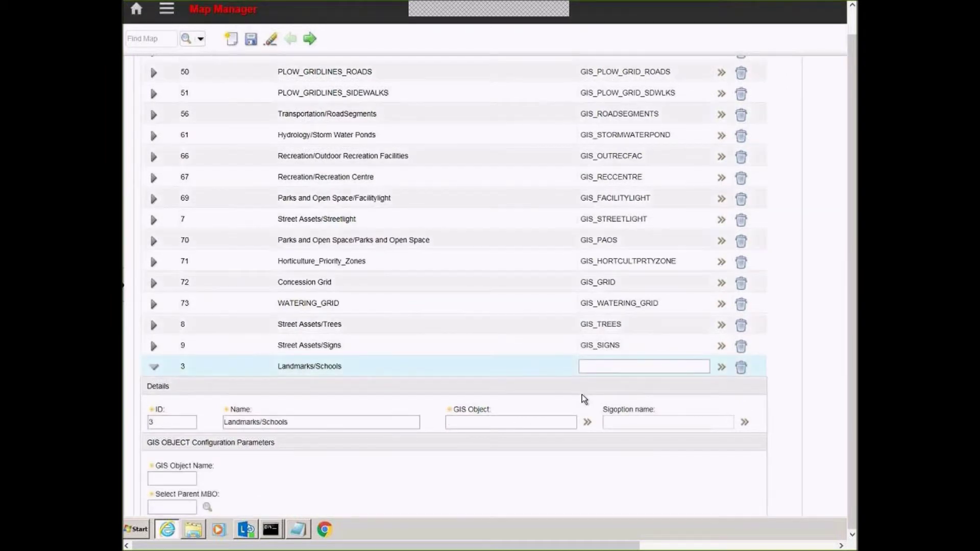
pyautogui.scroll(-2, 584, 399)
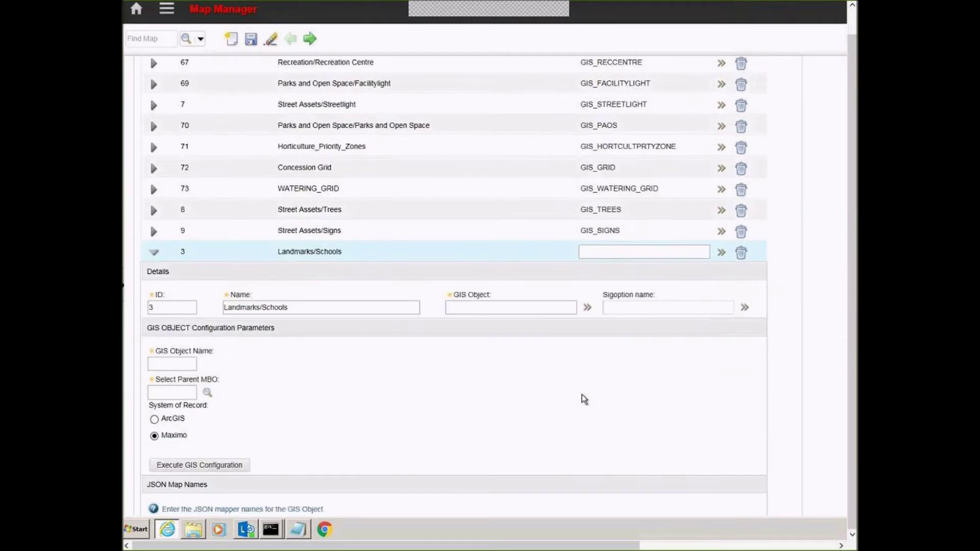
# Set the Schools layer's GIS object name to GIS_SCHOOLS_TEST and its parent MBO to ASSET
pyautogui.scroll(-1, 584, 399)
pyautogui.click(186, 306)
pyautogui.write('GIS')
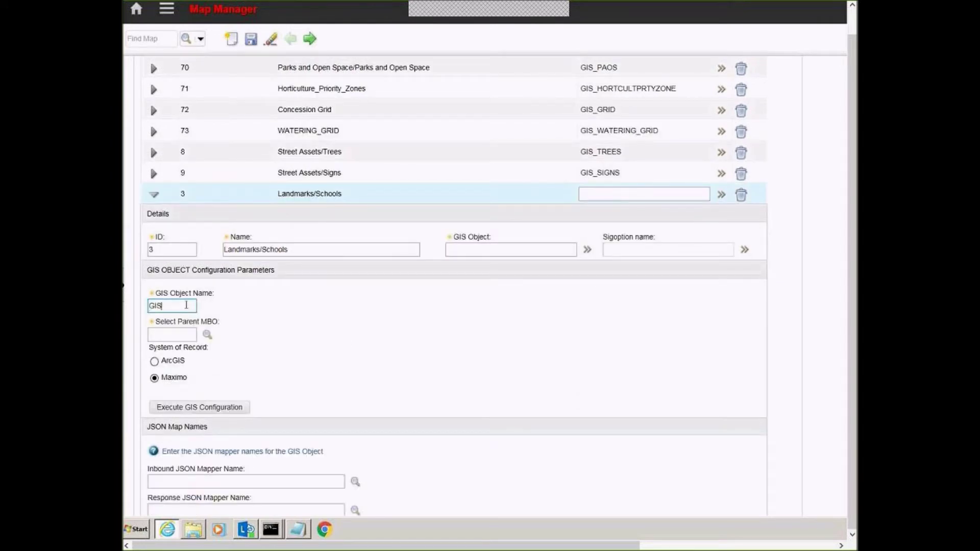
pyautogui.write('_Schools_Test')
pyautogui.click(174, 336)
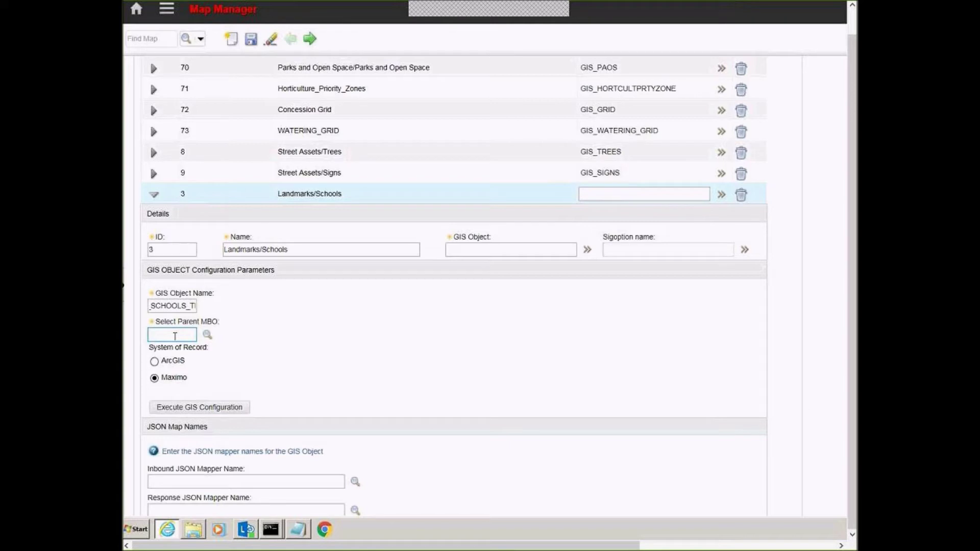
pyautogui.write('ASSET')
pyautogui.press('Tab')
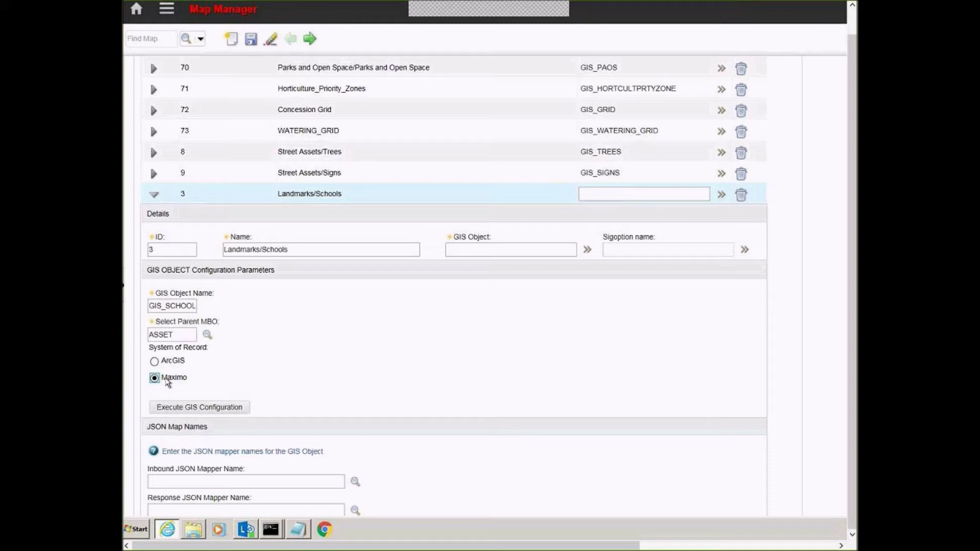
# Make ArcGIS the system of record and execute the GIS configuration with the JURISDICTION, ADDRESS and NAME attributes
pyautogui.click(154, 361)
pyautogui.click(177, 408)
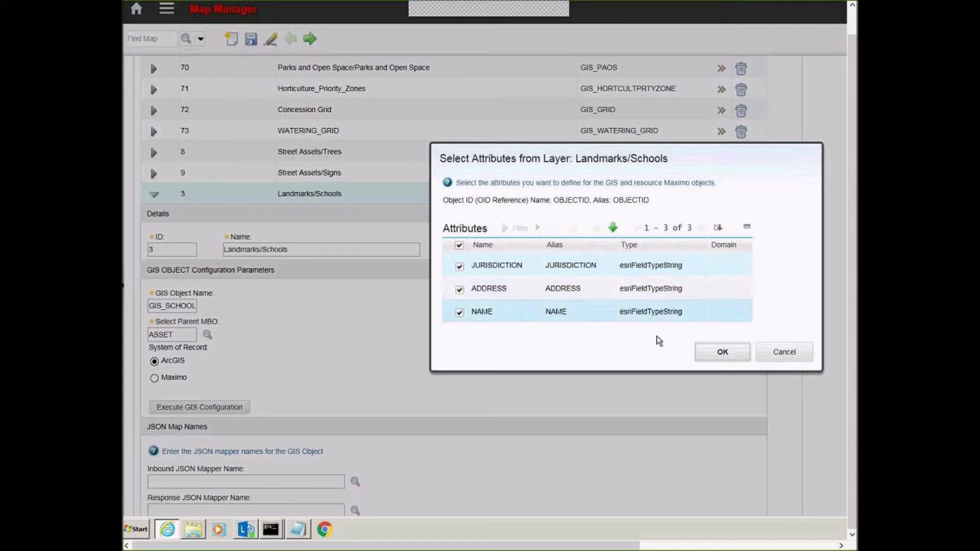
pyautogui.click(725, 354)
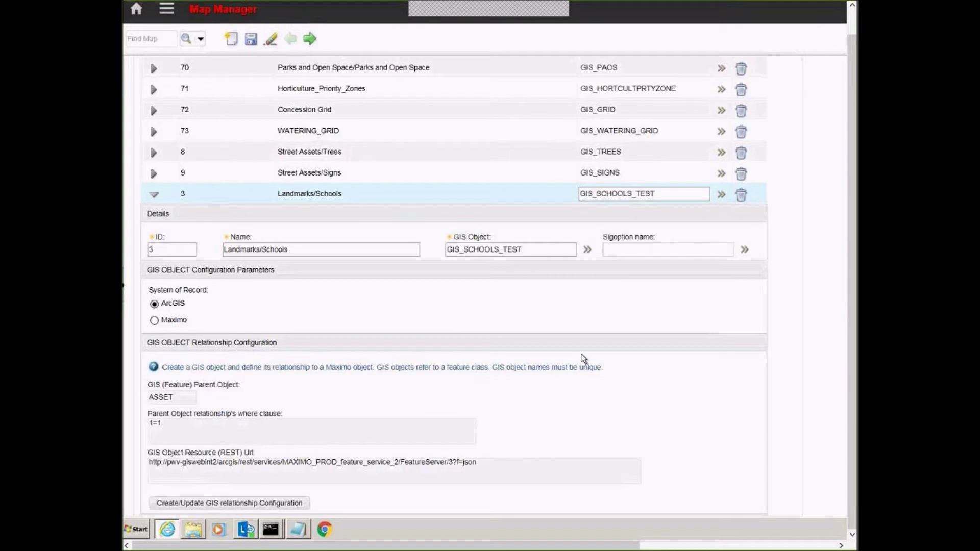
pyautogui.scroll(1, 849, 191)
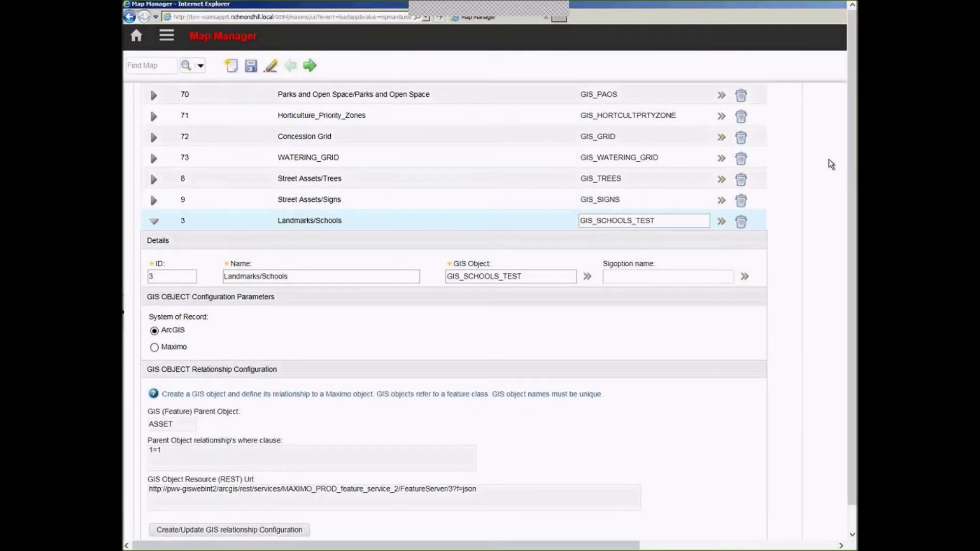
pyautogui.scroll(4, 828, 159)
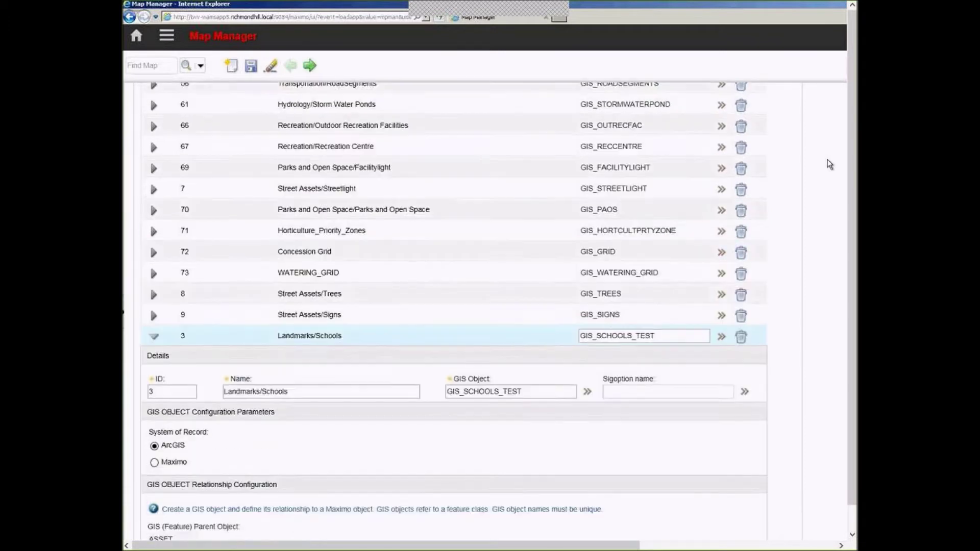
# Save the map with the newly configured Schools layer
pyautogui.scroll(3, 828, 161)
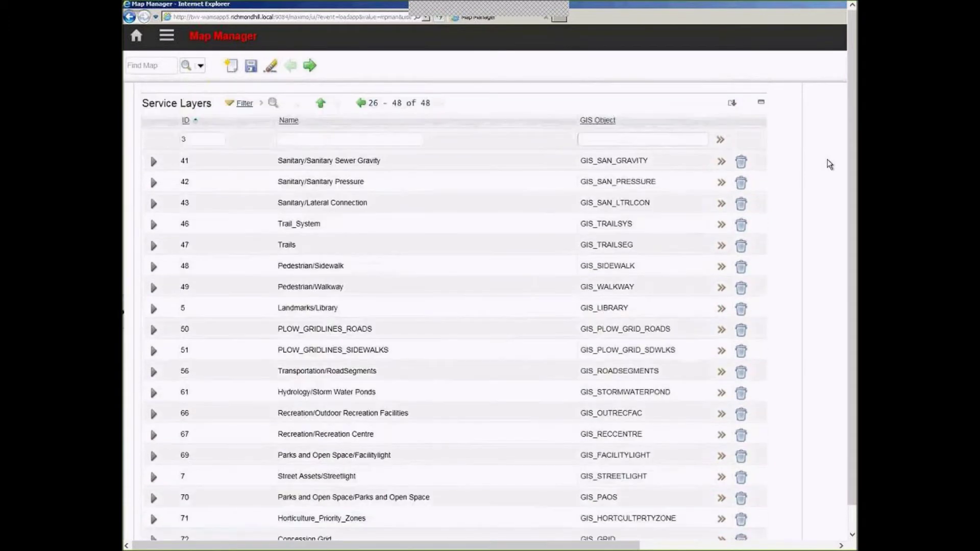
pyautogui.click(250, 66)
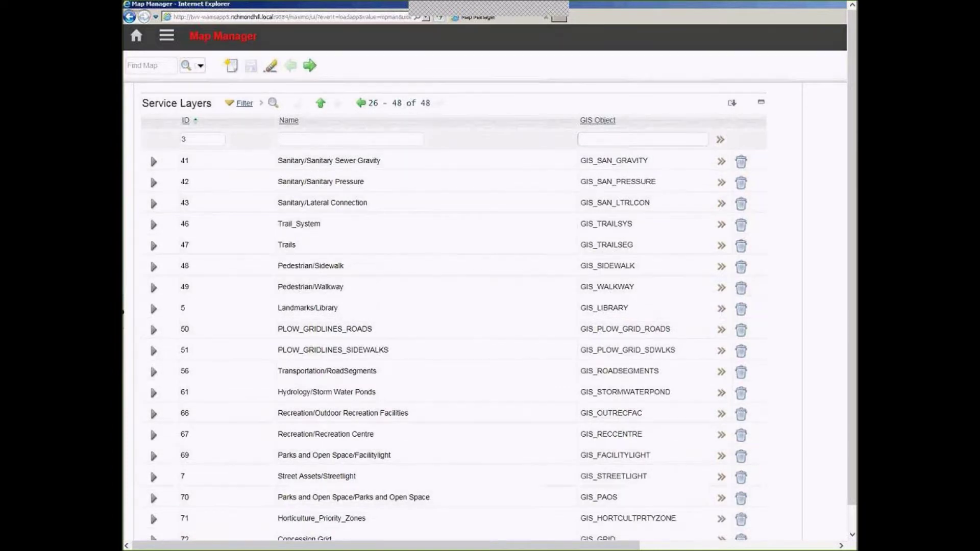
# Filter the service layers by ID 12 and examine the Water/Hydrant layer's parent object where clause and REST URL
pyautogui.click(198, 139)
pyautogui.write('12')
pyautogui.press('Return')
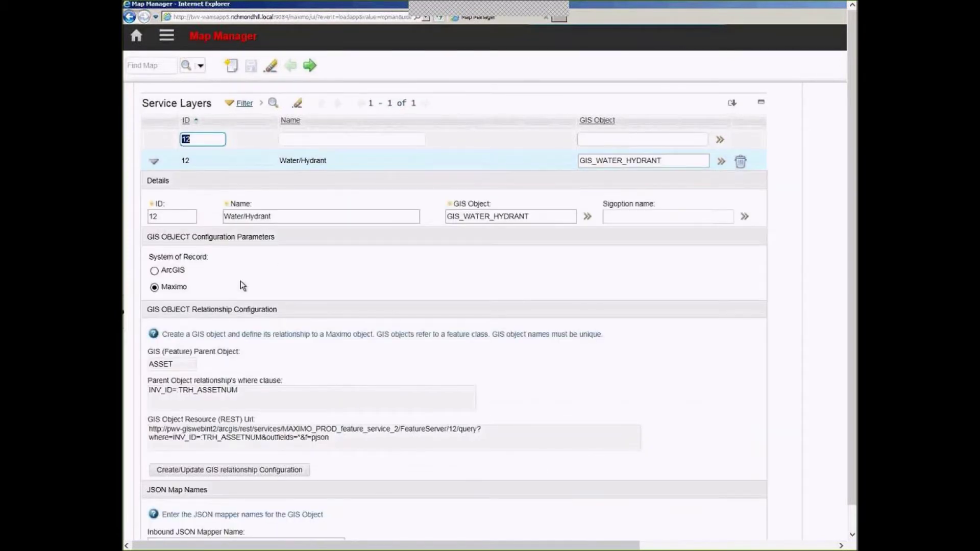
pyautogui.click(210, 429)
pyautogui.click(205, 406)
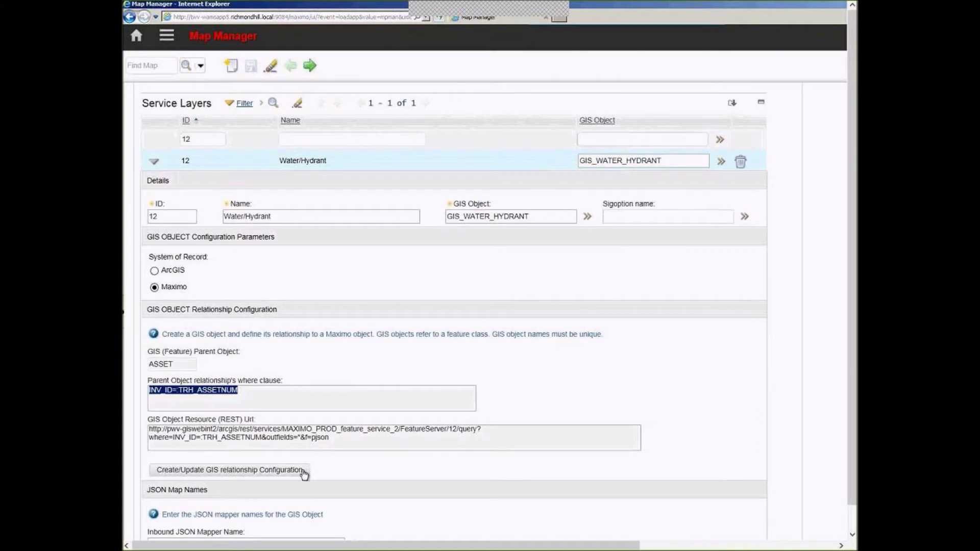
# Inspect a blank attribute row in the Water/Hydrant layer's GIS relationship configuration and close it without keeping the row
pyautogui.click(277, 476)
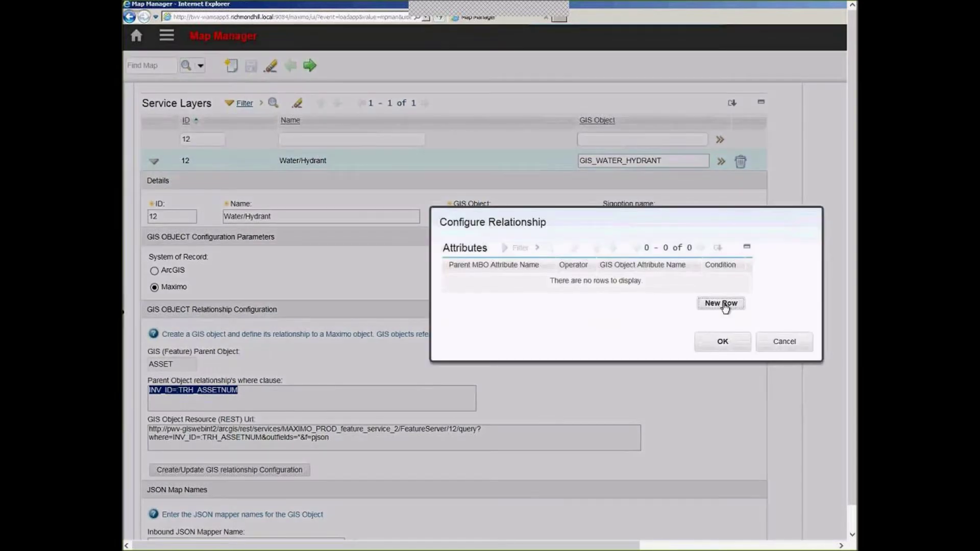
pyautogui.click(720, 303)
pyautogui.click(583, 289)
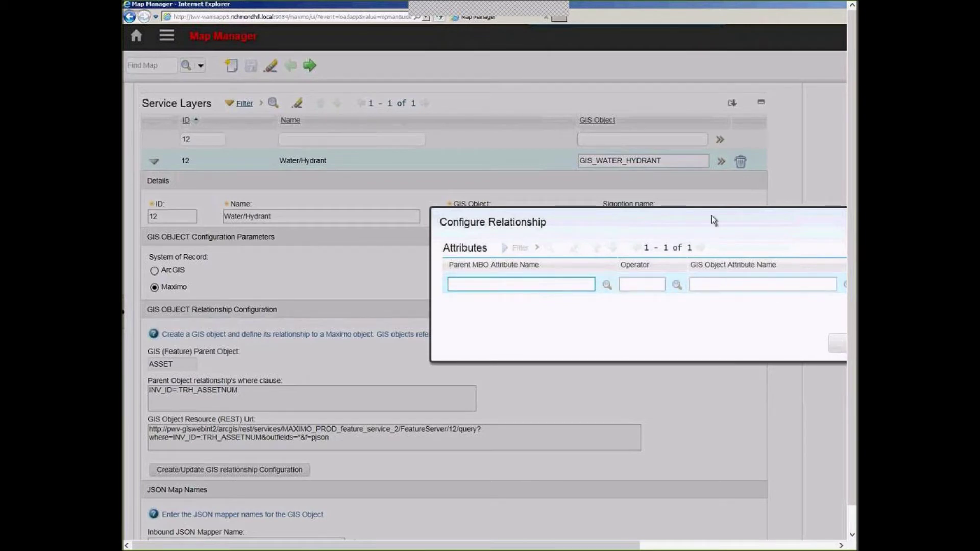
pyautogui.moveTo(713, 221); pyautogui.dragTo(591, 218)
pyautogui.click(806, 342)
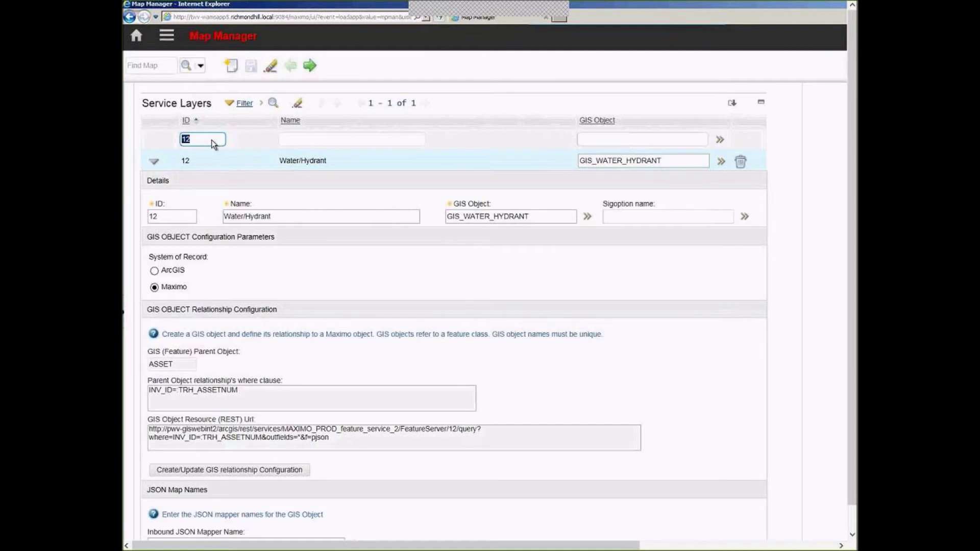
# Filter the service layers by ID 70 and review the Parks and Open Space layer's relationship configuration and JSON mapper names
pyautogui.write('70')
pyautogui.press('Return')
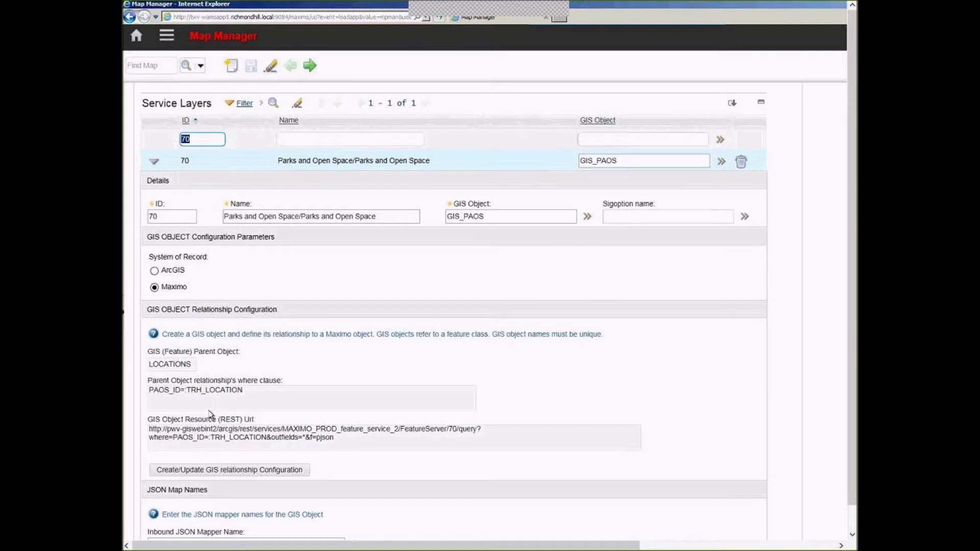
pyautogui.click(717, 387)
pyautogui.scroll(-3, 716, 387)
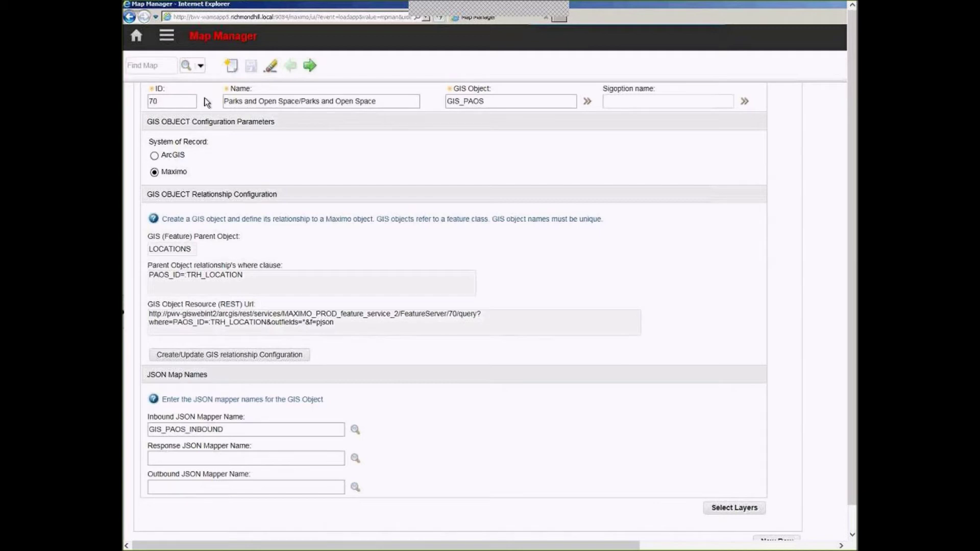
# Leave Map Manager for the Start Center and switch to the presentation slides on the JSON Mapping application
pyautogui.click(136, 36)
pyautogui.hotkey('alt', 'Tab')
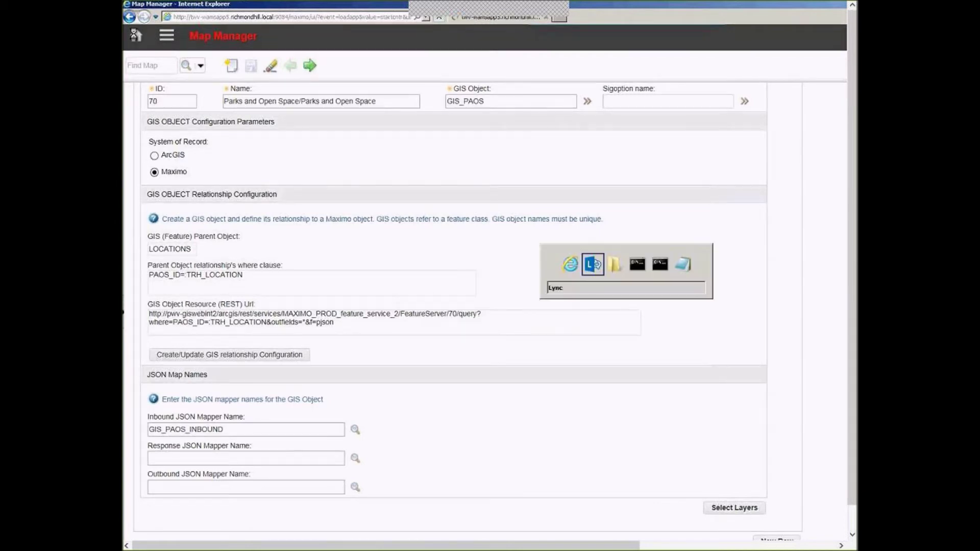
pyautogui.moveTo(686, 5)
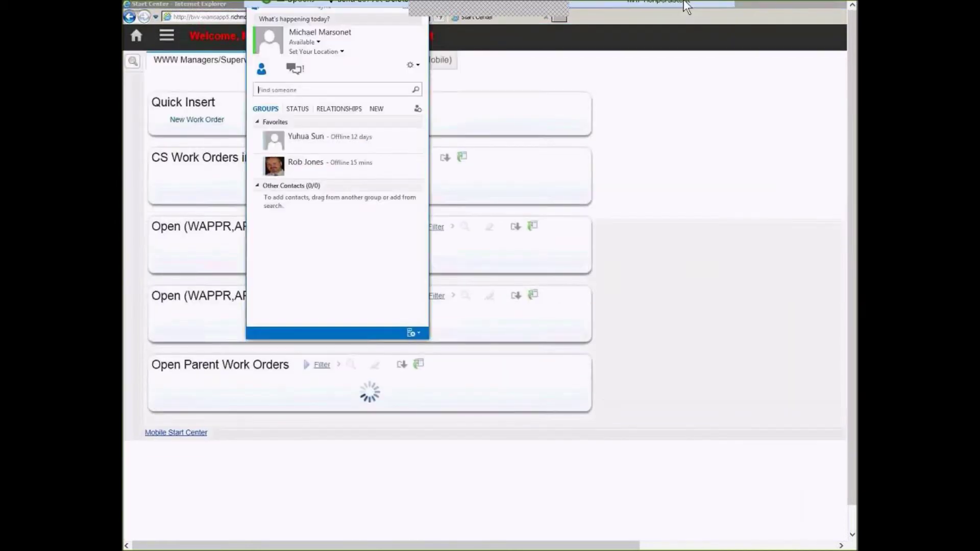
pyautogui.click(698, 6)
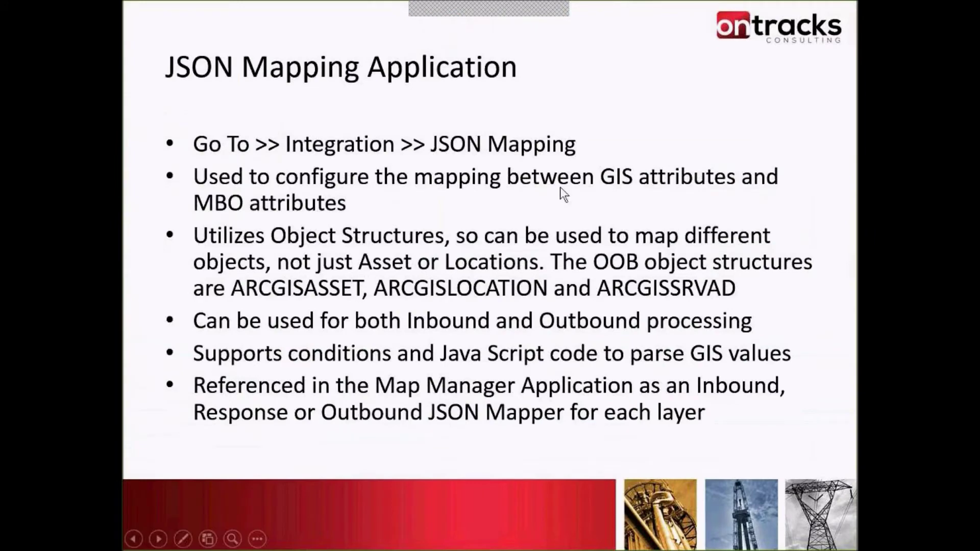
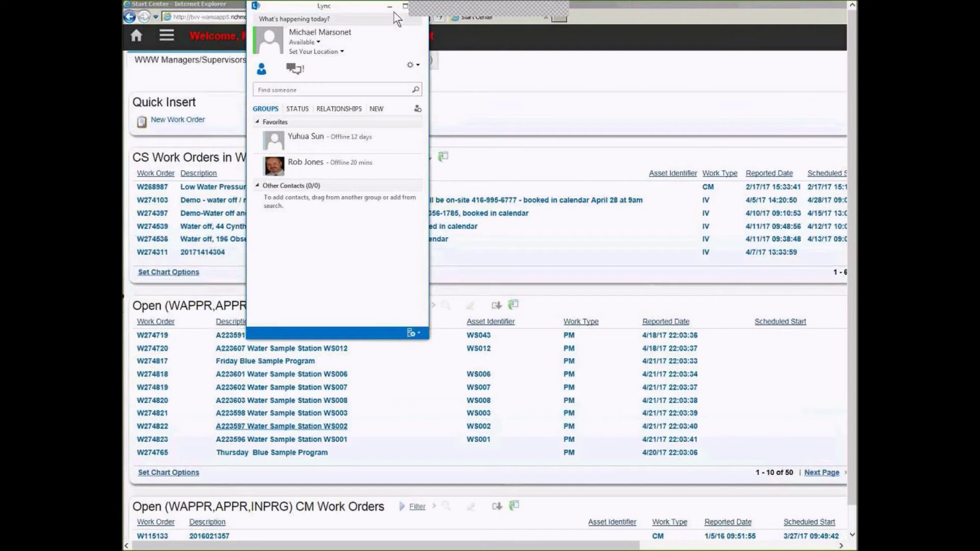
# Switch back to Maximo in the browser and open the JSON Mapping application from the Integration module
pyautogui.click(210, 83)
pyautogui.click(166, 45)
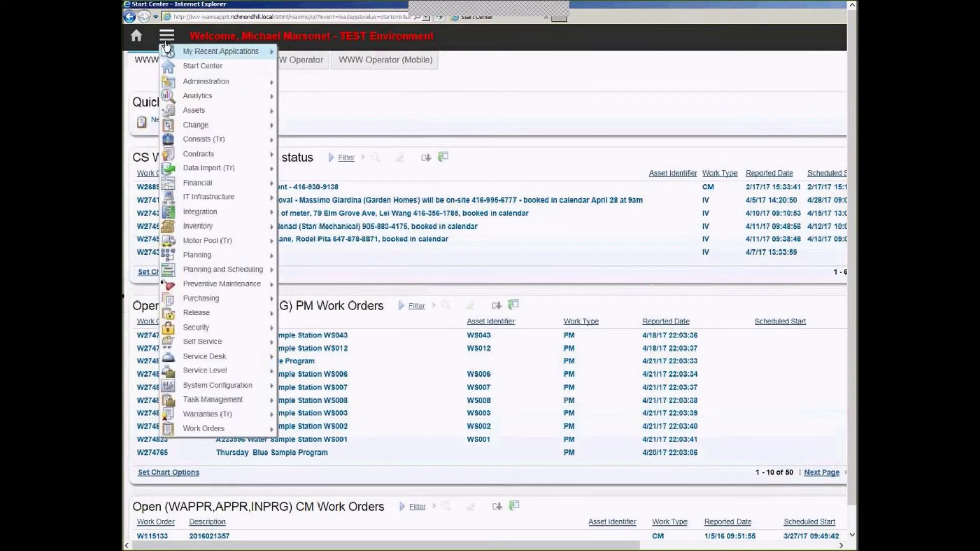
pyautogui.moveTo(247, 235)
pyautogui.moveTo(255, 218)
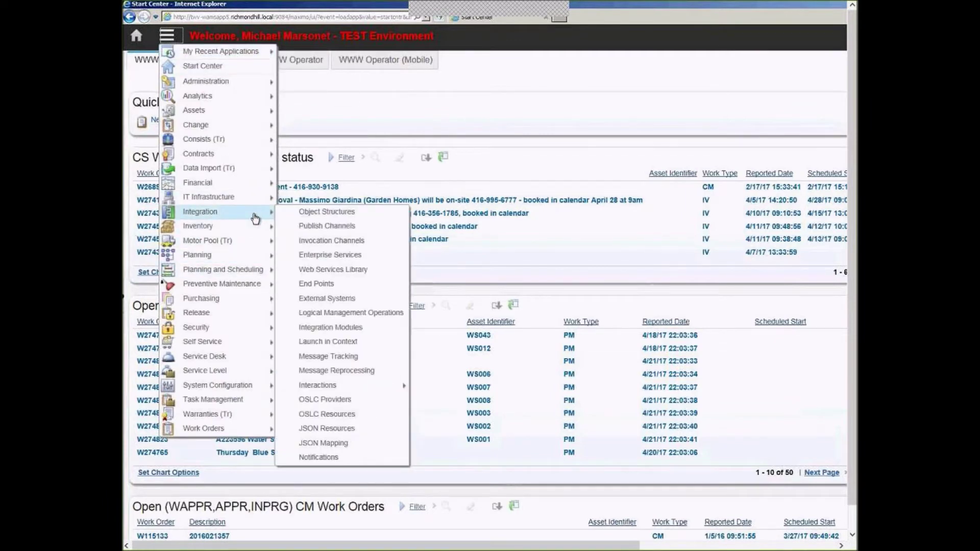
pyautogui.click(341, 443)
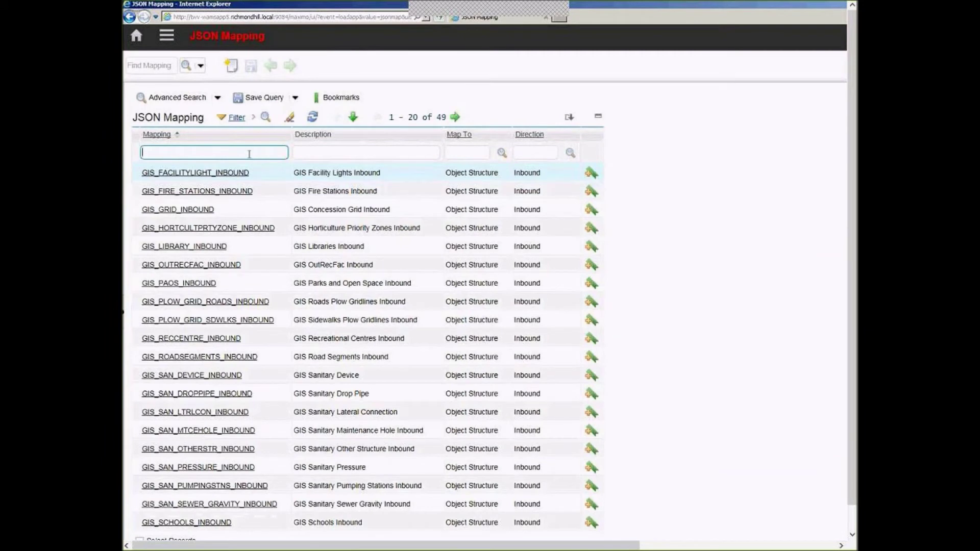
# Filter the JSON mappings by "hydrant" and open the GIS_WATER_HYDRANT_INBOUND mapping
pyautogui.write('hydrant')
pyautogui.press('Return')
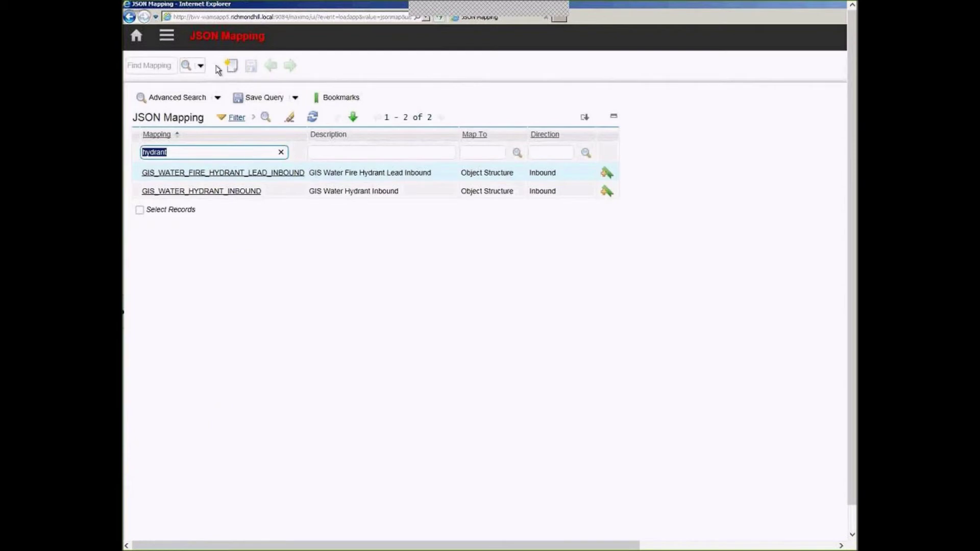
pyautogui.click(243, 190)
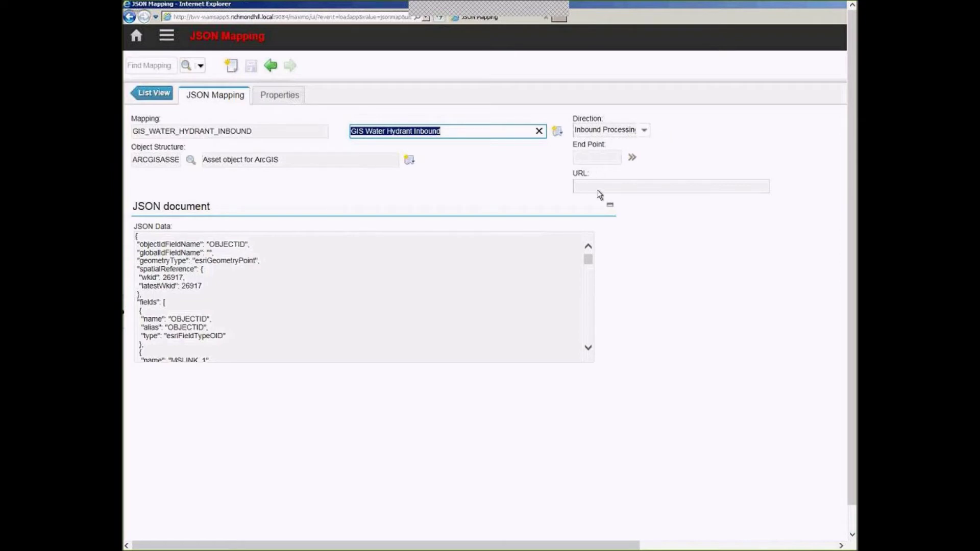
# Review the available actions for the hydrant mapping and examine the field definitions in its JSON data
pyautogui.click(124, 313)
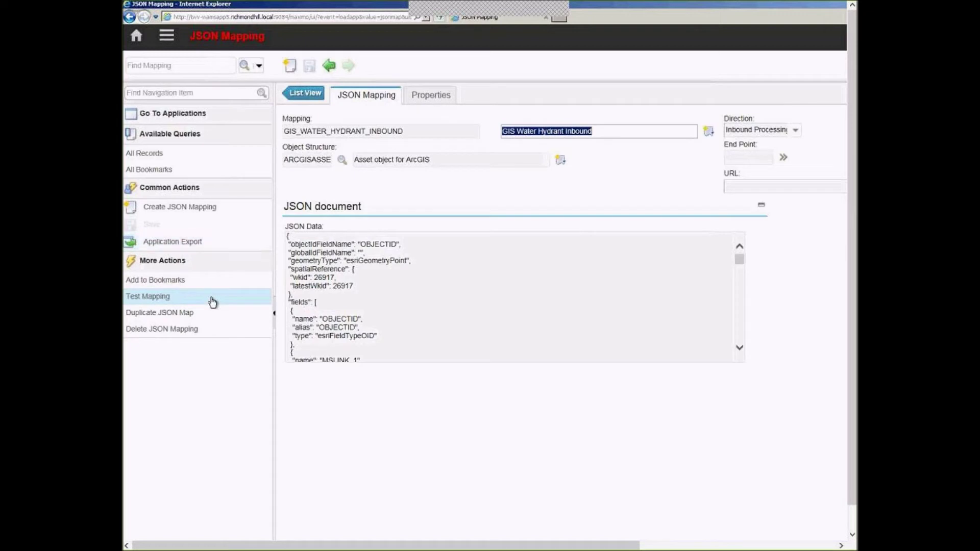
pyautogui.click(373, 275)
pyautogui.hotkey('ctrl', 'a')
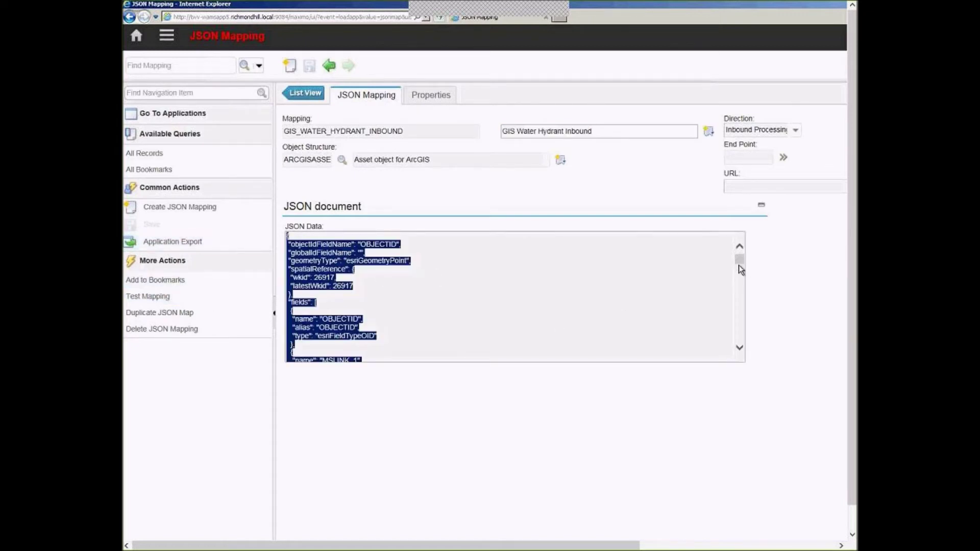
pyautogui.click(736, 287)
pyautogui.click(740, 292)
pyautogui.click(740, 292)
pyautogui.click(740, 292)
pyautogui.click(740, 292)
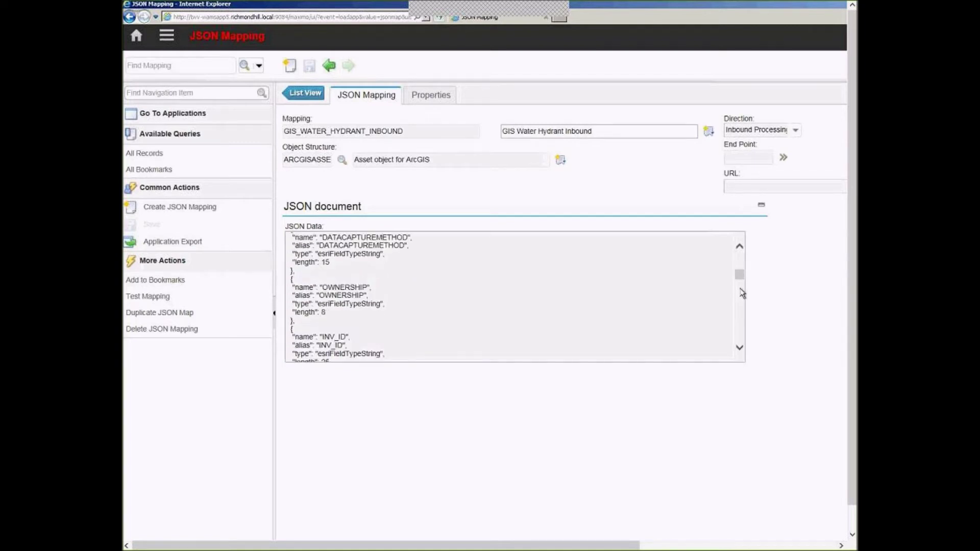
pyautogui.click(740, 292)
pyautogui.click(740, 292)
pyautogui.click(741, 292)
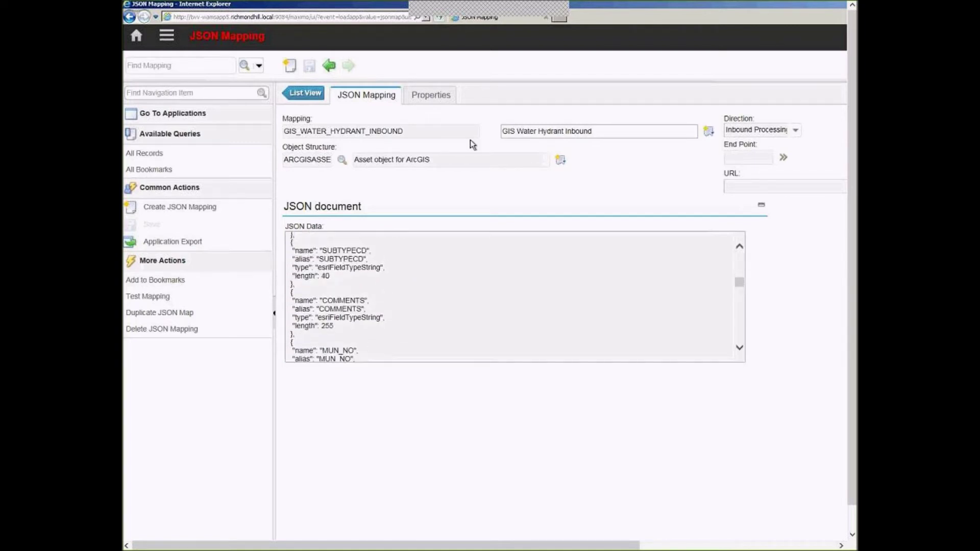
# Show the hydrant mapping's object and property mappings, with the side navigation collapsed and the page enlarged
pyautogui.click(454, 105)
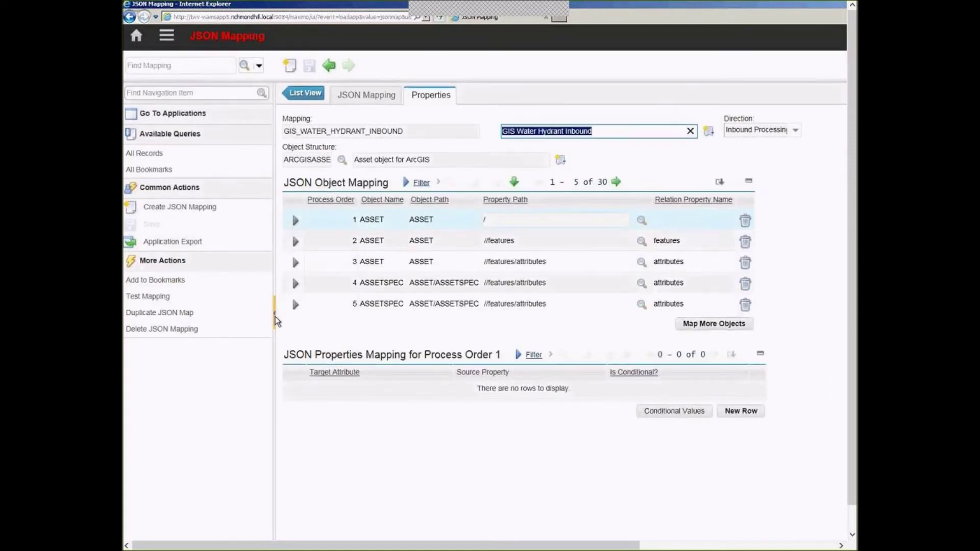
pyautogui.click(275, 316)
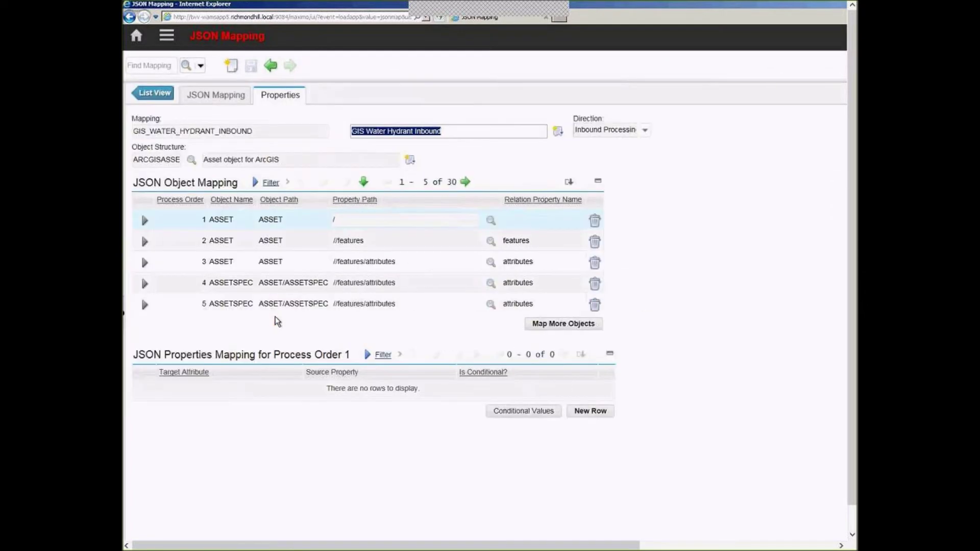
pyautogui.hotkey('ctrl', '+')
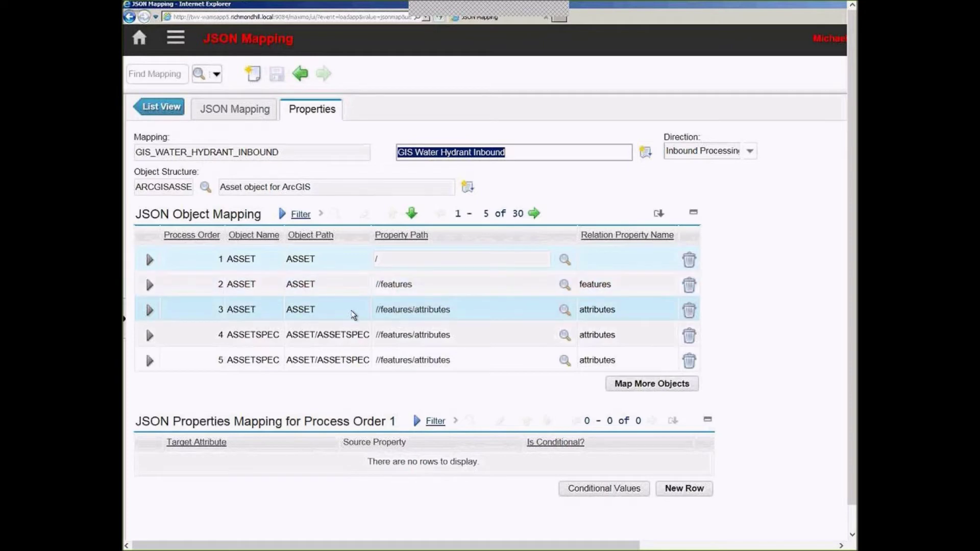
# Select the ASSET mapping with process order 3 and examine its attribute mappings, including PLUSSFEATURECLASS and PLUSSISGIS
pyautogui.click(354, 314)
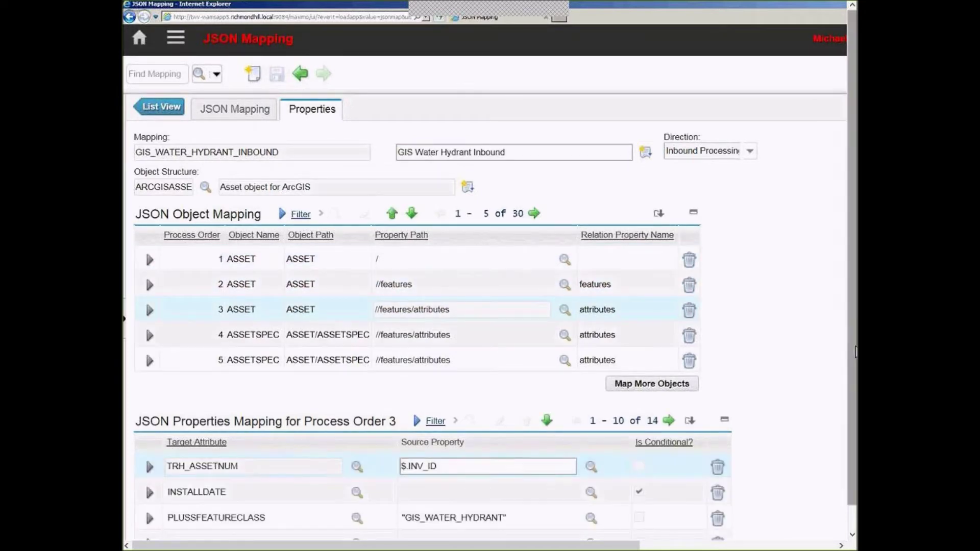
pyautogui.scroll(-3, 834, 351)
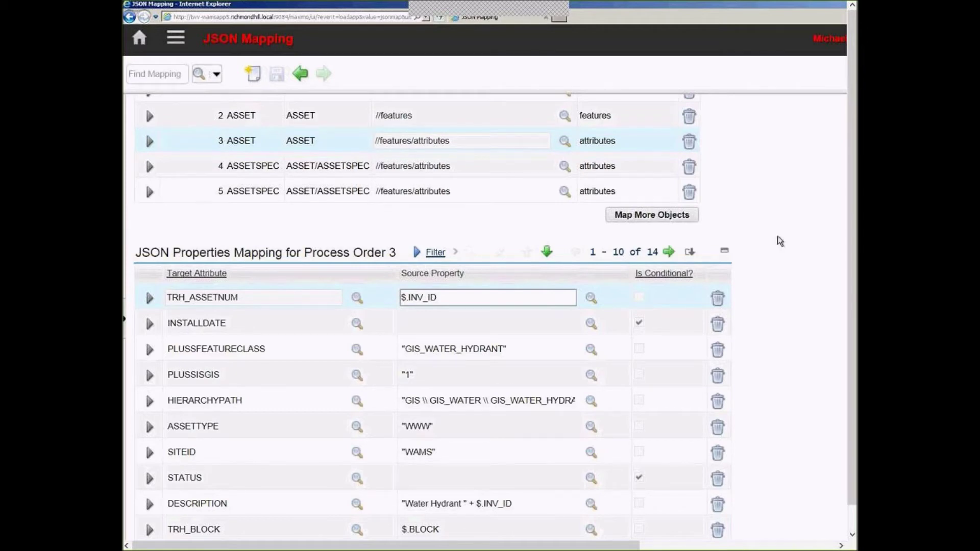
pyautogui.scroll(-2, 780, 241)
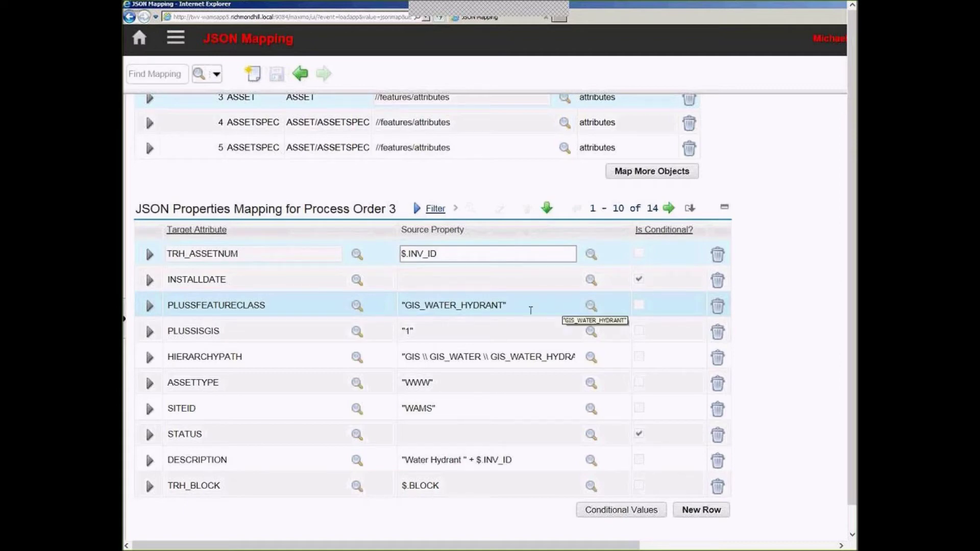
pyautogui.click(531, 310)
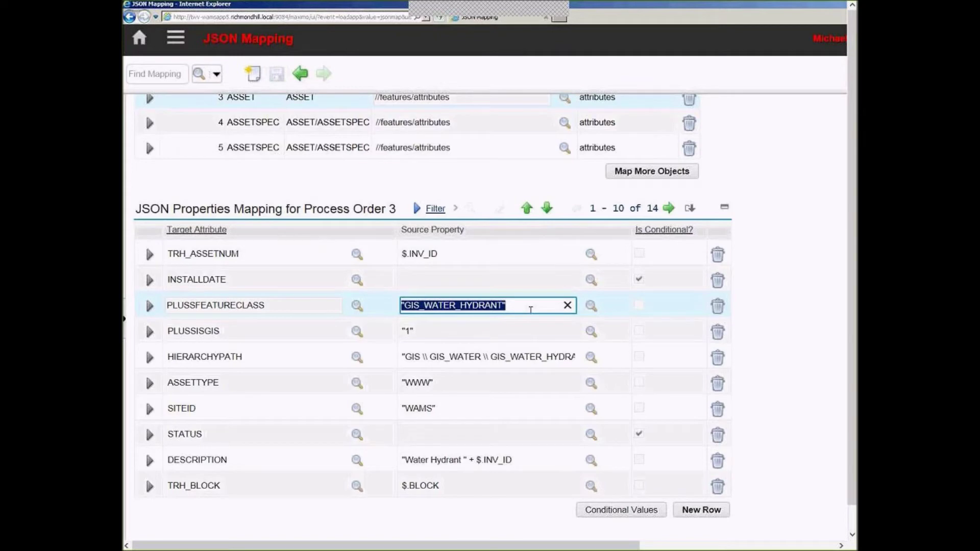
pyautogui.click(517, 334)
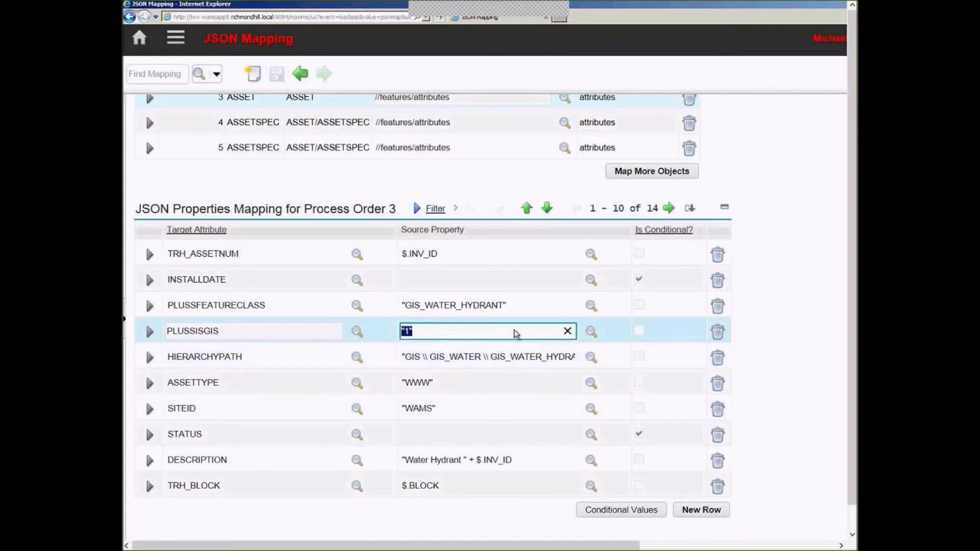
# Review the conditional values defined for the INSTALLDATE target attribute, closing them when done
pyautogui.click(515, 282)
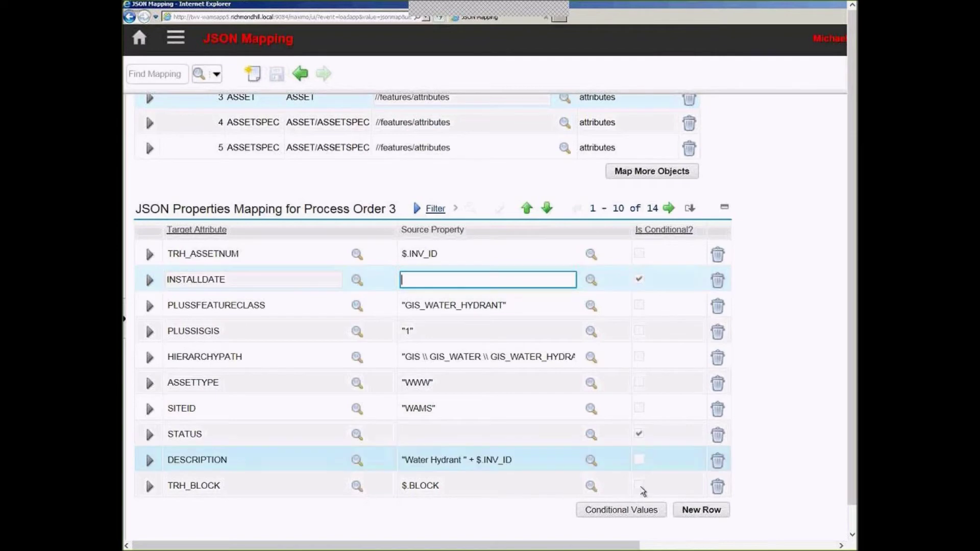
pyautogui.click(640, 510)
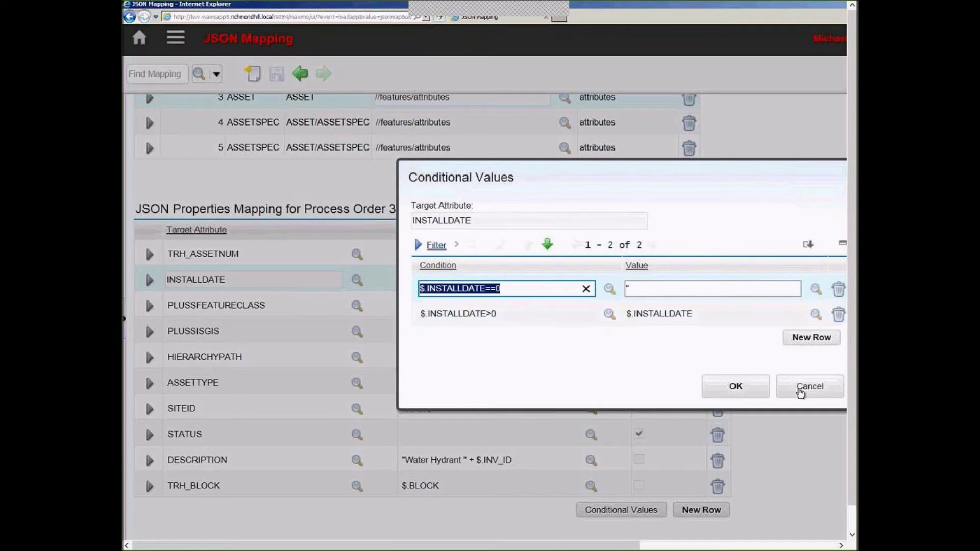
pyautogui.click(759, 393)
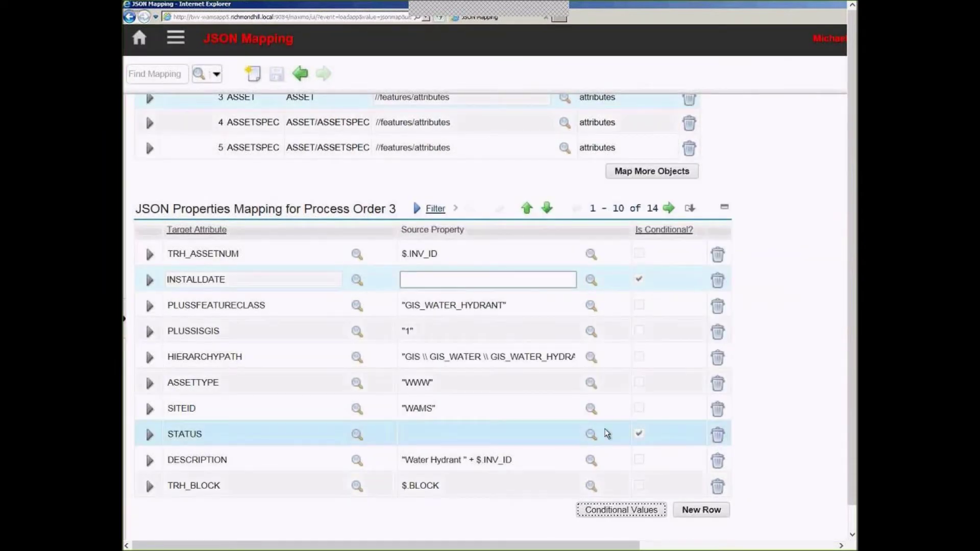
# Examine the conditional values defined for the STATUS target attribute, with the whole dialog in view
pyautogui.click(577, 434)
pyautogui.click(619, 509)
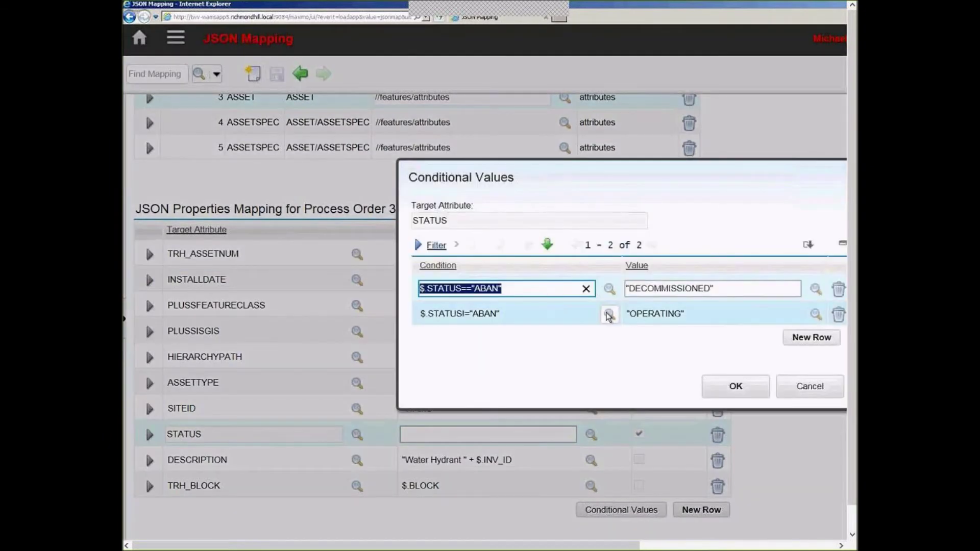
pyautogui.moveTo(488, 179); pyautogui.dragTo(347, 185)
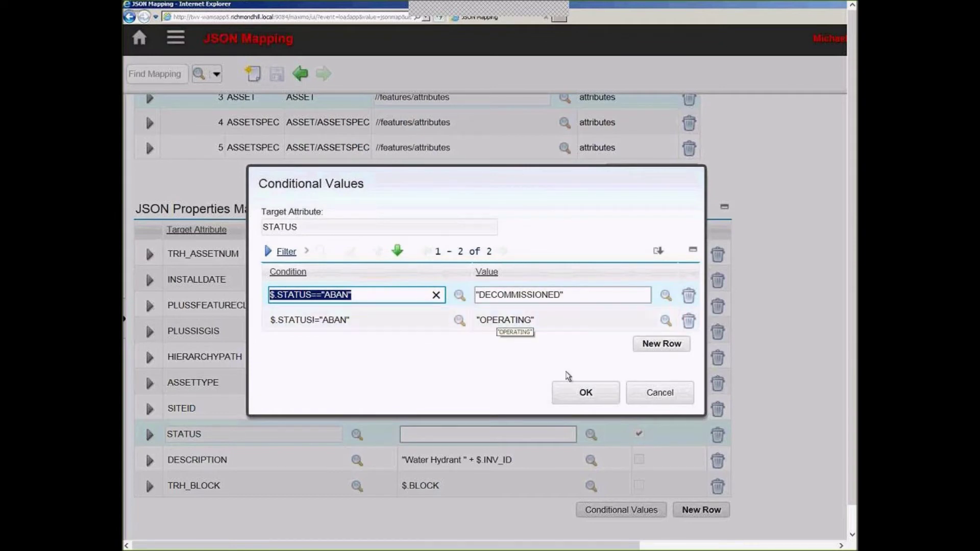
# Close the conditional values and examine the attribute mappings of the ASSETSPEC object with process order 4
pyautogui.click(582, 394)
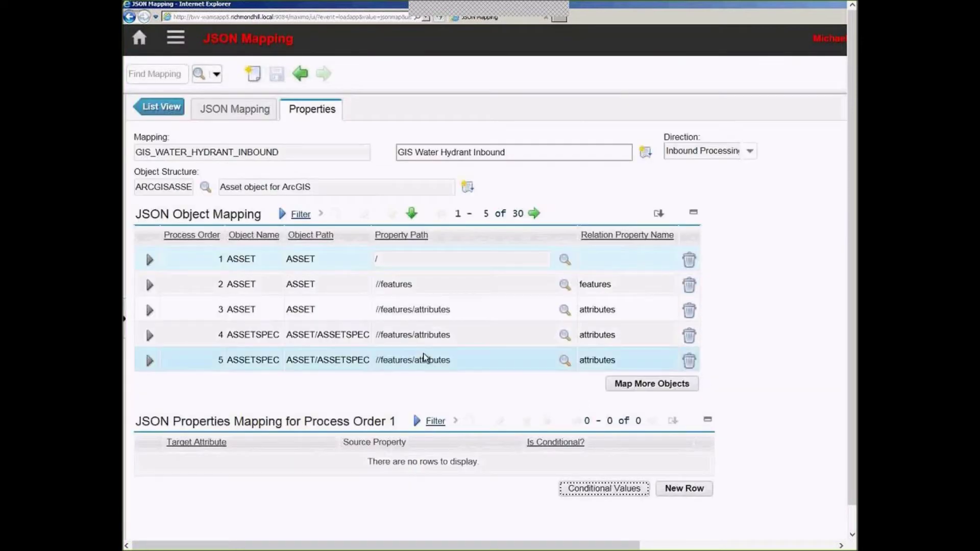
pyautogui.click(417, 335)
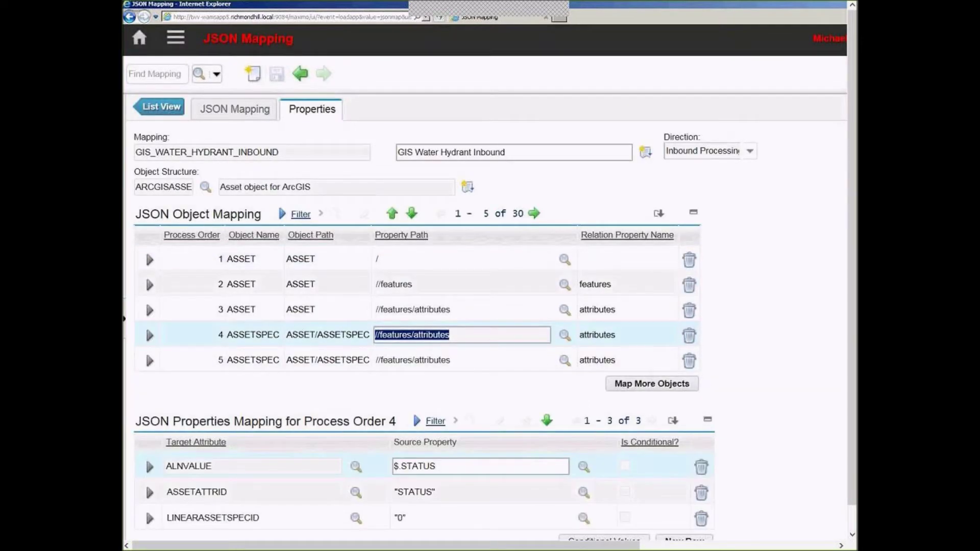
pyautogui.moveTo(851, 375); pyautogui.dragTo(851, 402)
pyautogui.click(835, 398)
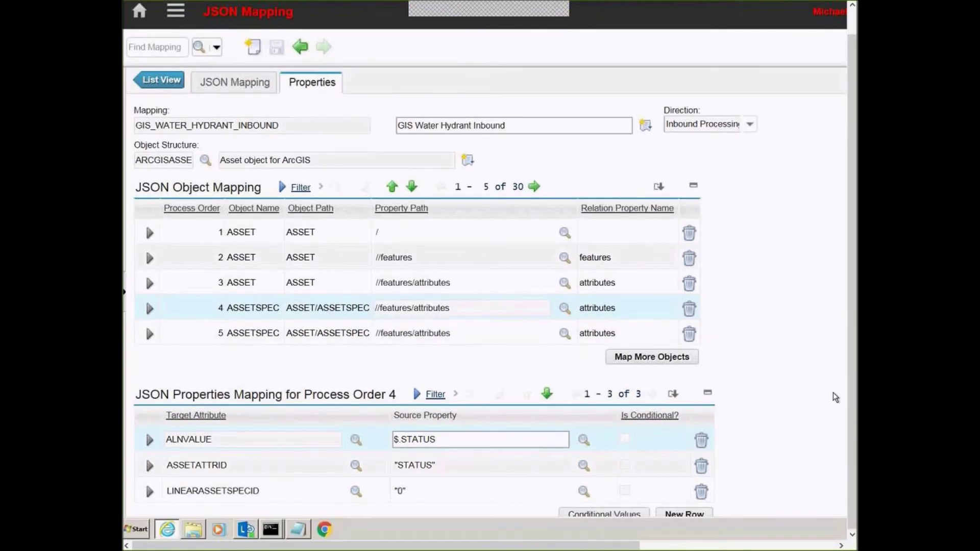
pyautogui.scroll(-1, 835, 398)
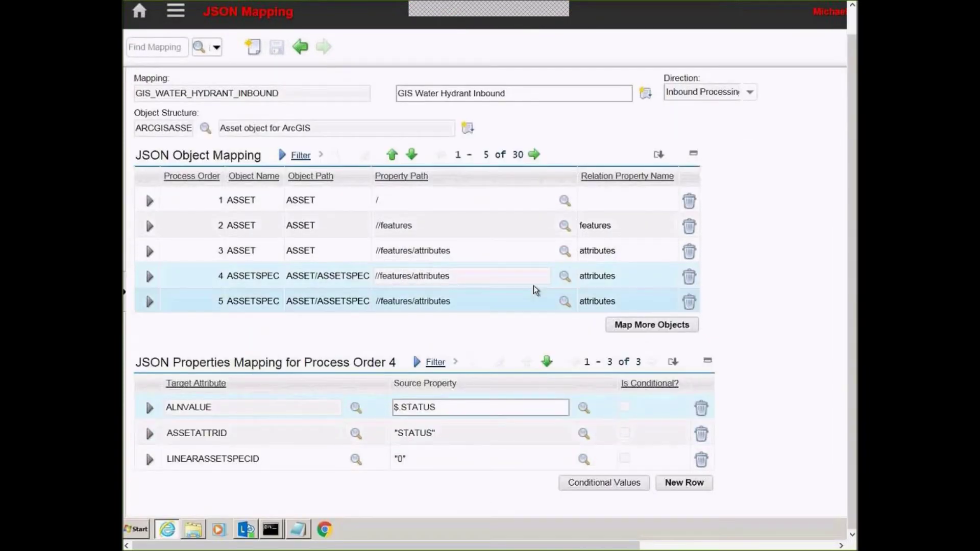
# Review both pages of attribute mappings for the ASSET object with process order 3, and select the TRHDIRECTIONS mapping
pyautogui.click(482, 250)
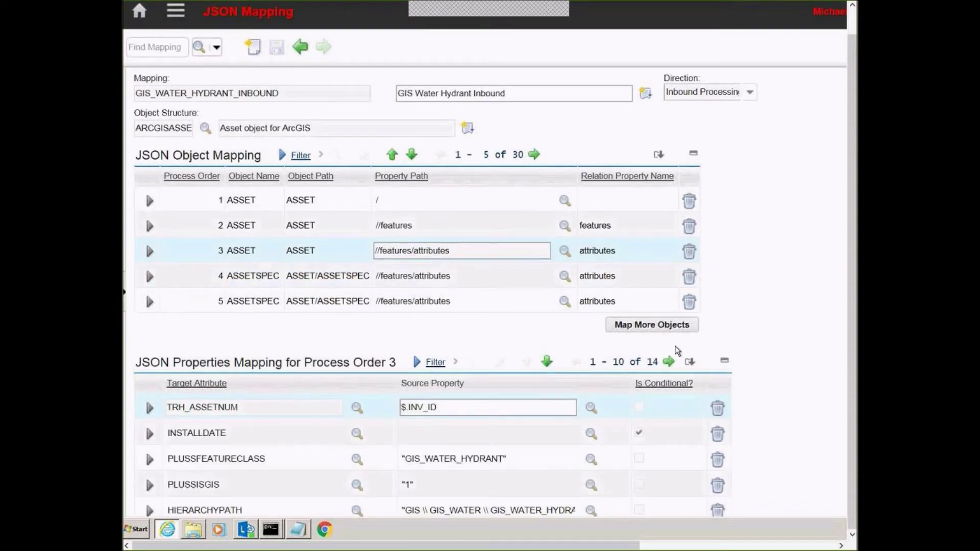
pyautogui.scroll(-4, 805, 311)
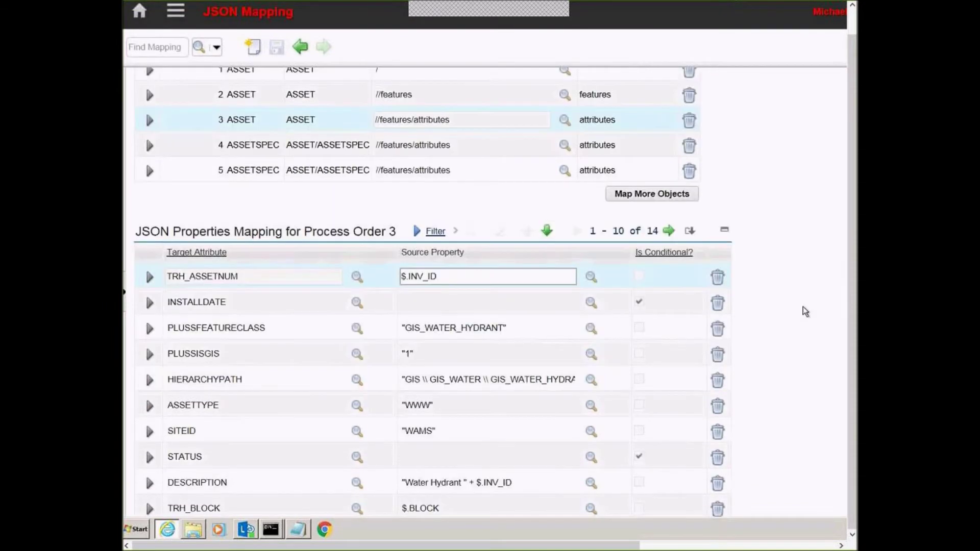
pyautogui.click(669, 182)
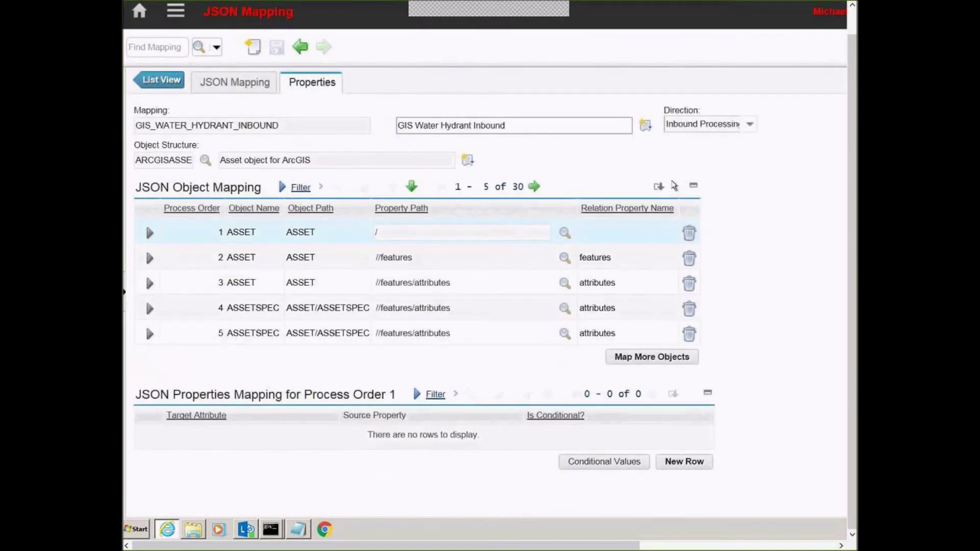
pyautogui.click(486, 281)
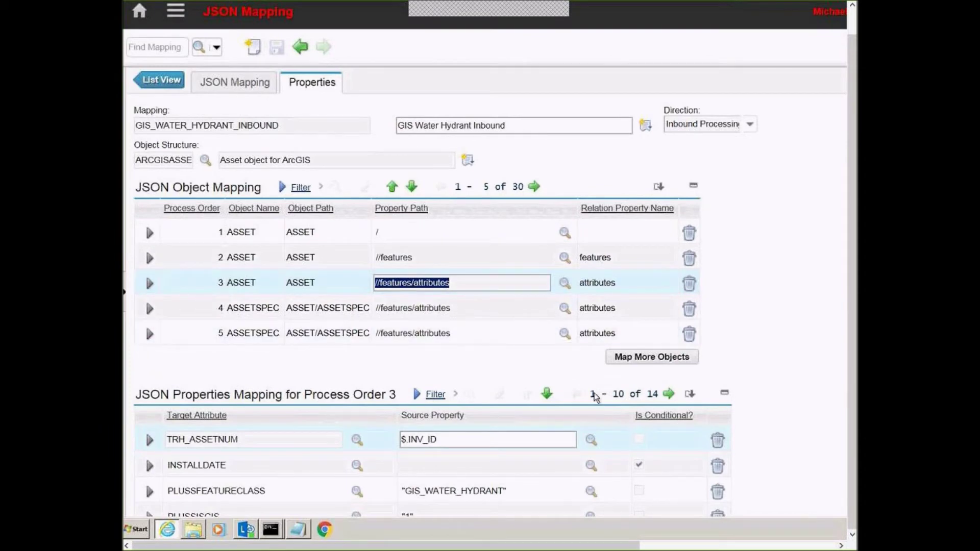
pyautogui.click(669, 394)
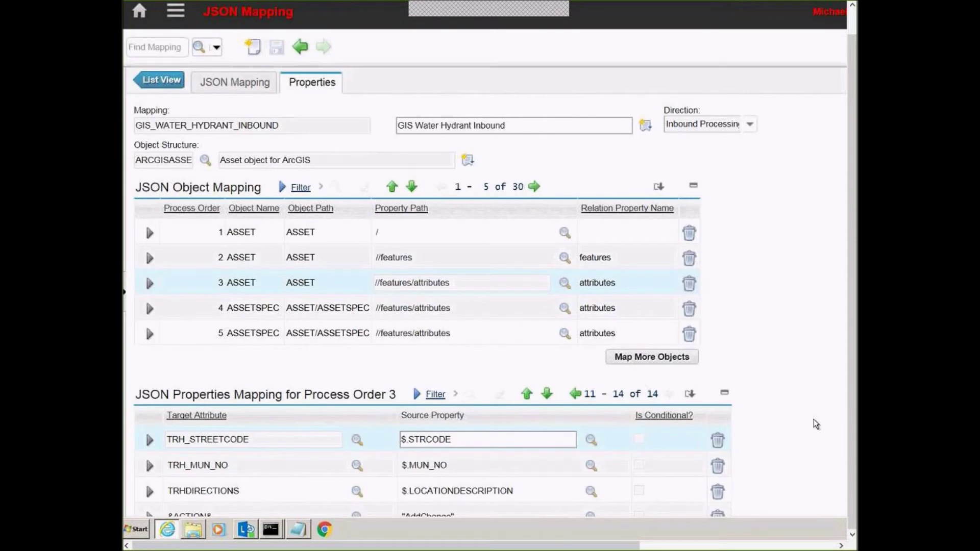
pyautogui.scroll(-2, 816, 424)
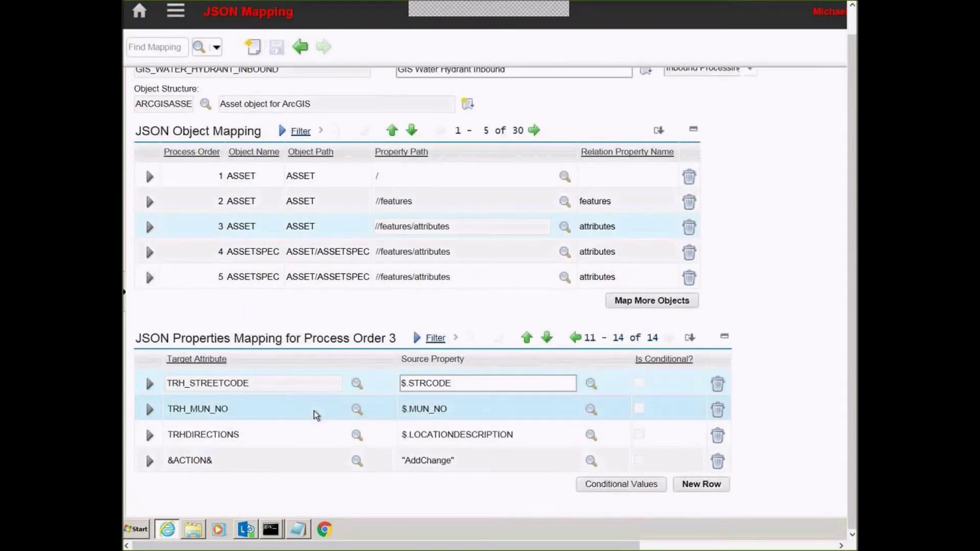
pyautogui.doubleClick(320, 436)
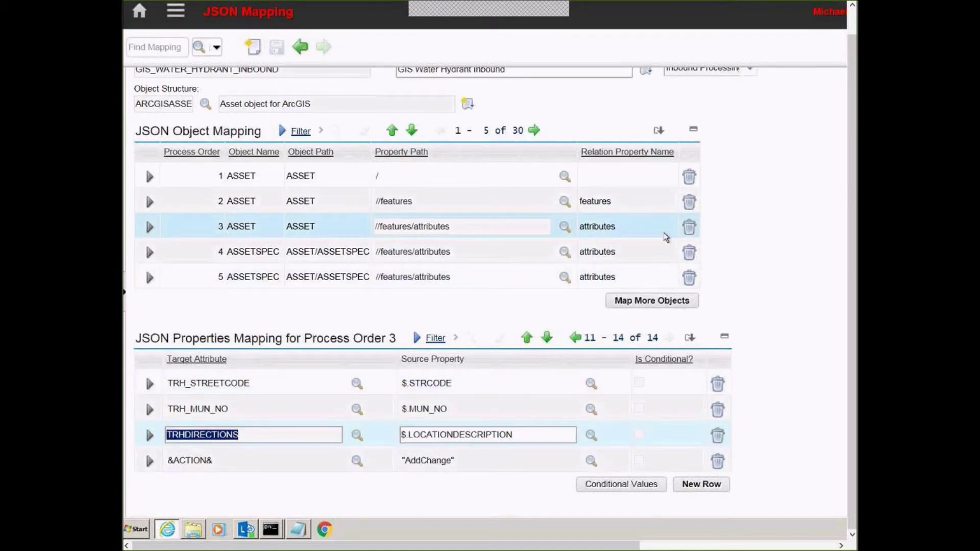
# Examine the attribute mappings of several ASSETSPEC objects, covering process orders 4, 5, 6, 11, 12 and 13
pyautogui.click(343, 255)
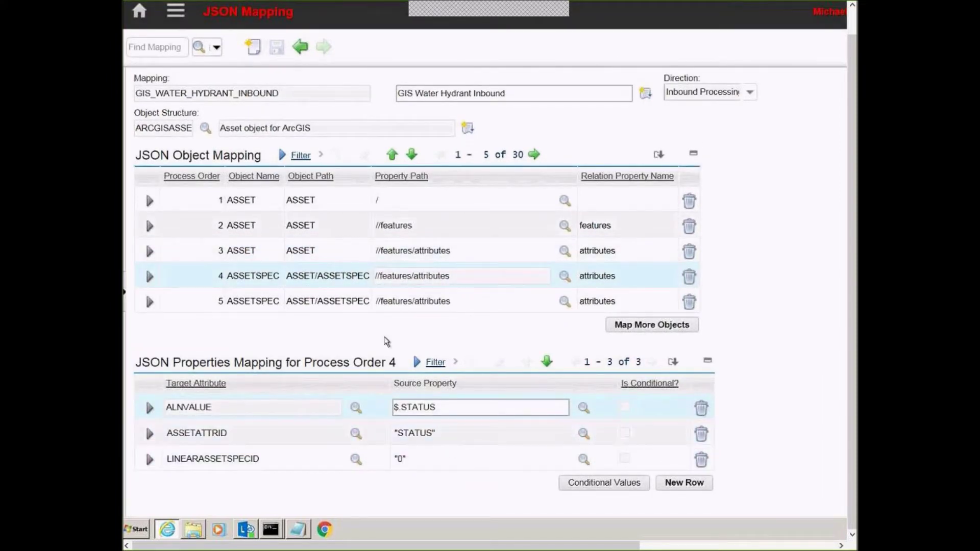
pyautogui.click(342, 301)
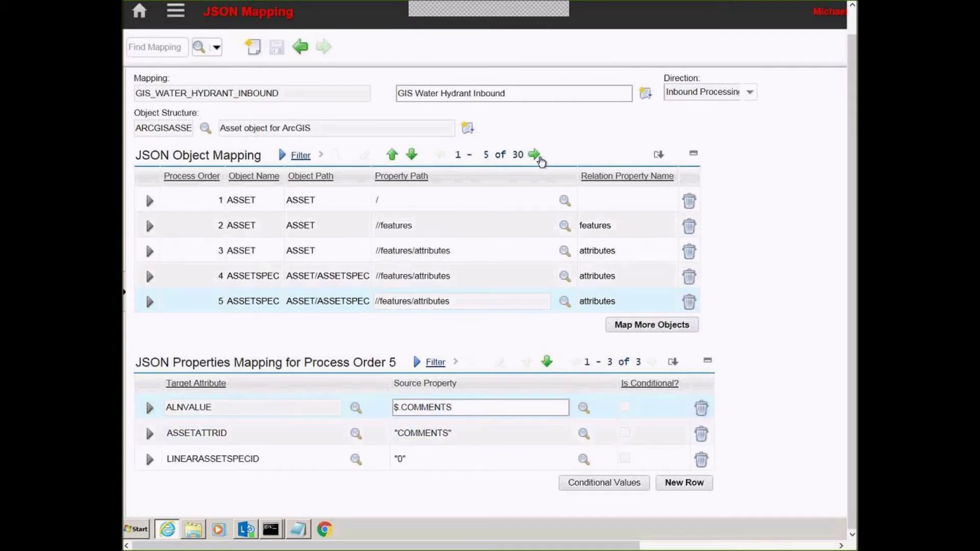
pyautogui.click(534, 154)
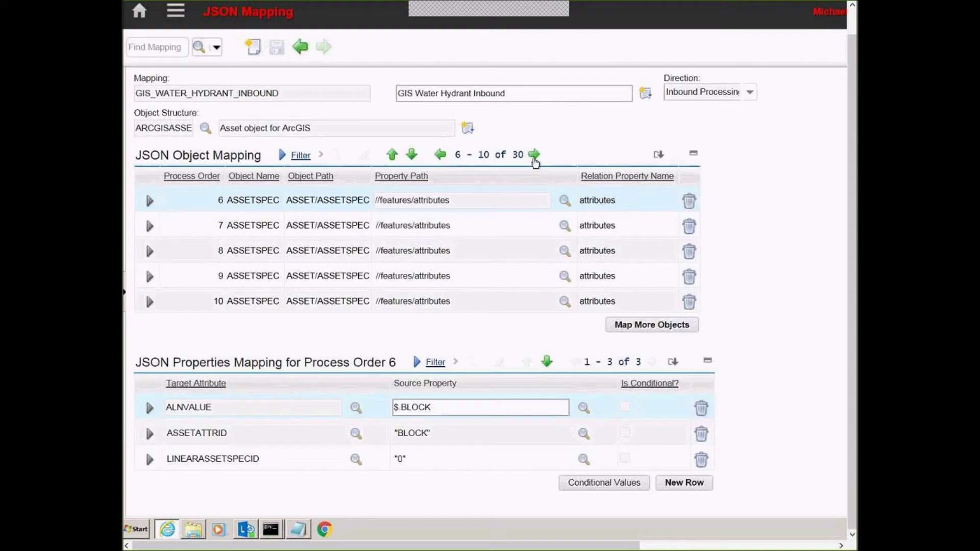
pyautogui.click(534, 155)
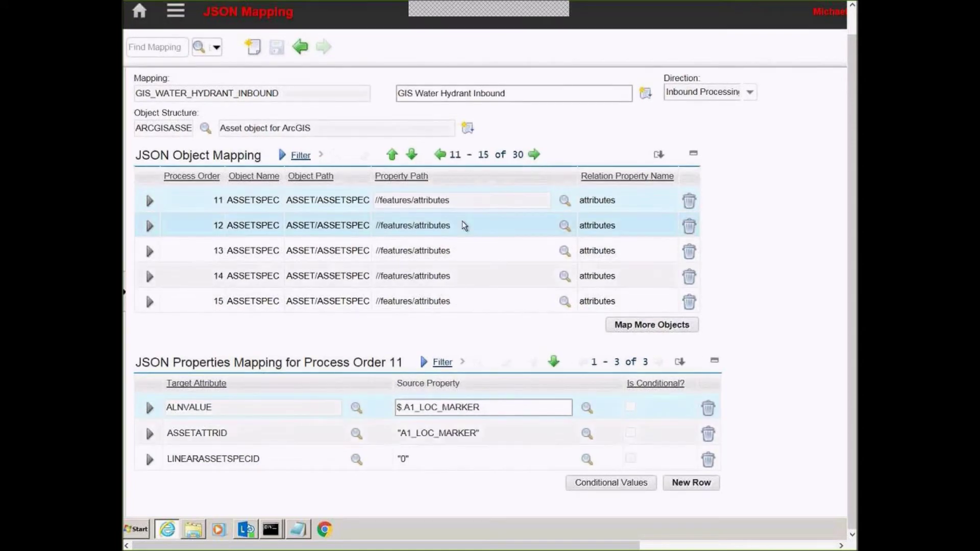
pyautogui.click(481, 224)
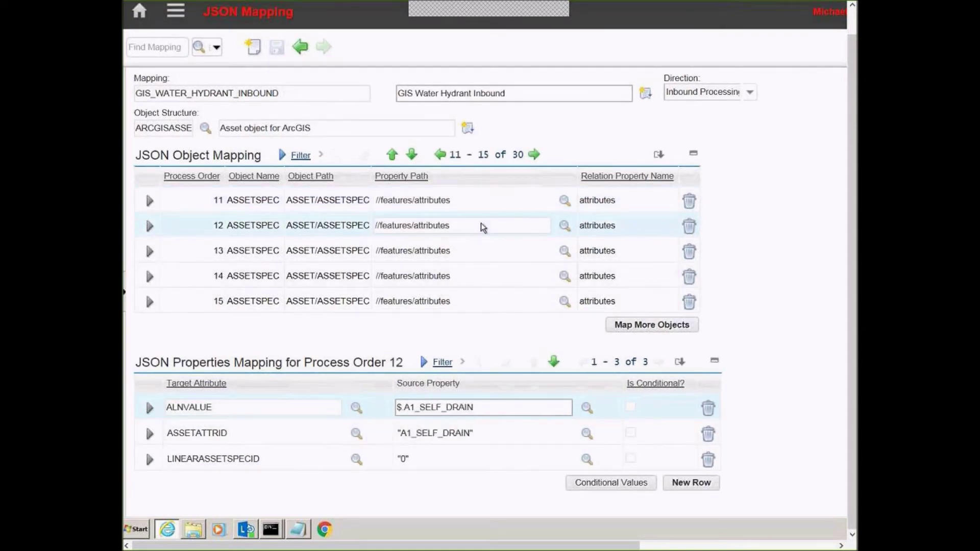
pyautogui.click(478, 249)
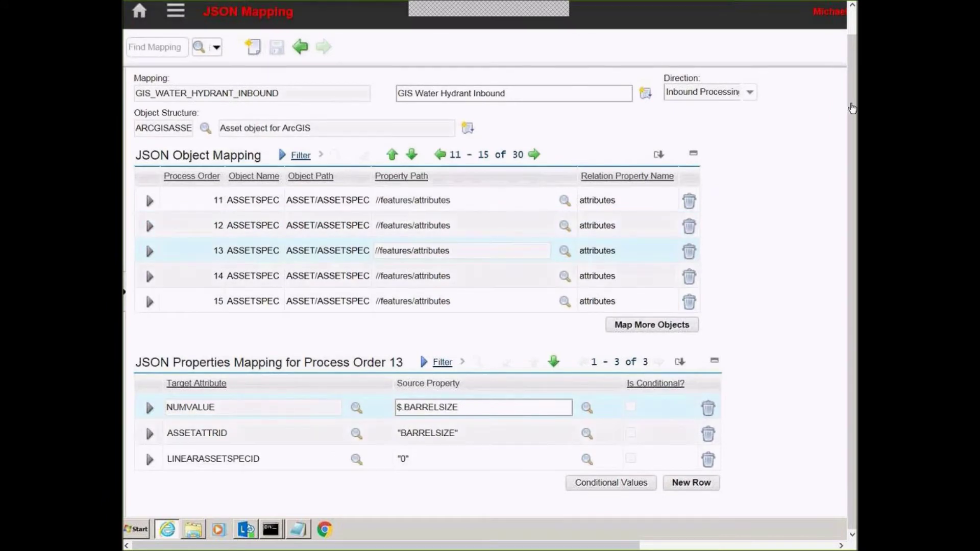
# Return to the list of JSON mappings and filter it by the mapping name parks
pyautogui.click(851, 28)
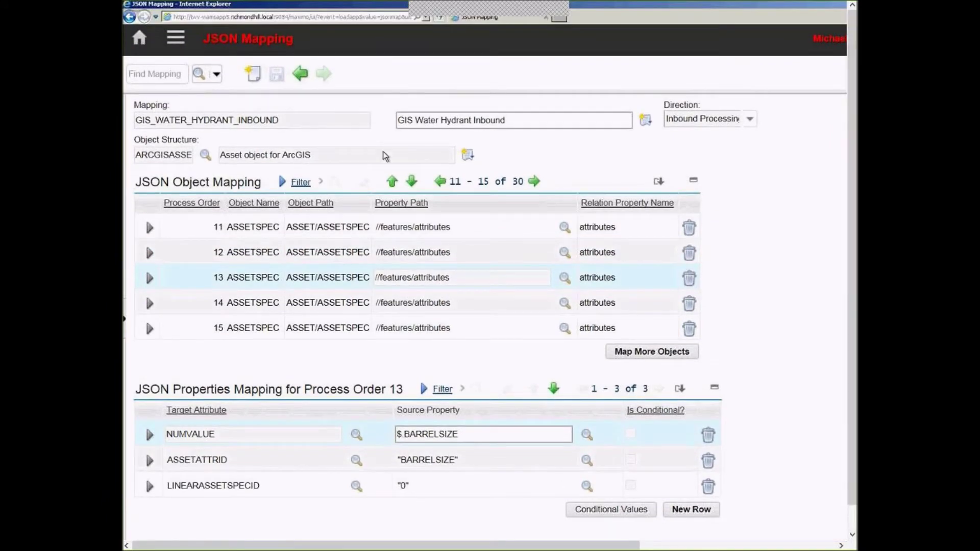
pyautogui.scroll(2, 385, 155)
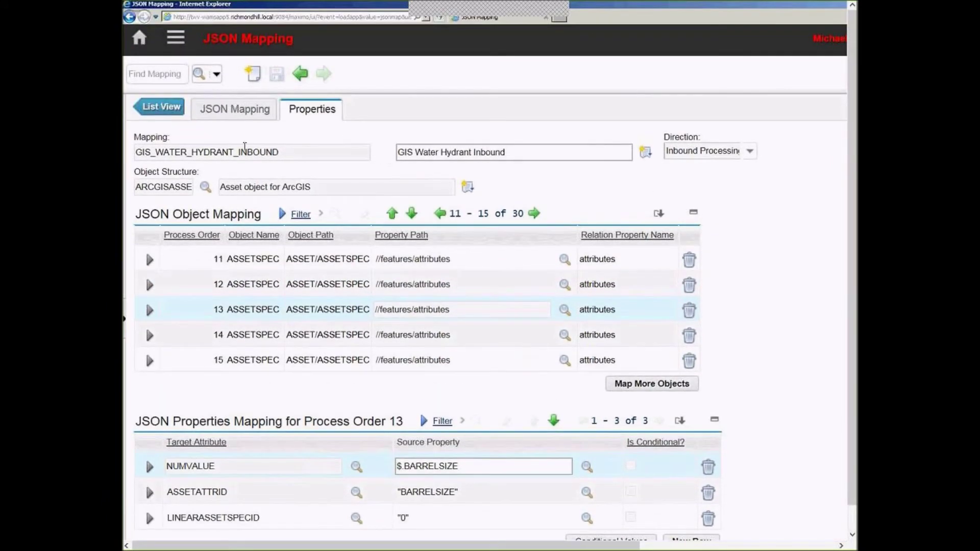
pyautogui.click(176, 118)
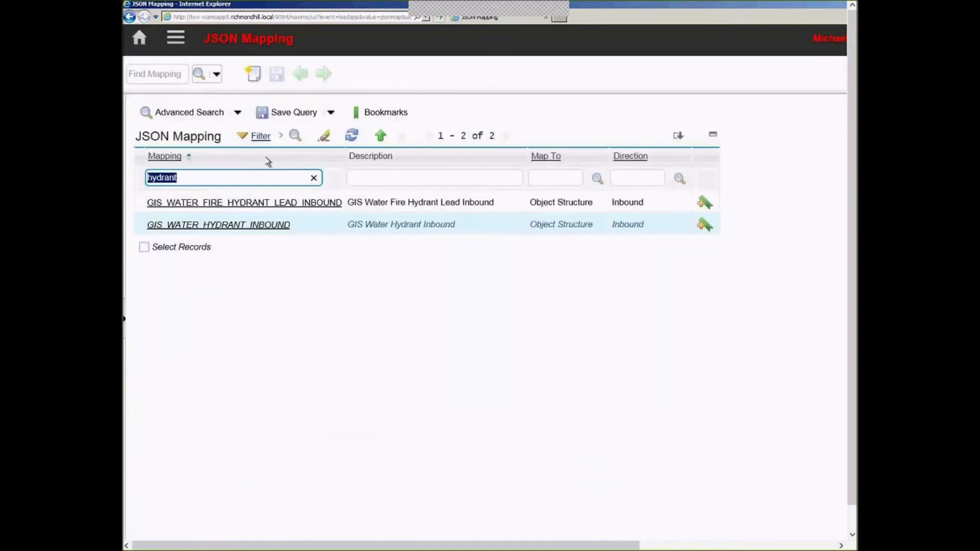
pyautogui.write('p')
pyautogui.press('BackSpace')
pyautogui.write('parks')
pyautogui.press('Return')
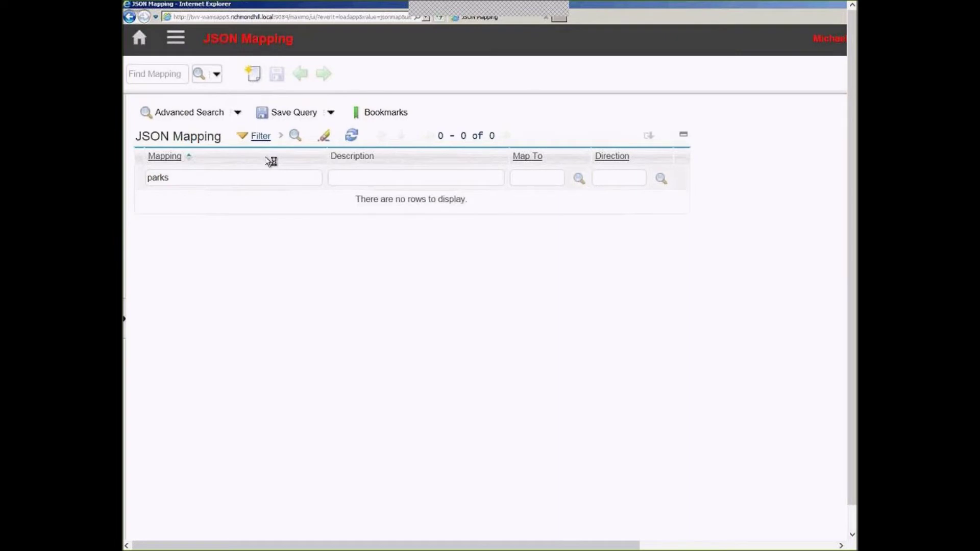
# Filter the mappings by paos and open GIS_PAOS_INBOUND to review its object mappings, including process orders 6 and 7
pyautogui.write('paos')
pyautogui.press('Return')
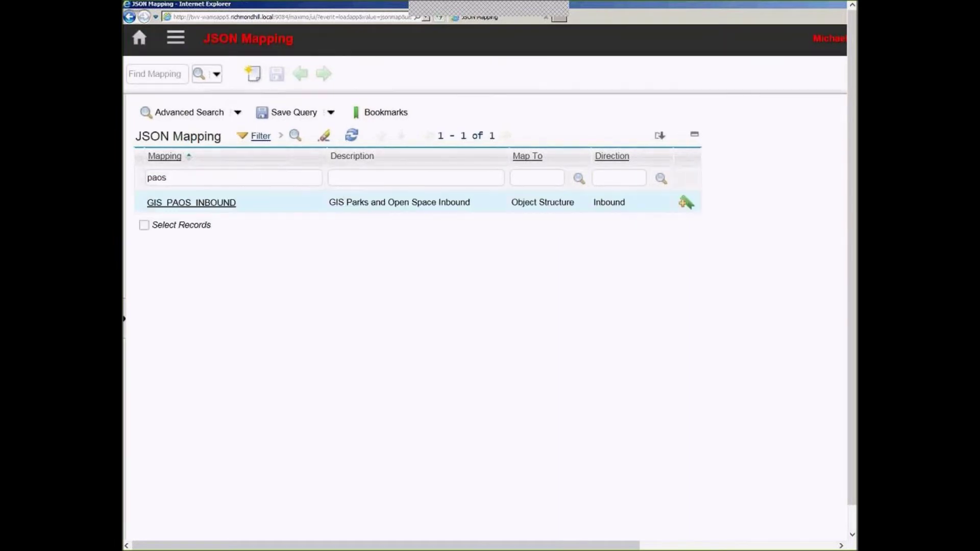
pyautogui.click(206, 203)
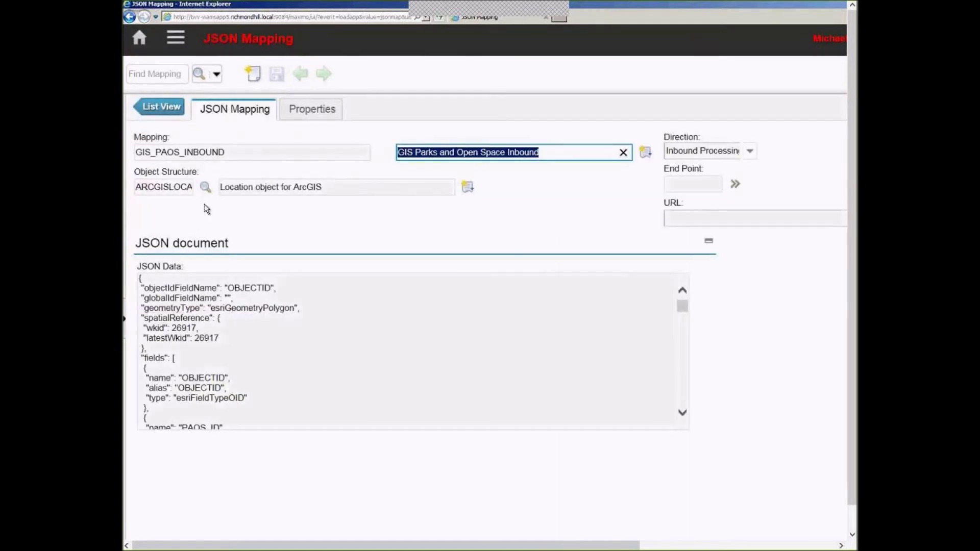
pyautogui.click(313, 108)
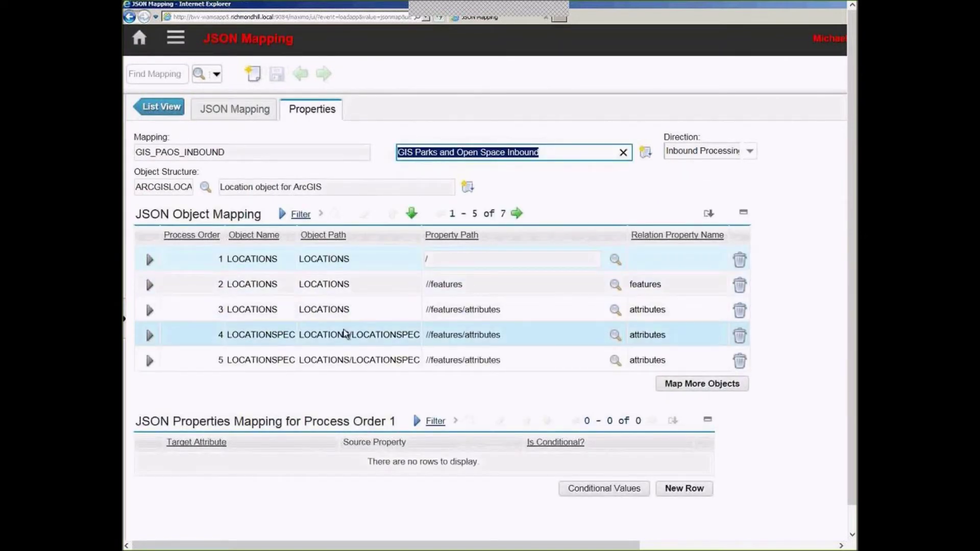
pyautogui.click(516, 214)
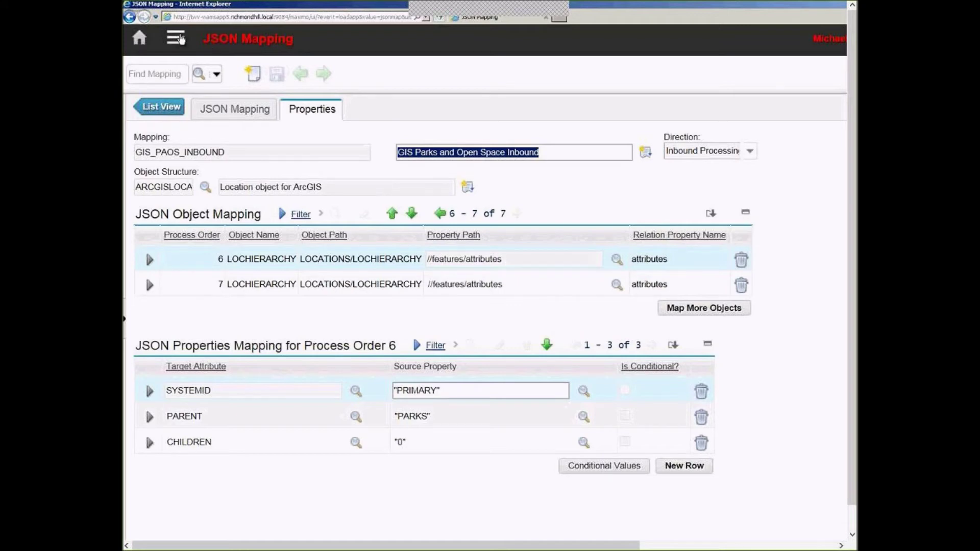
# Switch to the Assets application and filter the asset list by the asset identifier h0%
pyautogui.click(180, 39)
pyautogui.moveTo(227, 134)
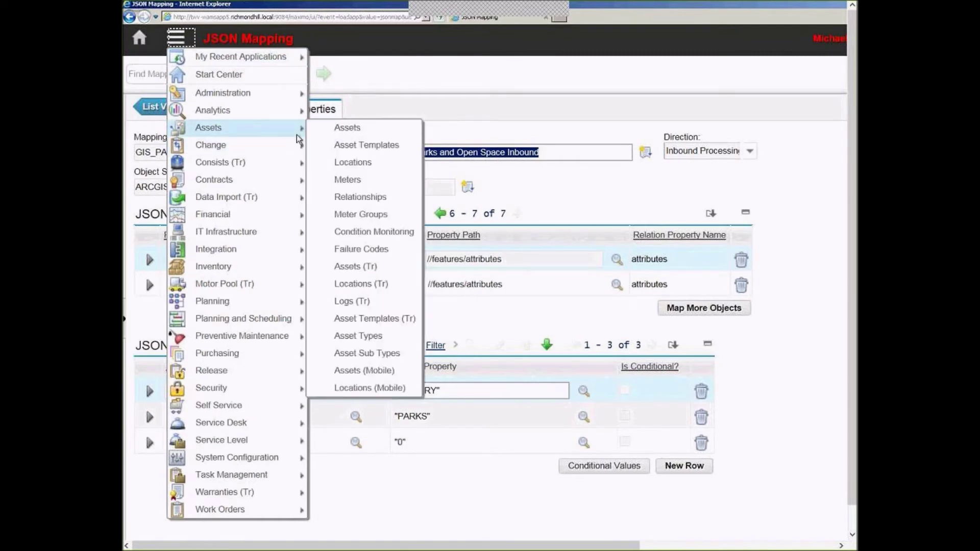
pyautogui.click(351, 128)
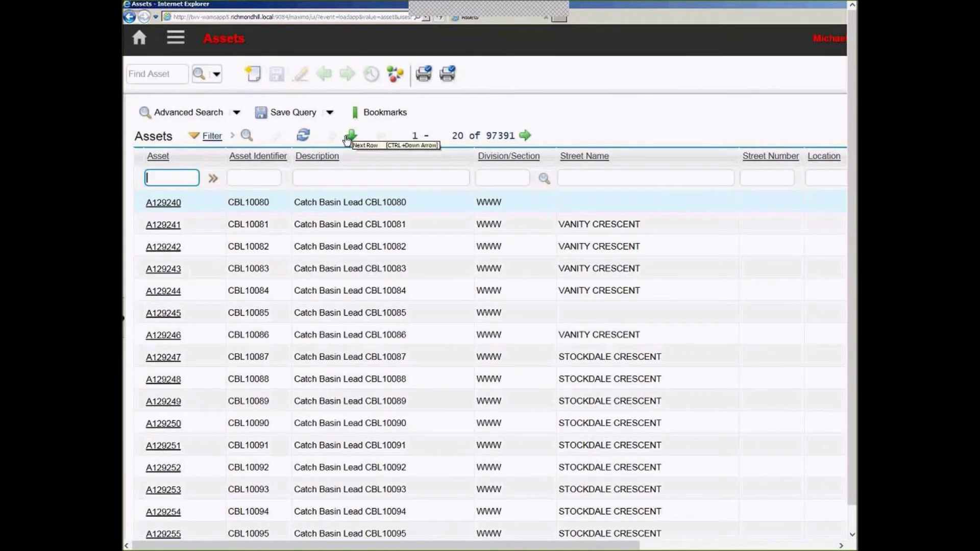
pyautogui.click(273, 174)
pyautogui.write('h0%')
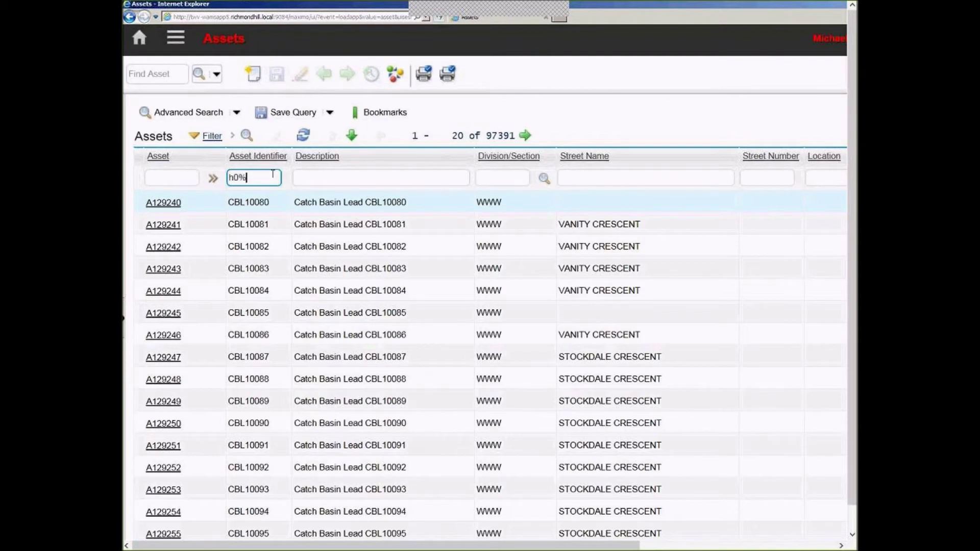
pyautogui.press('Return')
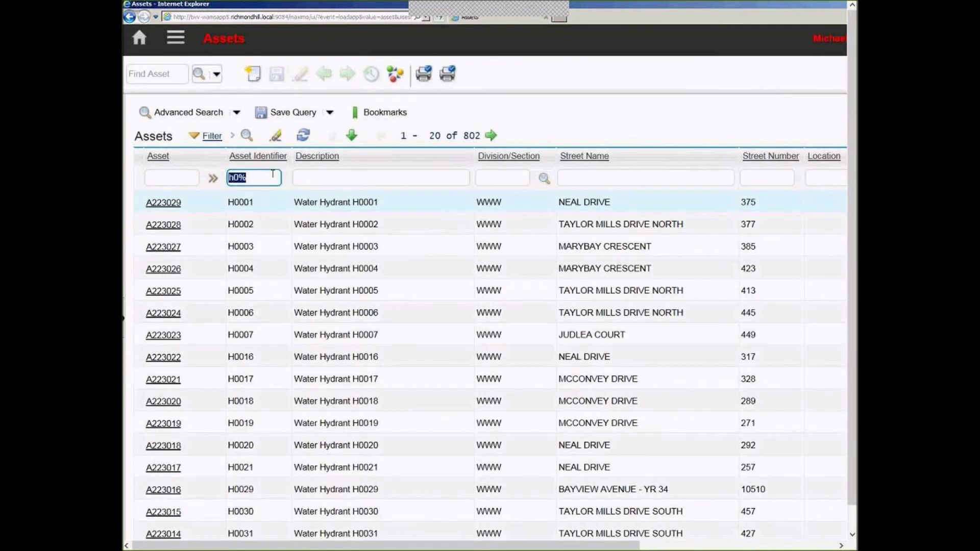
# Open the Water Hydrant H0002 asset and check the field help of its Asset Identifier, closing the help when done
pyautogui.click(172, 227)
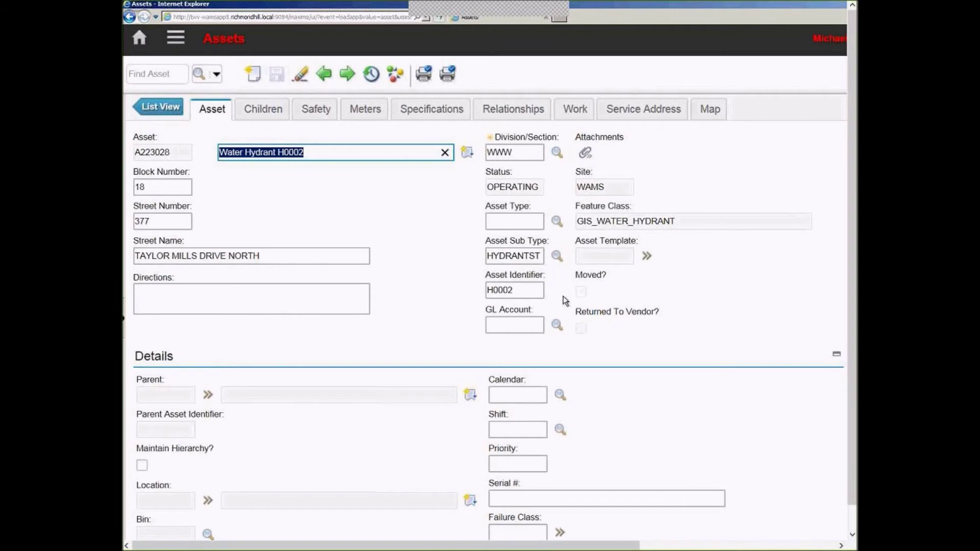
pyautogui.click(531, 293)
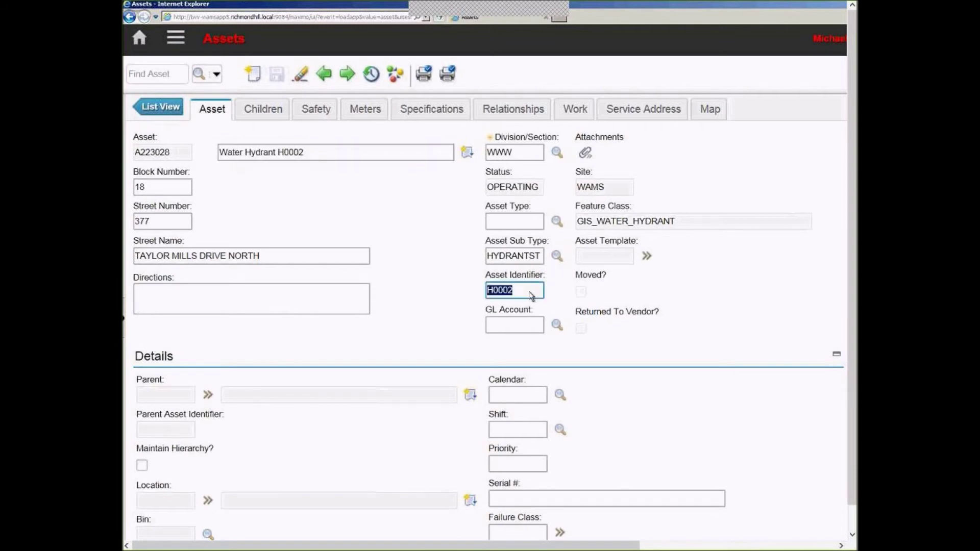
pyautogui.hotkey('alt', 'F1')
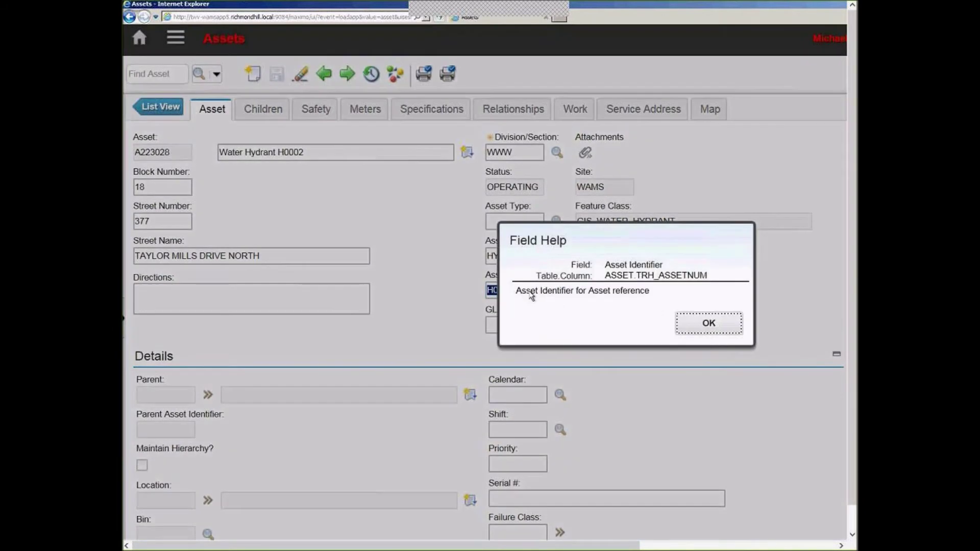
pyautogui.click(715, 325)
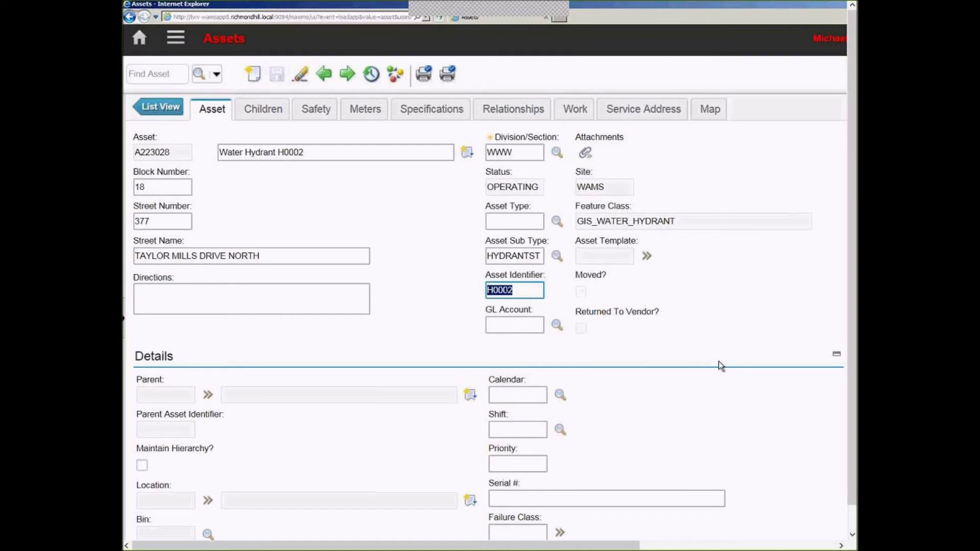
# Look through the Water Hydrant H0002 record's details and open its specifications to review the attribute values
pyautogui.click(815, 413)
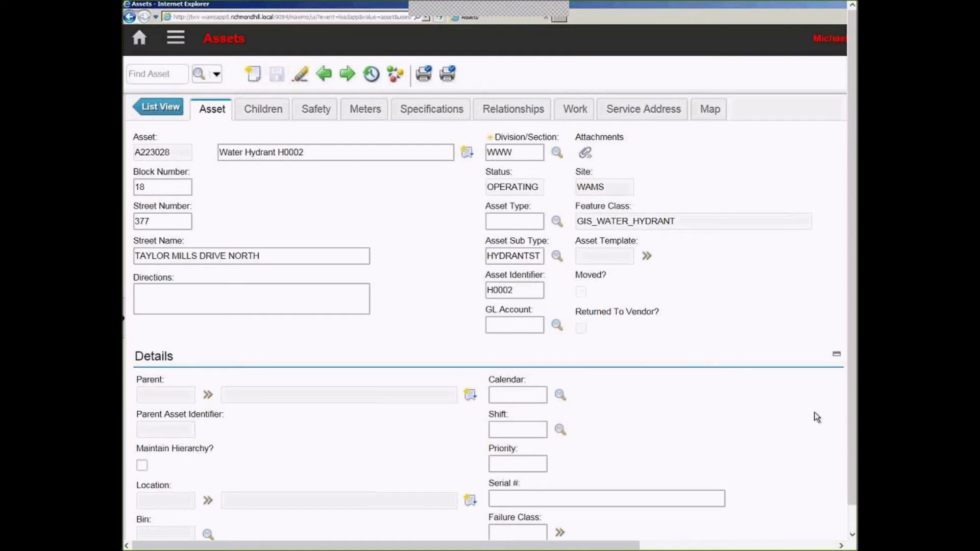
pyautogui.scroll(-15, 814, 417)
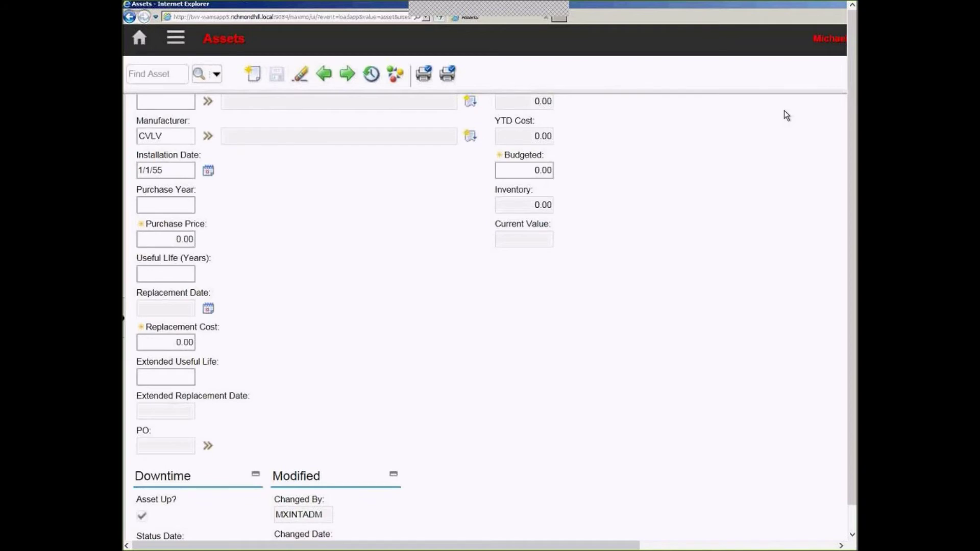
pyautogui.scroll(10, 784, 116)
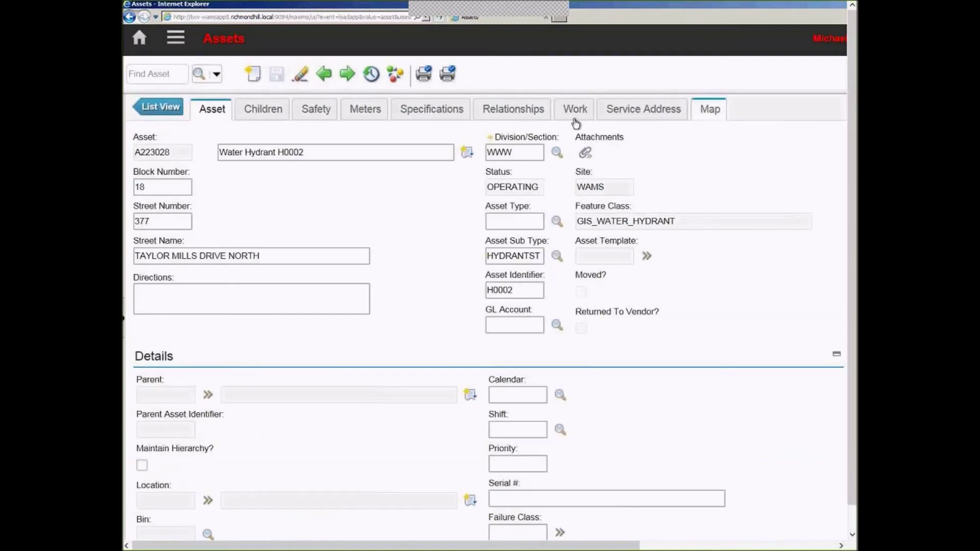
pyautogui.click(442, 111)
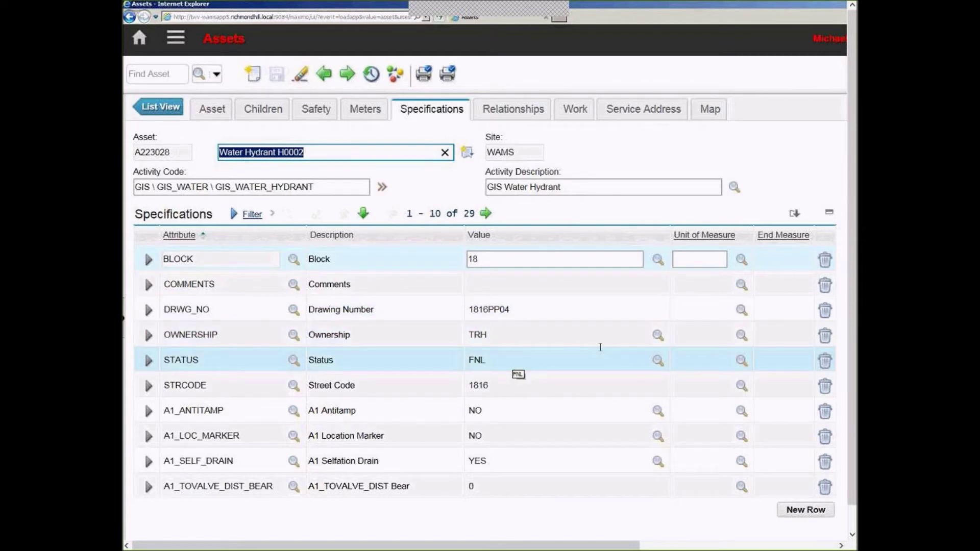
# Show Water Hydrant H0002 on the asset map, switching from the initial map view to the hydrant's location and its surrounding streets
pyautogui.click(719, 114)
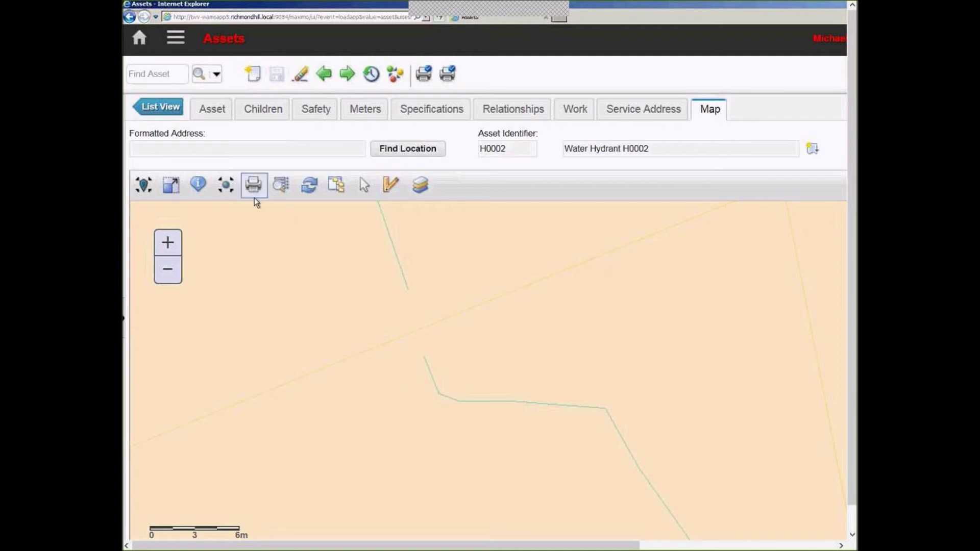
pyautogui.click(226, 187)
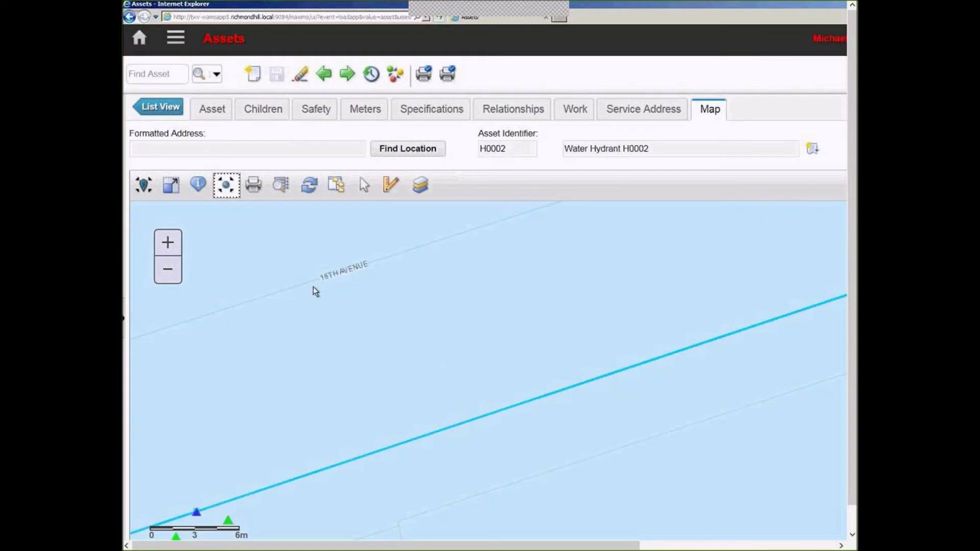
pyautogui.click(144, 186)
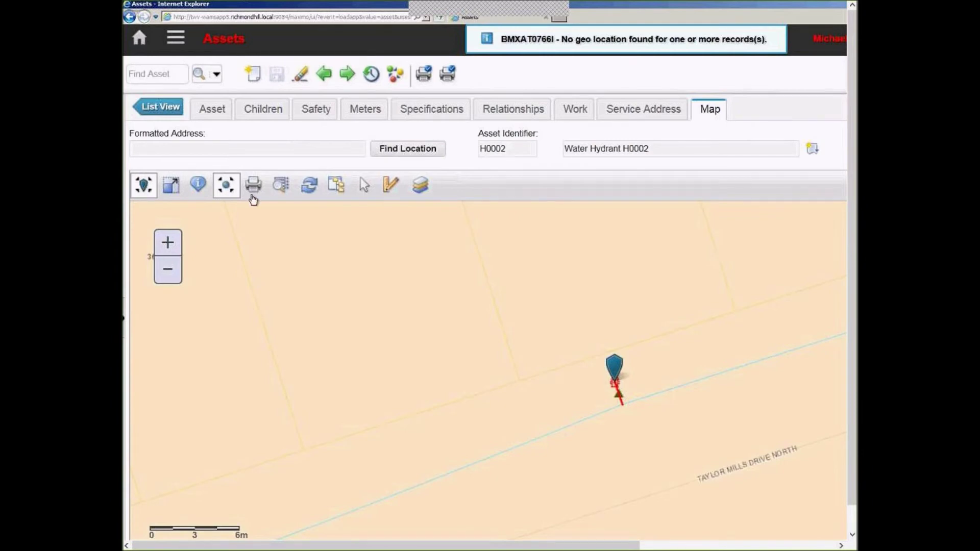
pyautogui.click(165, 273)
pyautogui.click(164, 274)
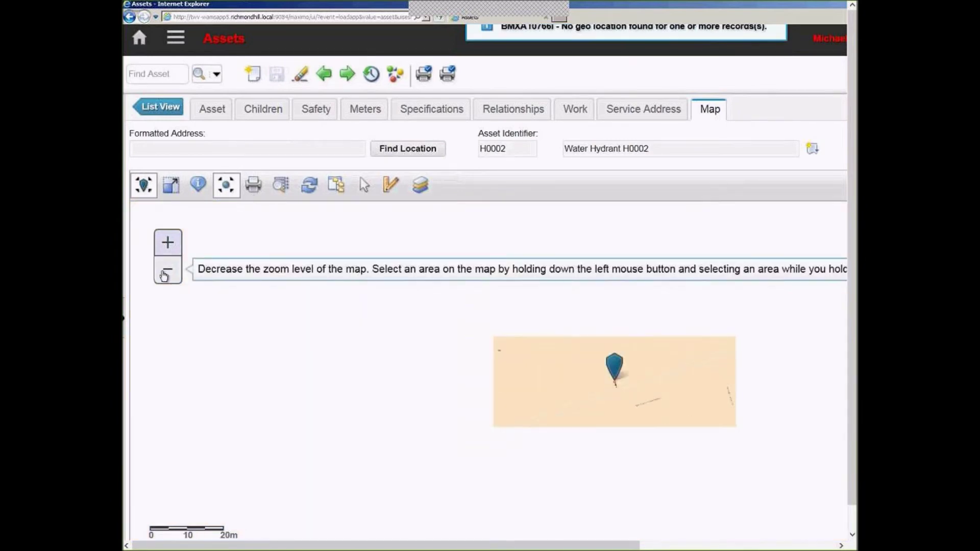
pyautogui.click(164, 274)
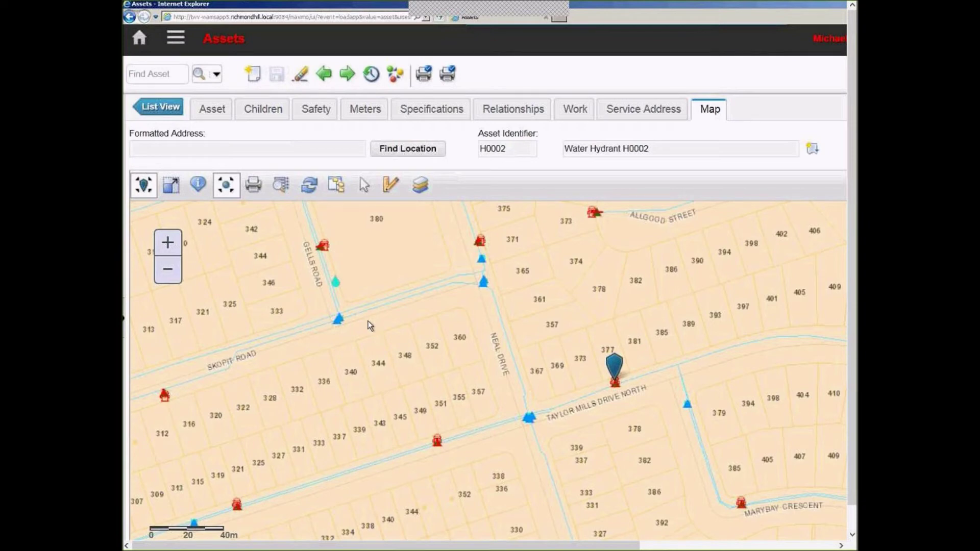
pyautogui.click(172, 276)
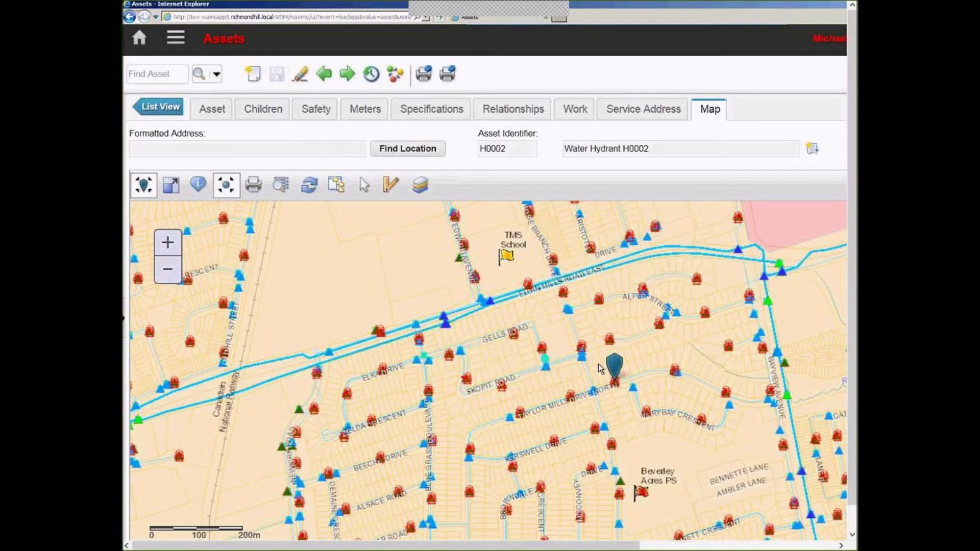
pyautogui.moveTo(613, 375)
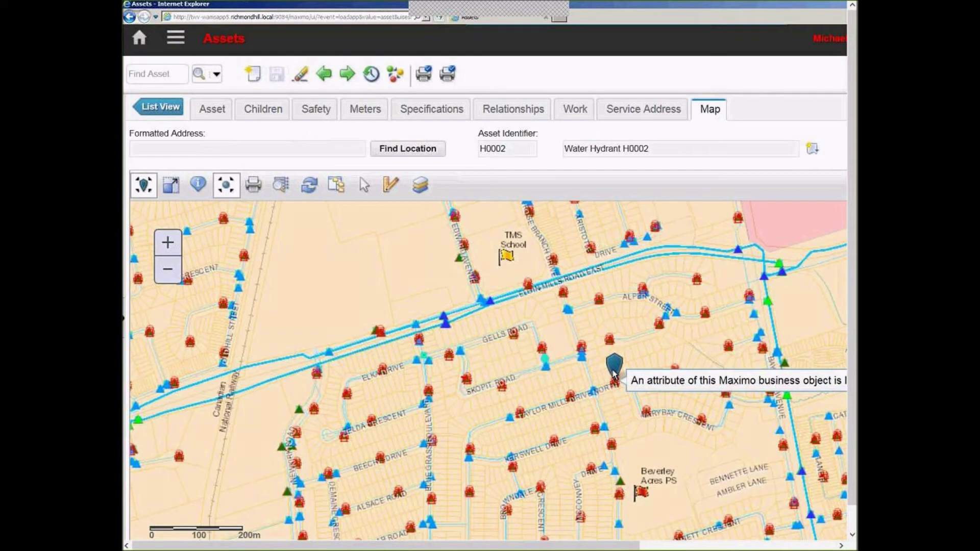
# Advance to Water Hydrant H0004 and review its asset details from the map marker, closing them when done
pyautogui.click(348, 74)
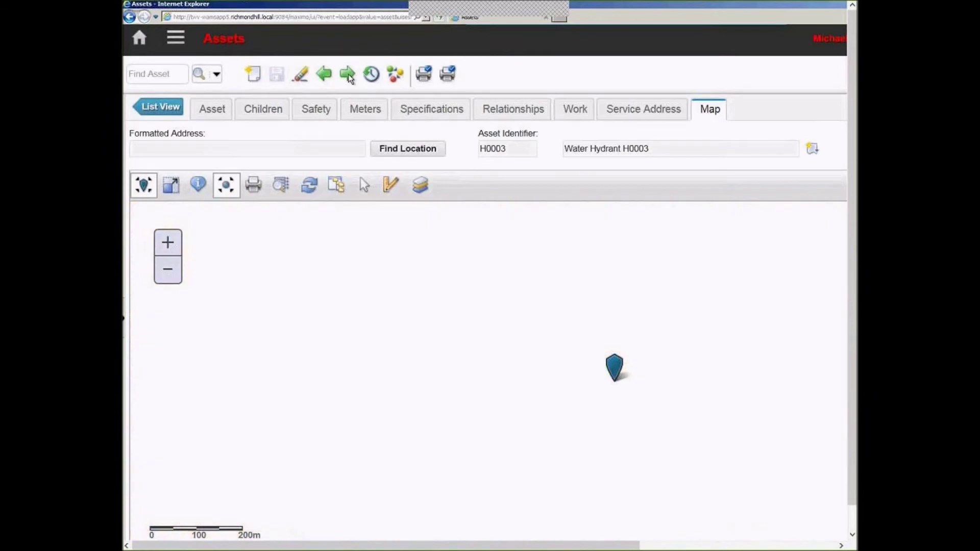
pyautogui.click(347, 74)
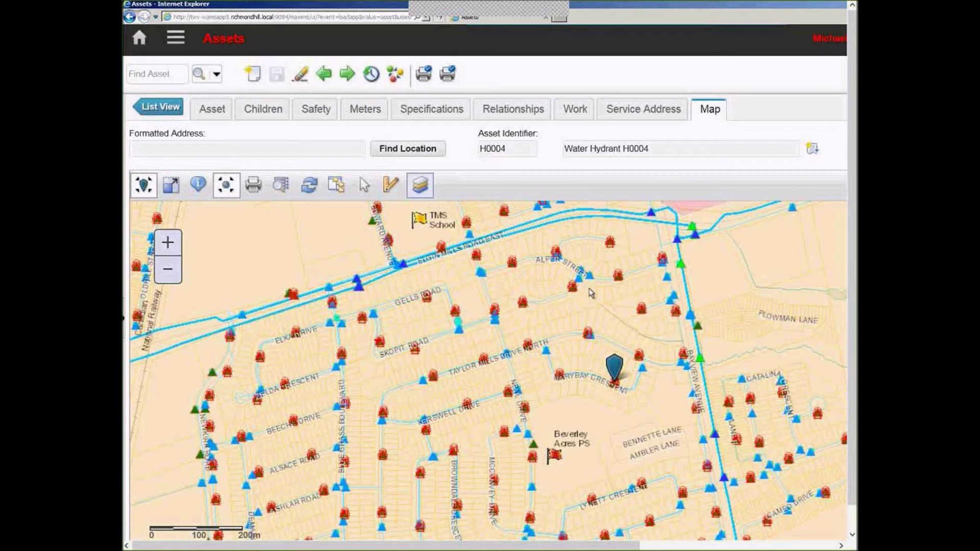
pyautogui.click(616, 375)
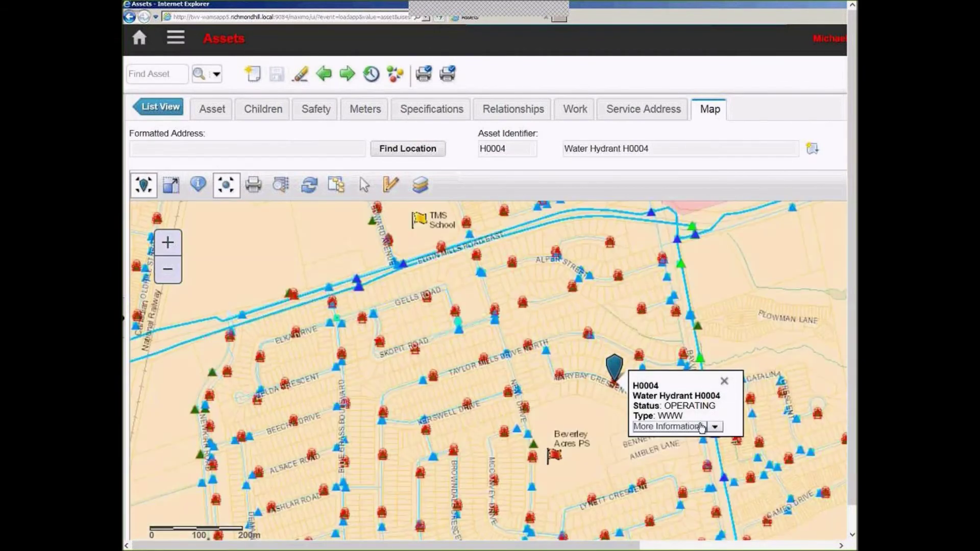
pyautogui.click(714, 427)
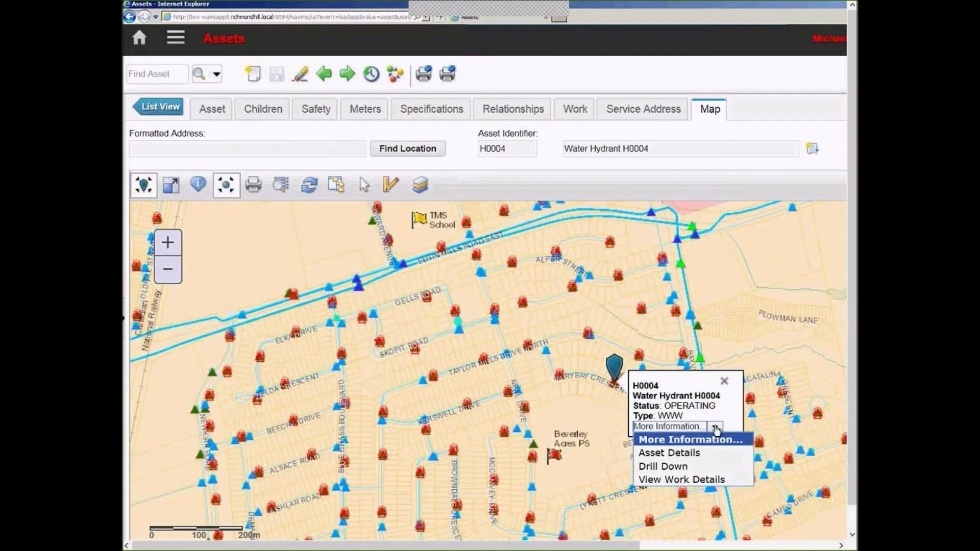
pyautogui.click(709, 453)
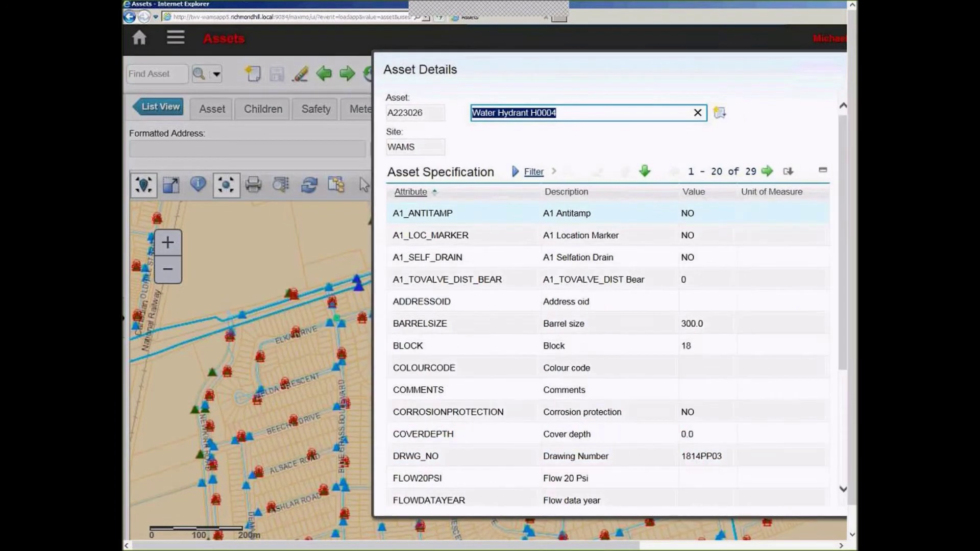
pyautogui.scroll(-4, 661, 409)
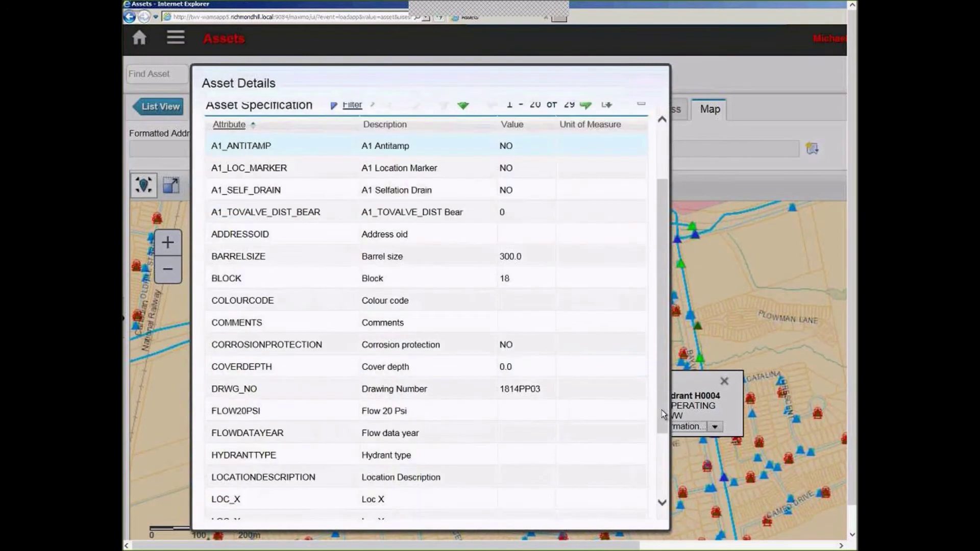
pyautogui.click(624, 504)
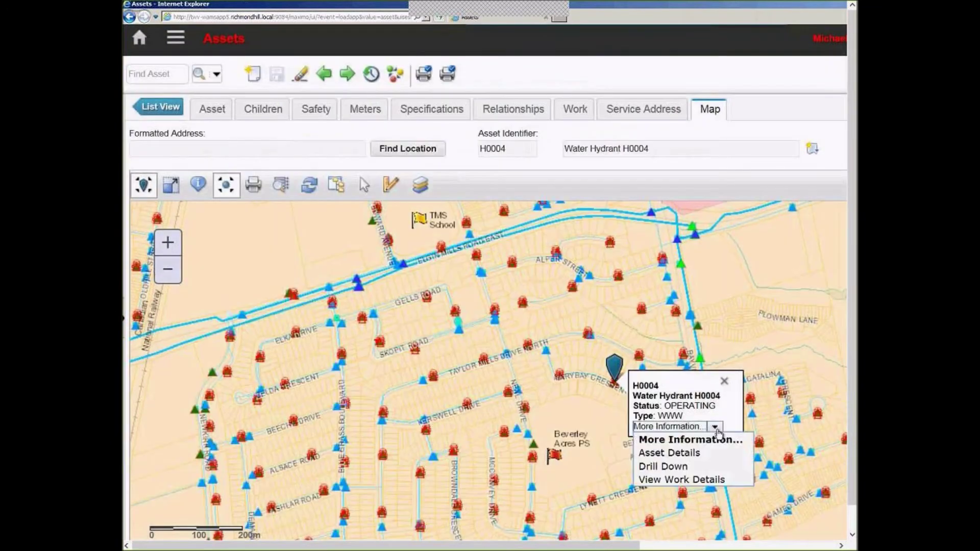
# View the work details of Water Hydrant H0004 from its map marker and close them
pyautogui.click(700, 480)
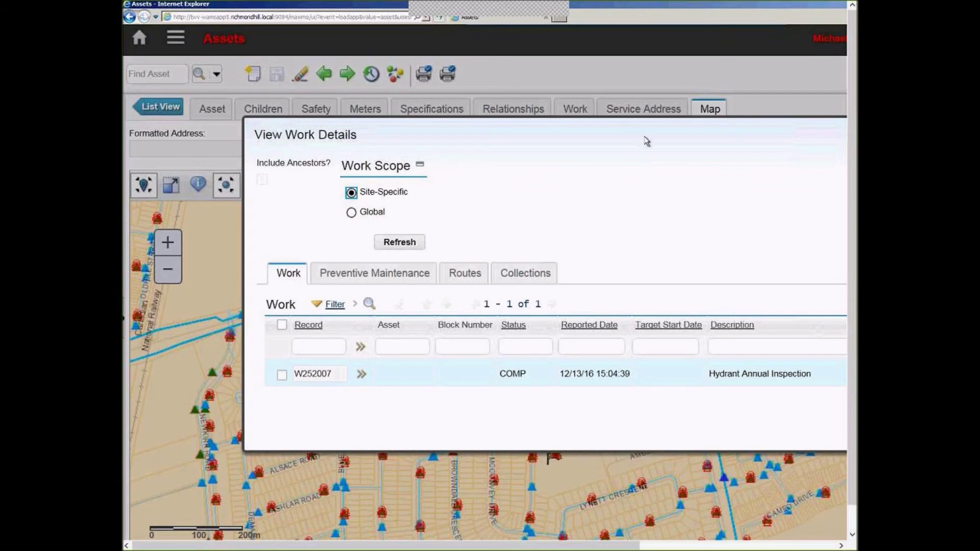
pyautogui.moveTo(648, 135); pyautogui.dragTo(457, 146)
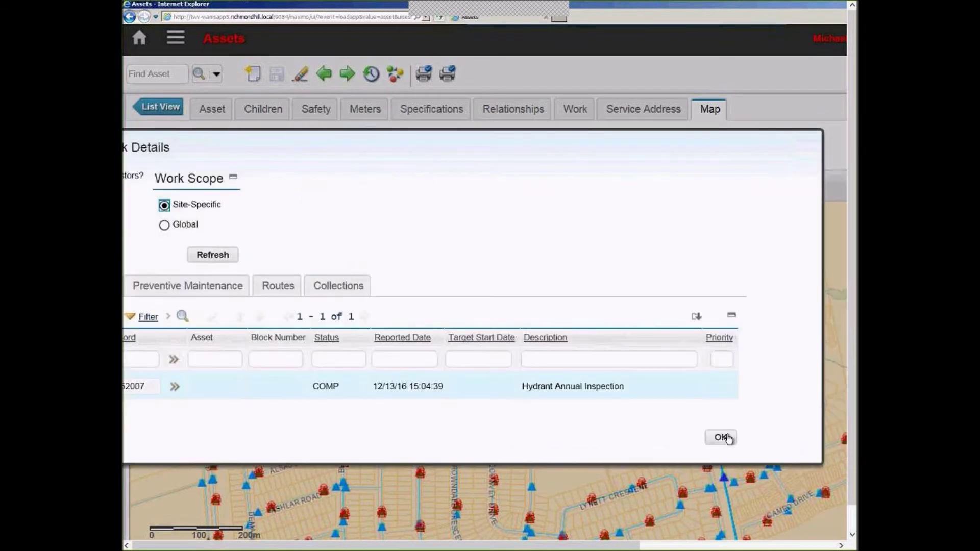
pyautogui.click(721, 437)
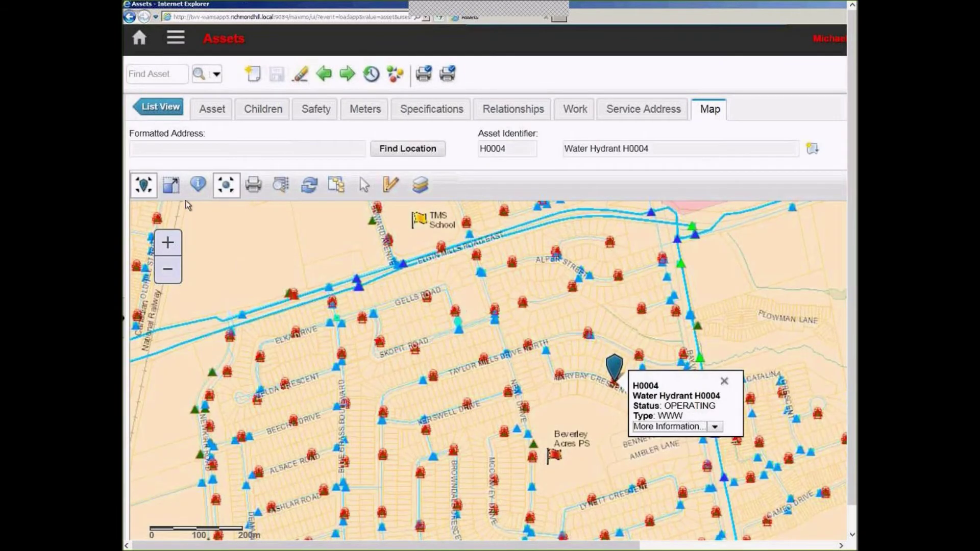
# Expand the map to full size, close the hydrant's information pop-up and return the map to its initial location
pyautogui.click(170, 193)
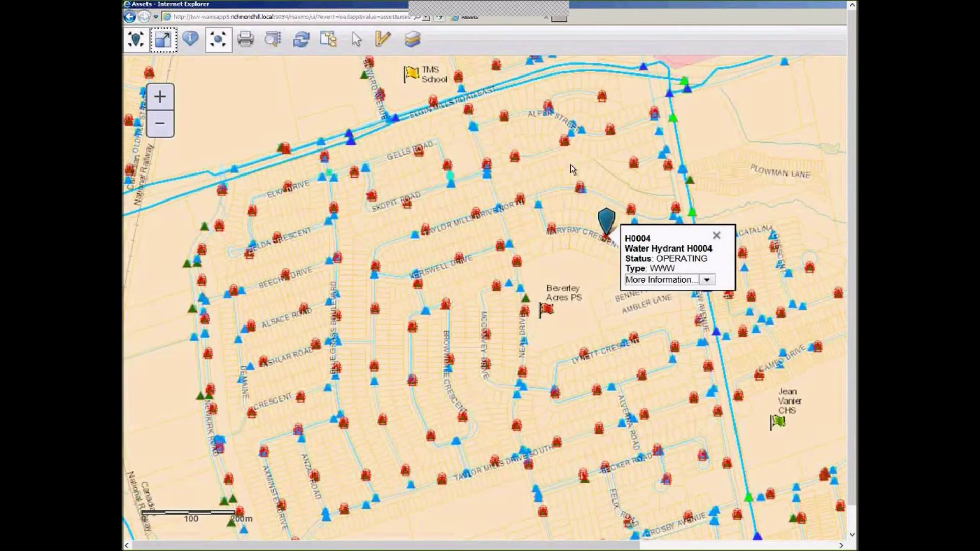
pyautogui.click(717, 238)
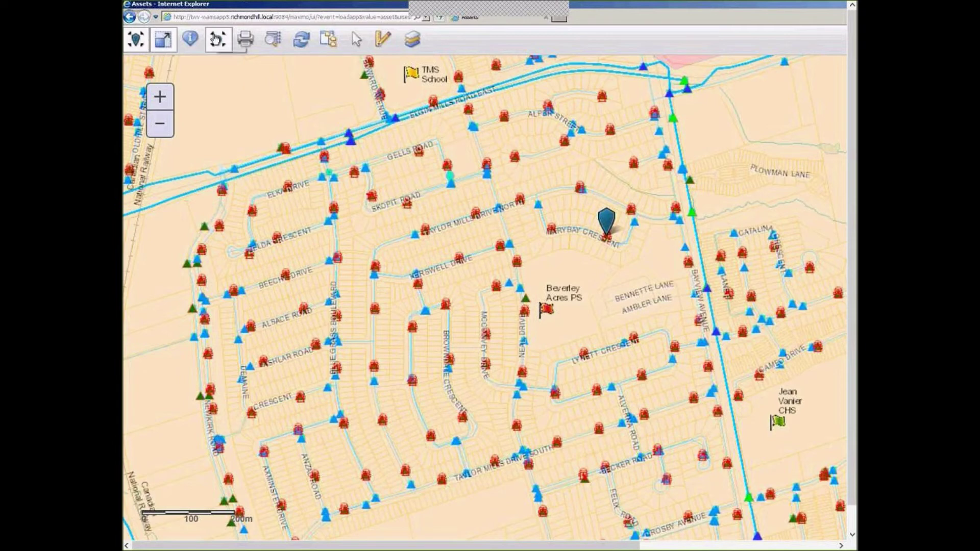
pyautogui.click(218, 43)
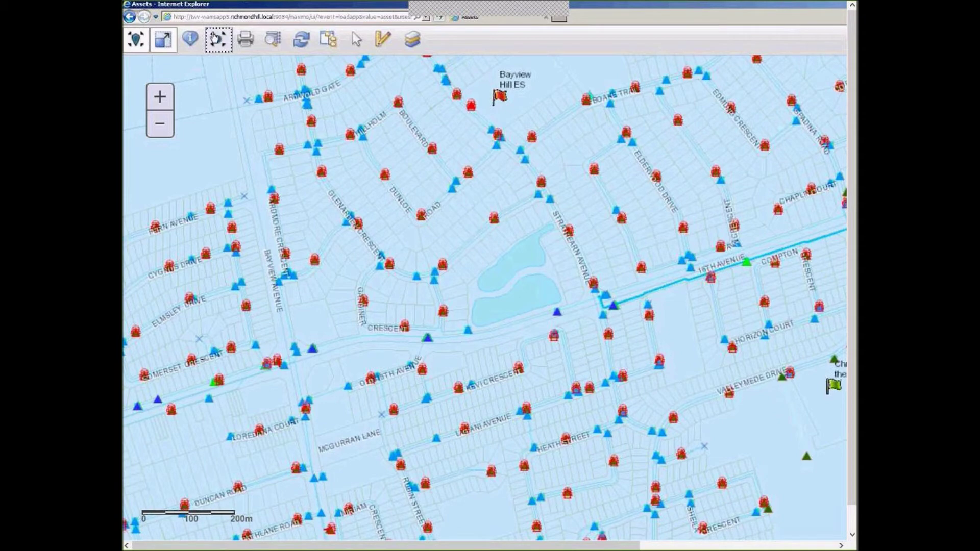
pyautogui.moveTo(208, 73); pyautogui.dragTo(295, 110)
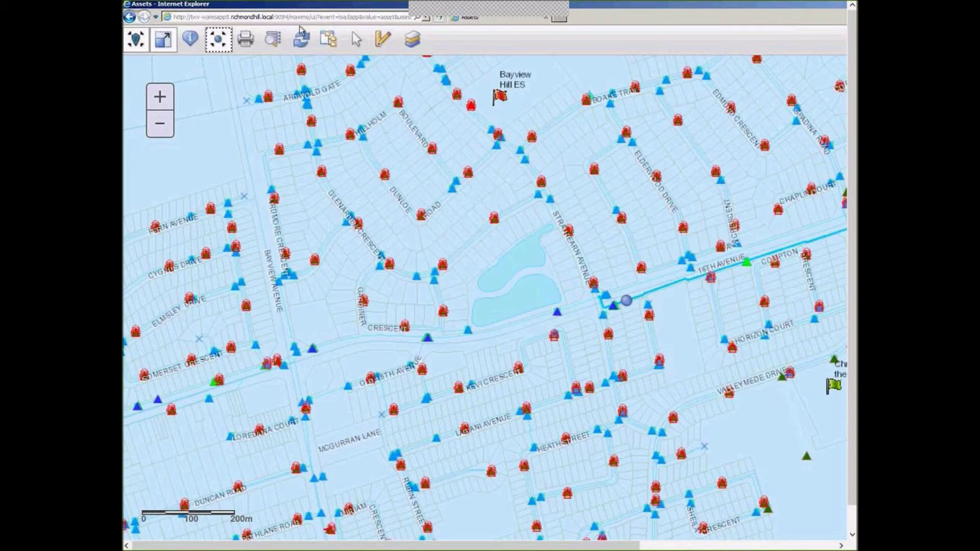
# Review the layers available in the map query tool, refreshing the map before closing the query
pyautogui.click(269, 44)
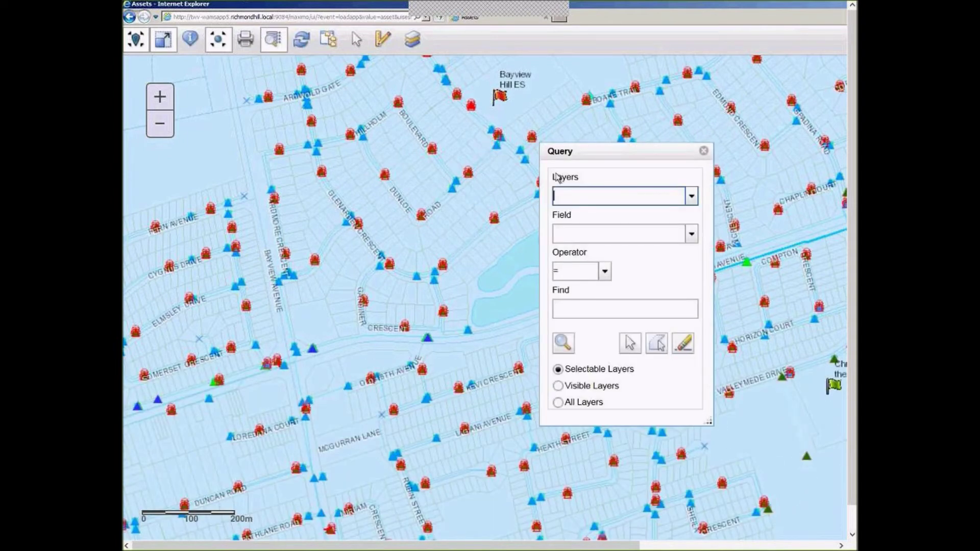
pyautogui.click(691, 197)
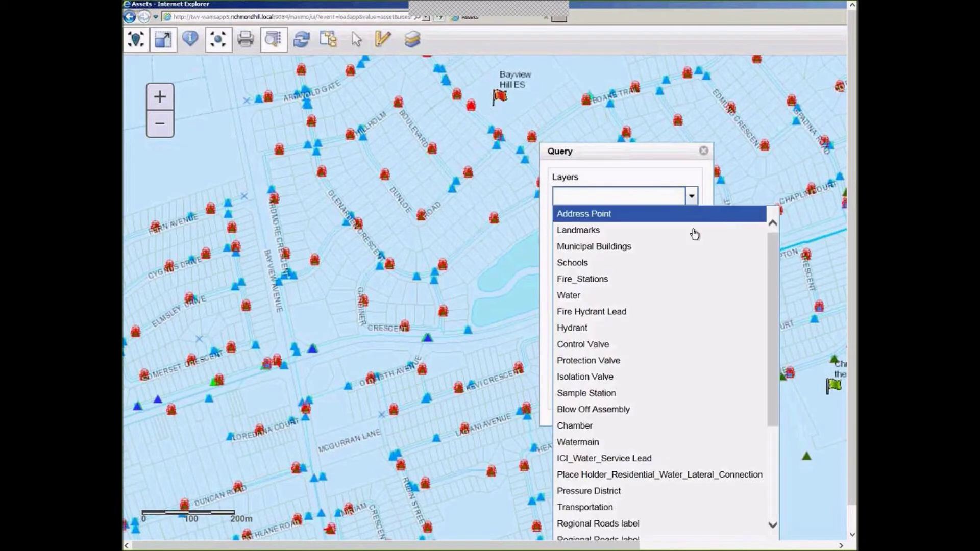
pyautogui.click(736, 185)
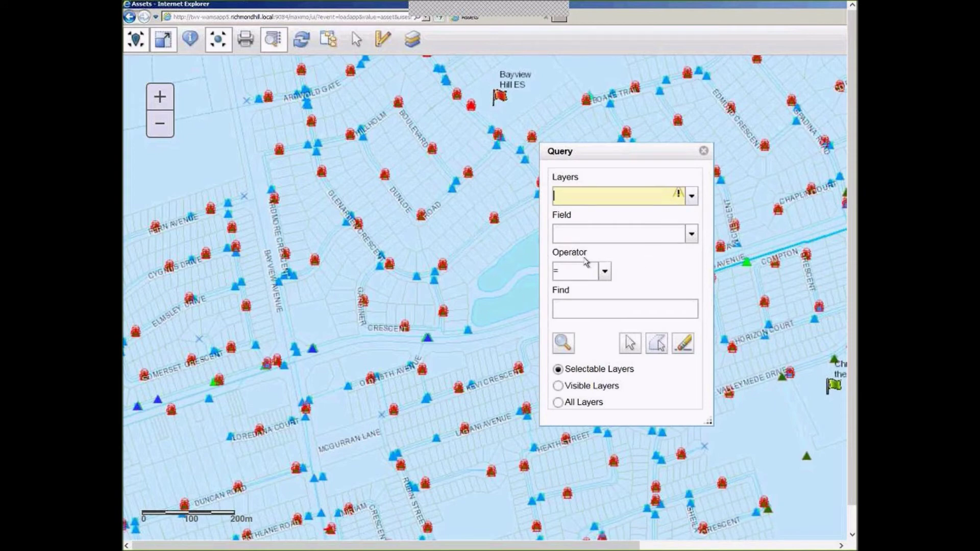
pyautogui.click(301, 40)
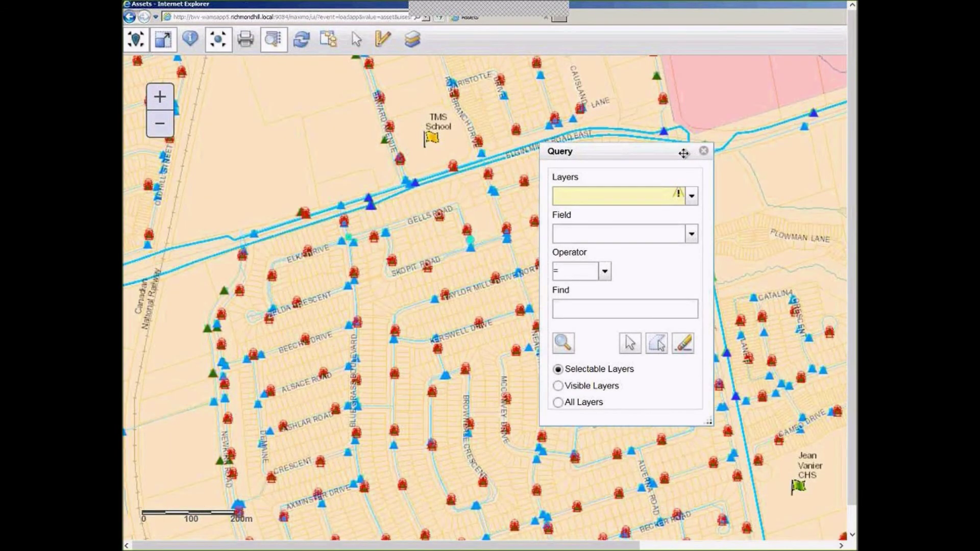
pyautogui.moveTo(674, 153); pyautogui.dragTo(404, 134)
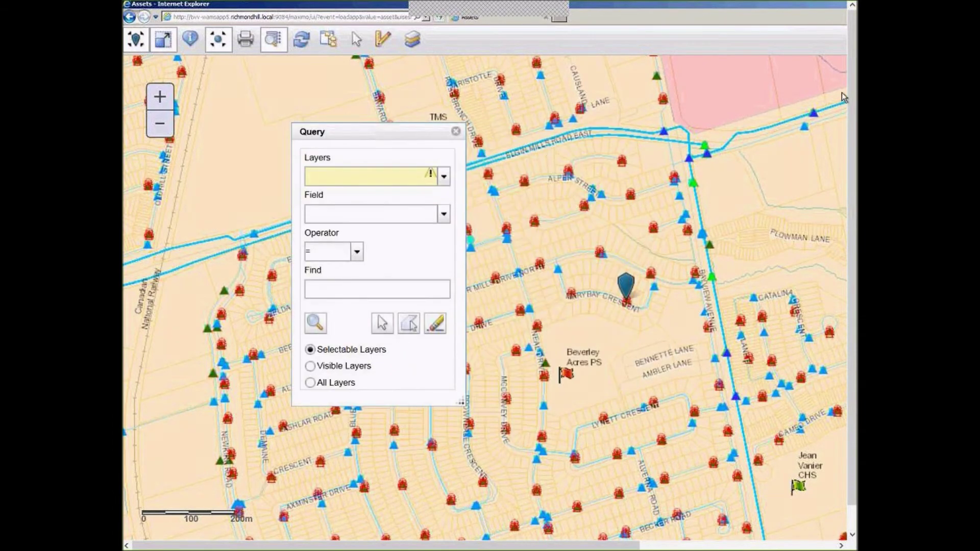
pyautogui.click(456, 131)
# Open the map results window and clear the existing results
pyautogui.click(336, 45)
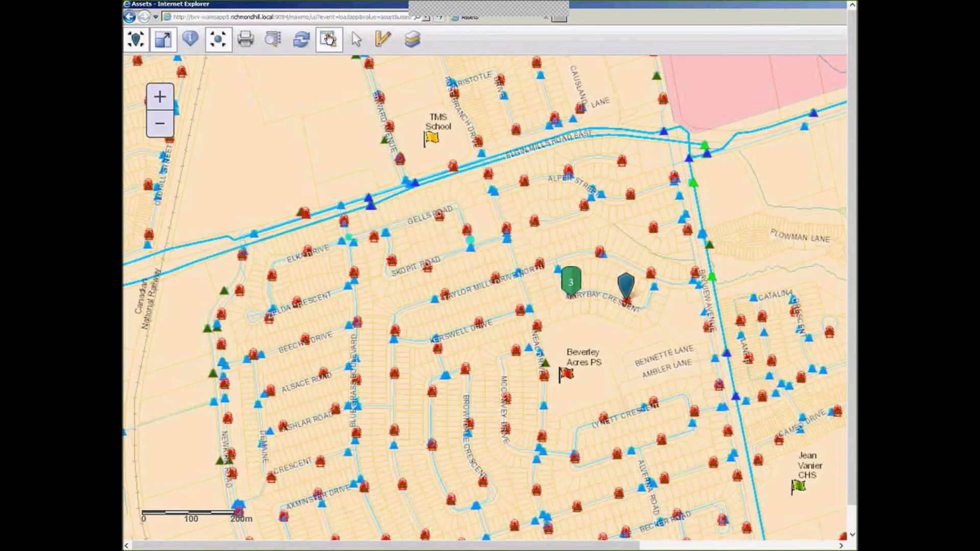
pyautogui.click(697, 546)
pyautogui.moveTo(732, 331); pyautogui.dragTo(296, 332)
pyautogui.click(179, 363)
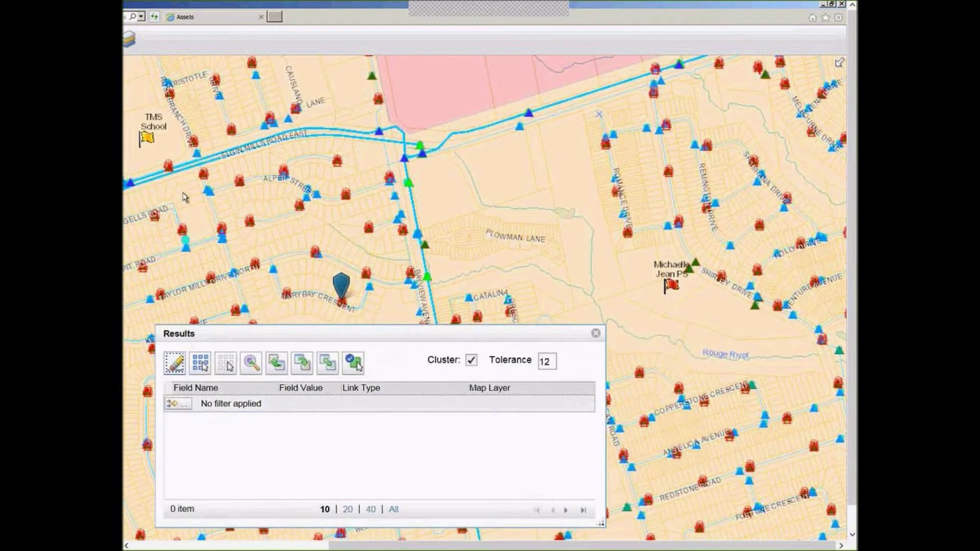
pyautogui.click(225, 547)
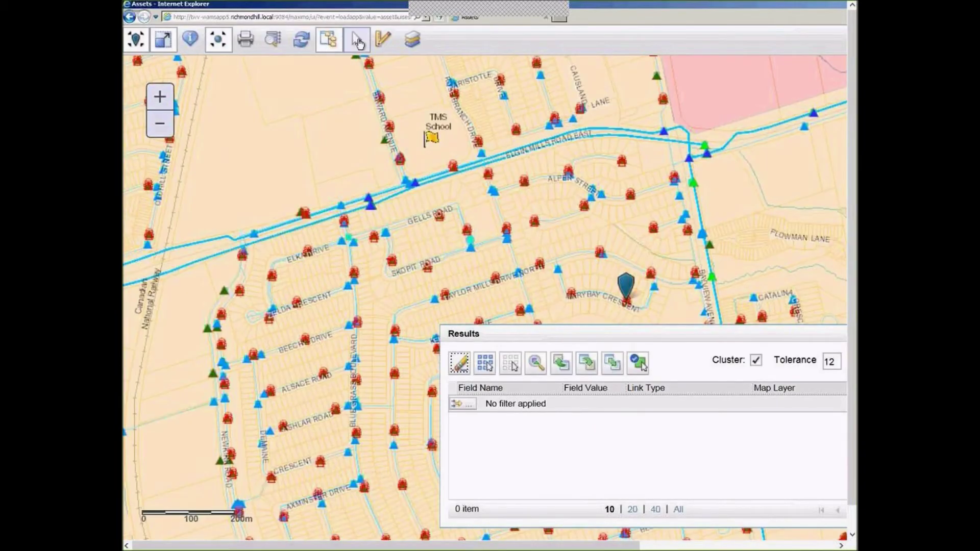
# Select the map features contained in a four-sided area around Elgin Mills Road East north of Elka Drive, and close the selection tool
pyautogui.click(359, 41)
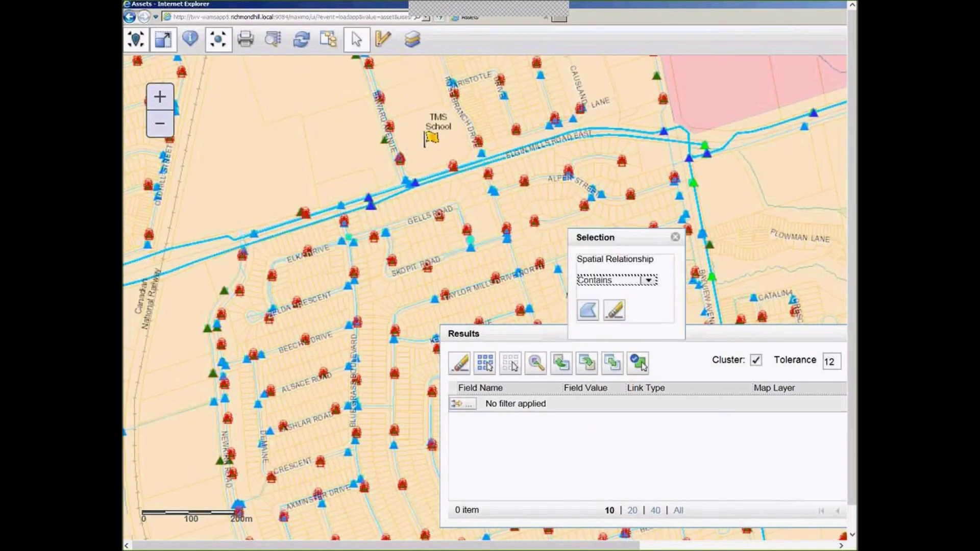
pyautogui.click(587, 310)
pyautogui.click(263, 190)
pyautogui.click(280, 243)
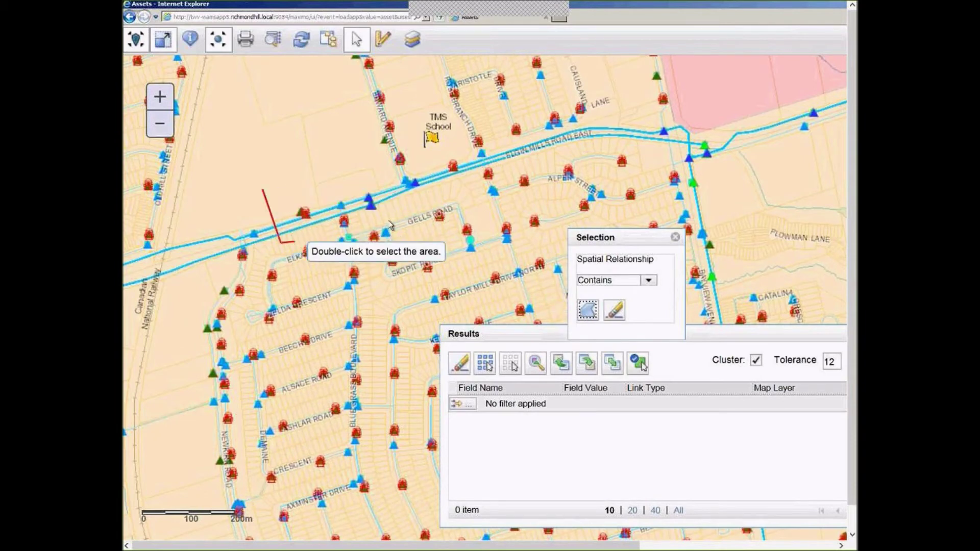
pyautogui.click(441, 209)
pyautogui.doubleClick(441, 152)
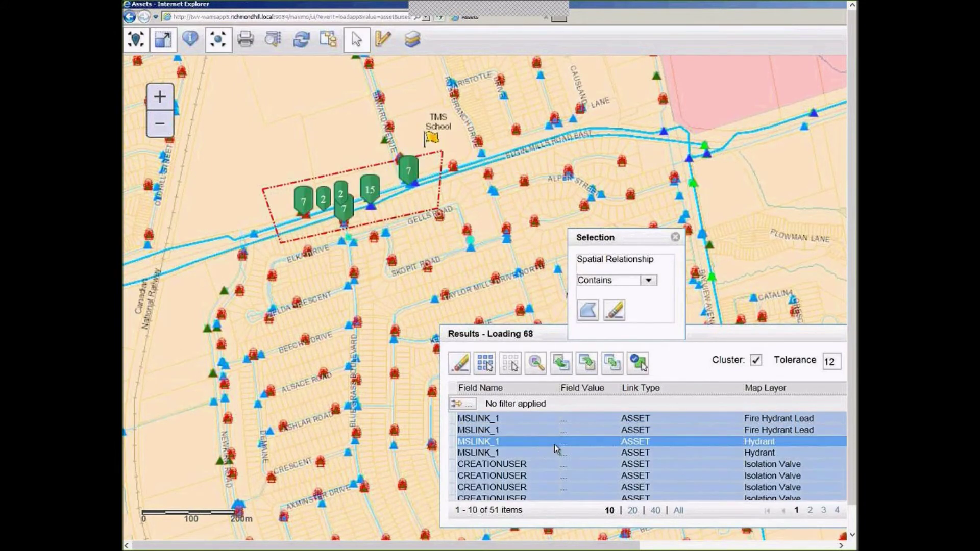
pyautogui.click(675, 238)
# Deselect all results, mark only the two Hydrant results on the map, and close the results window
pyautogui.moveTo(711, 349); pyautogui.dragTo(515, 258)
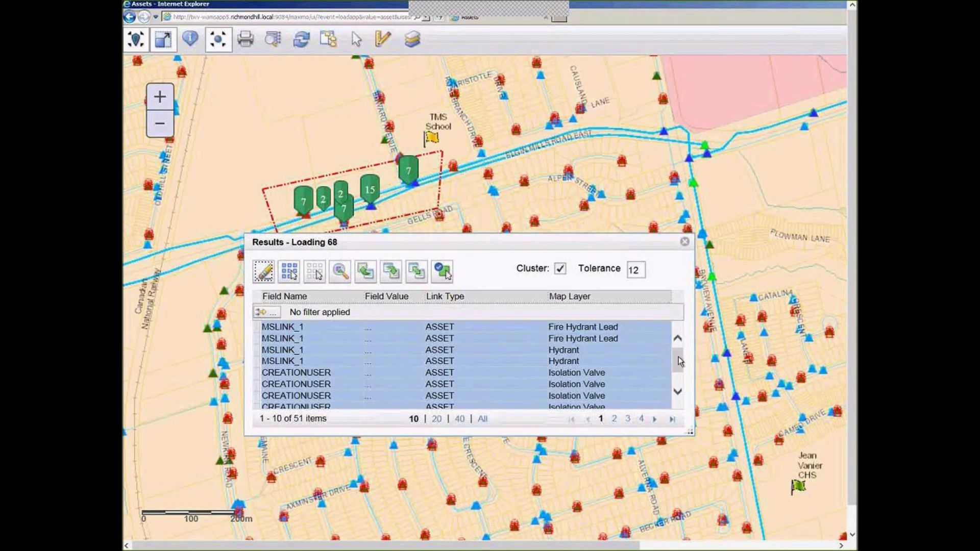
pyautogui.moveTo(679, 363); pyautogui.dragTo(683, 377)
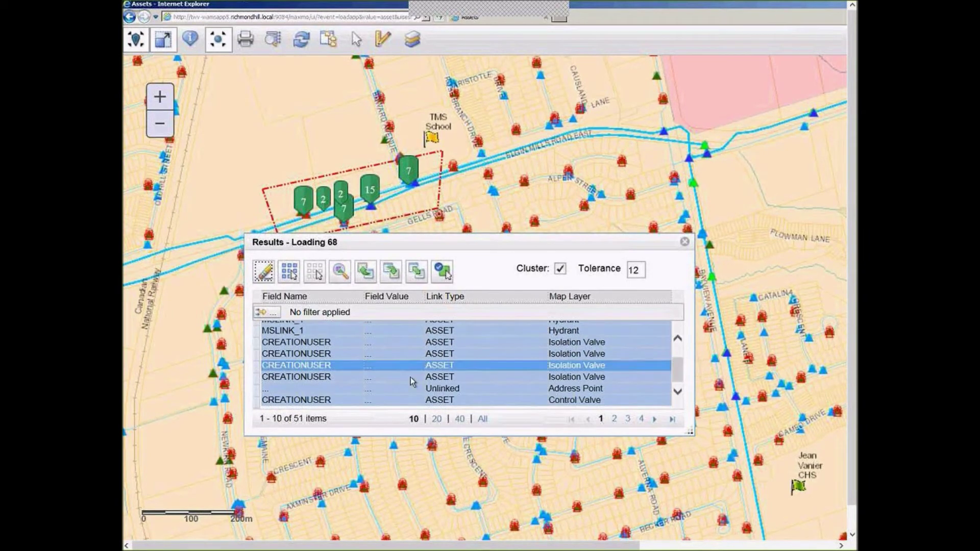
pyautogui.click(315, 273)
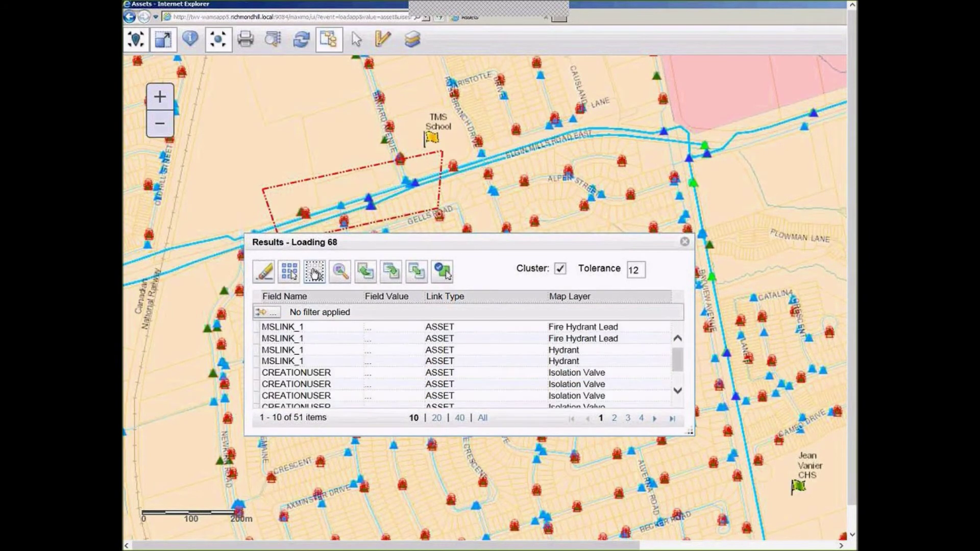
pyautogui.click(293, 351)
pyautogui.keyDown('ctrl'); pyautogui.click(292, 361); pyautogui.keyUp('ctrl')
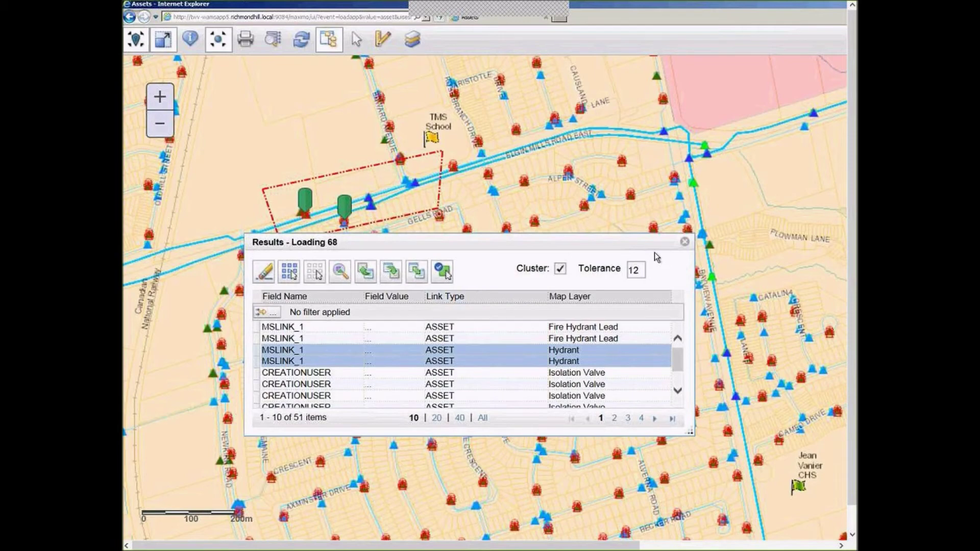
pyautogui.click(684, 242)
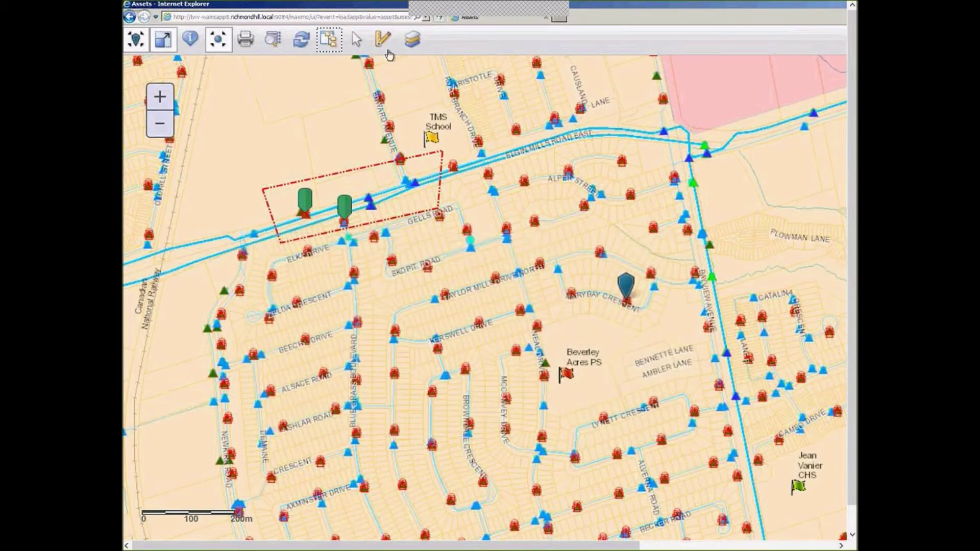
# Add the sketch text "big pothole" to the map inside the selected area and close the sketch tool
pyautogui.click(385, 47)
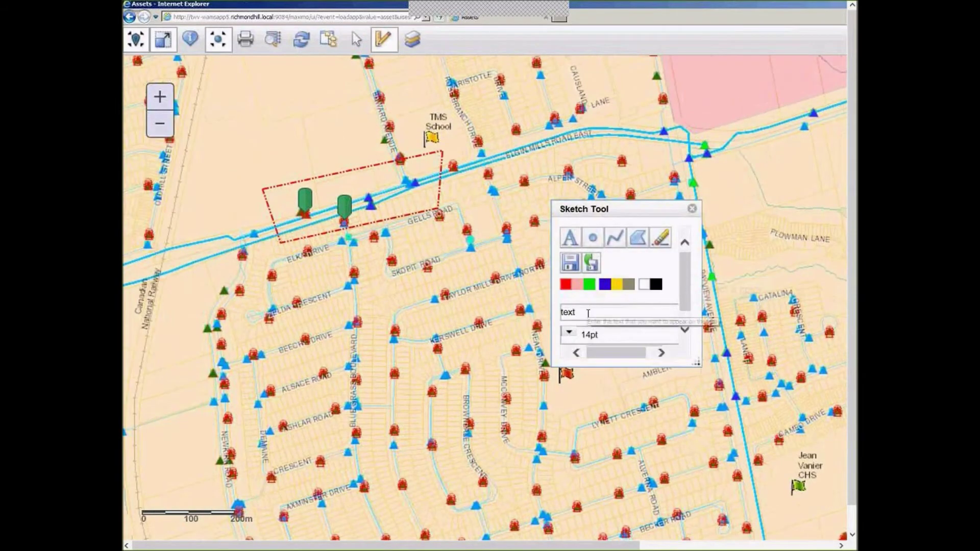
pyautogui.click(588, 314)
pyautogui.press('BackSpace')
pyautogui.press('BackSpace')
pyautogui.press('BackSpace')
pyautogui.press('BackSpace')
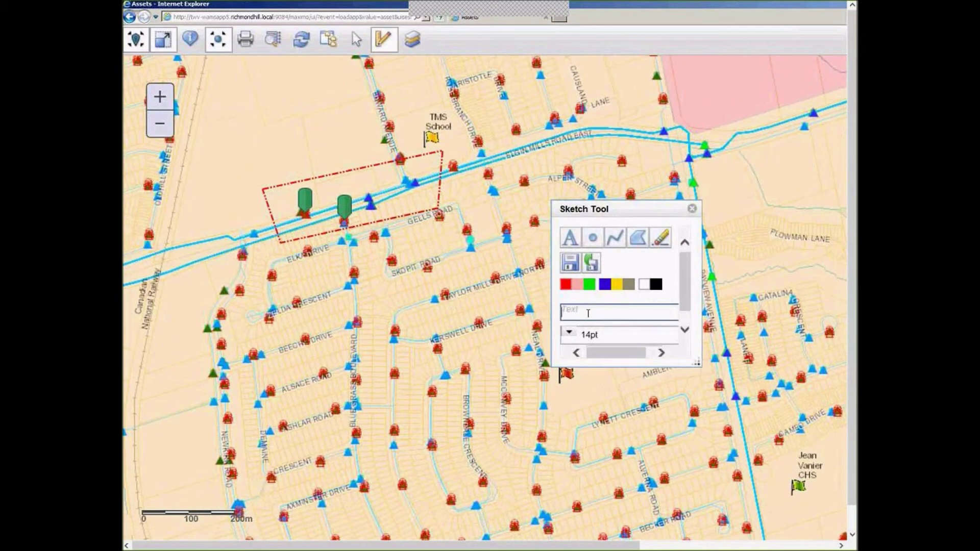
pyautogui.write('big pothole')
pyautogui.click(570, 238)
pyautogui.click(312, 176)
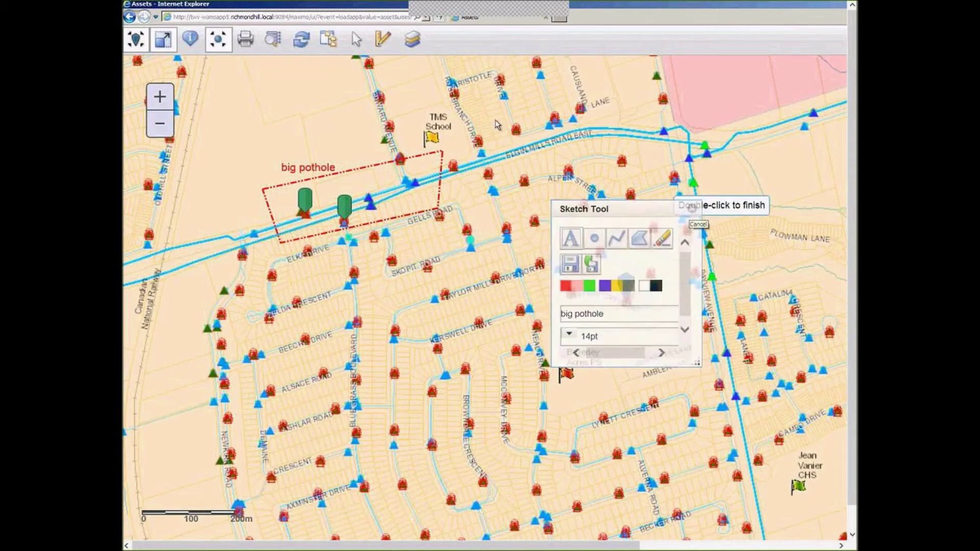
pyautogui.click(692, 210)
# Show the Street Assets, Storm and Recreation layers on the map and expand the Recreation group
pyautogui.click(411, 40)
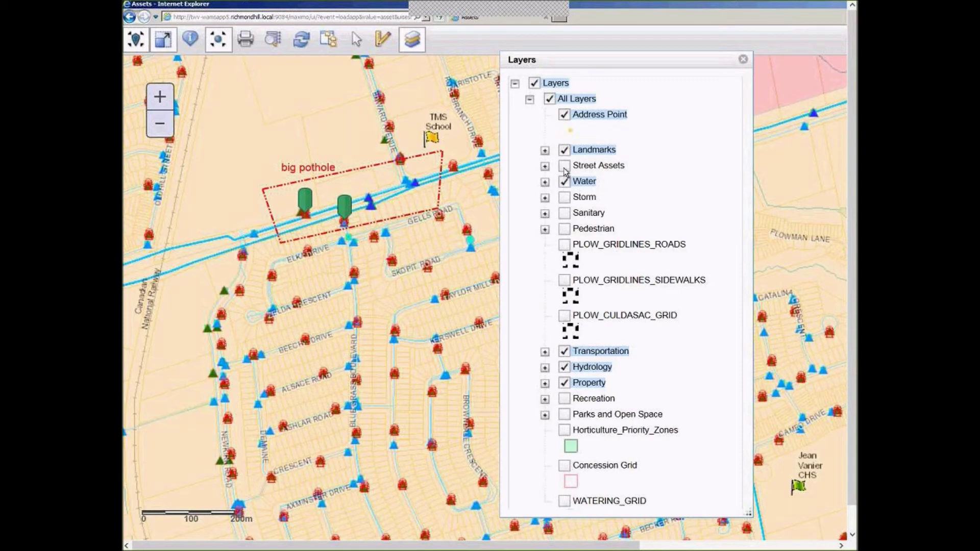
pyautogui.click(564, 166)
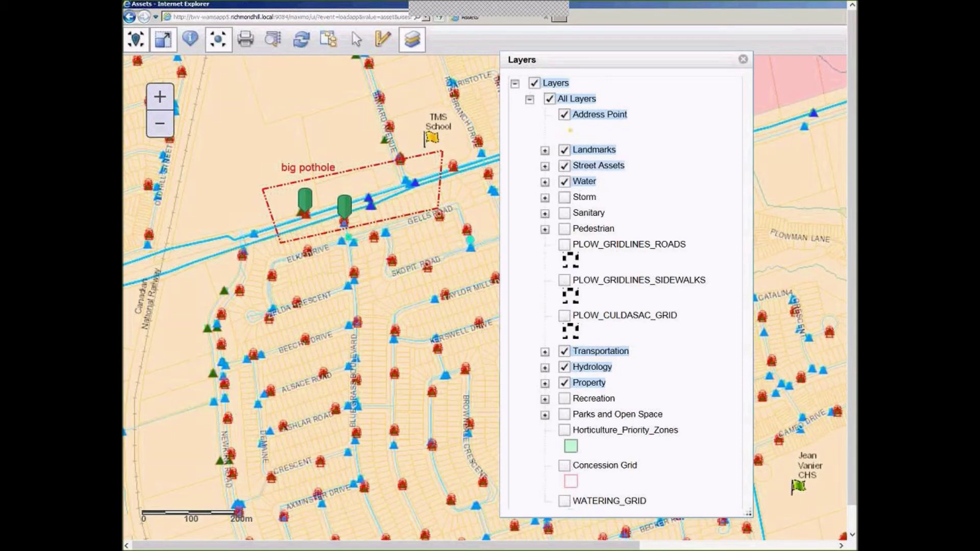
pyautogui.click(563, 197)
pyautogui.click(564, 400)
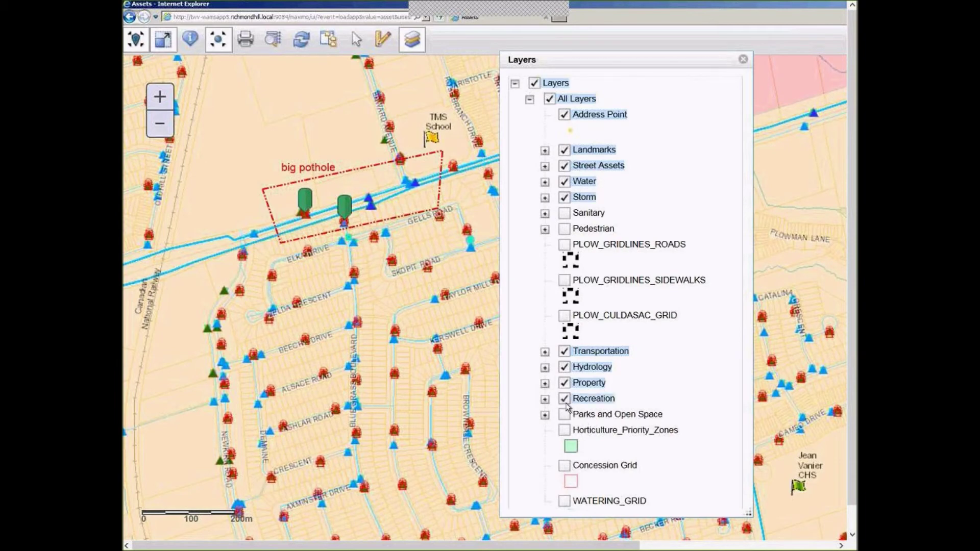
pyautogui.click(545, 400)
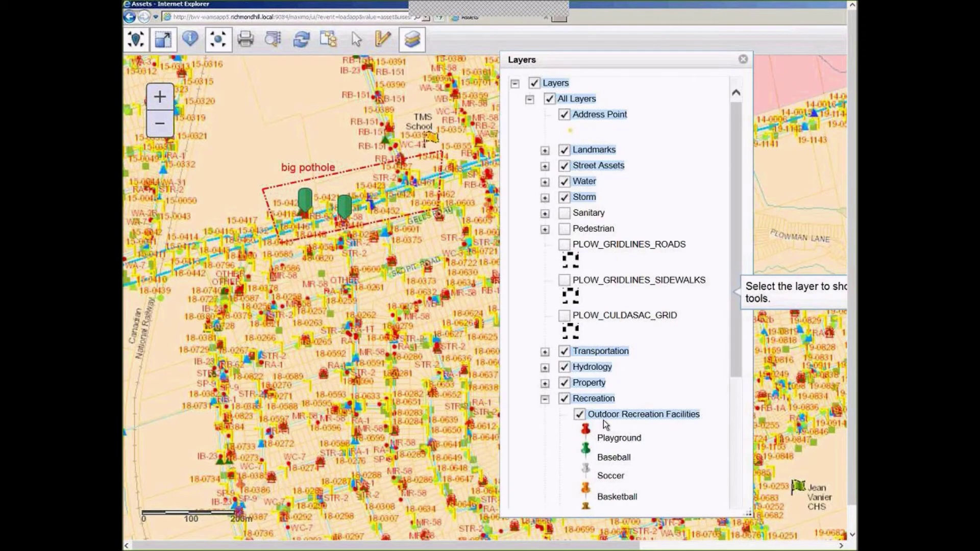
# Hide the Outdoor Recreation Facilities, Transportation, Hydrology, Storm, Water, Property and Recreation layers, and close the layer list
pyautogui.click(579, 415)
pyautogui.click(608, 415)
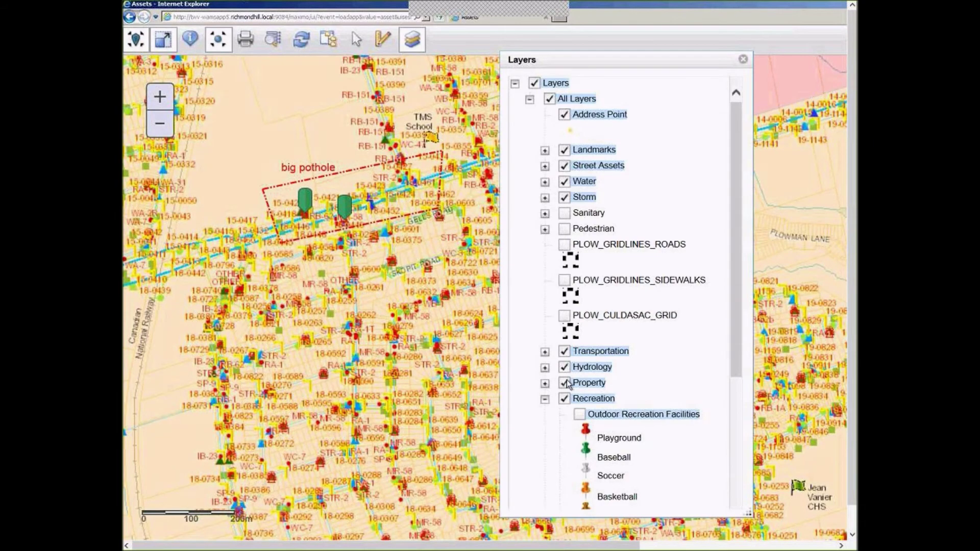
pyautogui.click(563, 367)
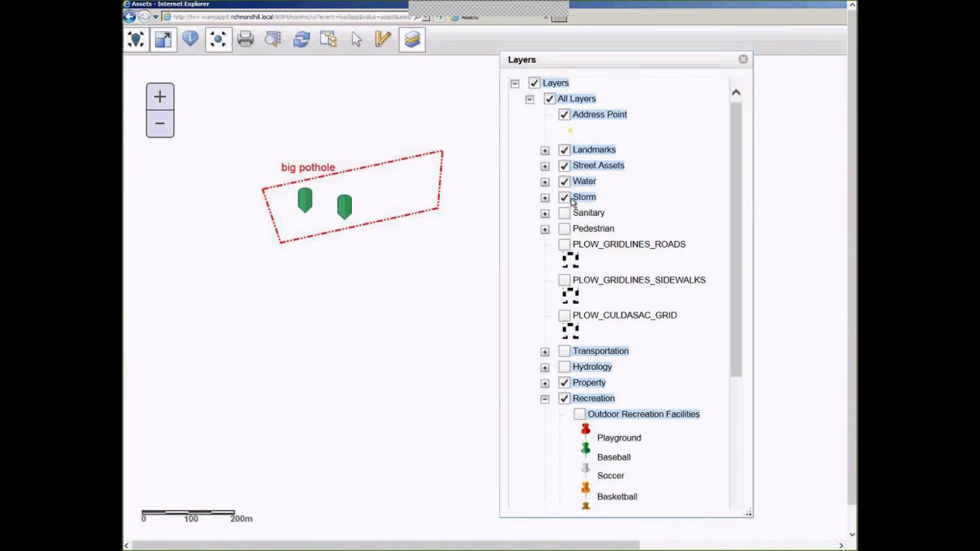
pyautogui.click(564, 198)
pyautogui.click(565, 182)
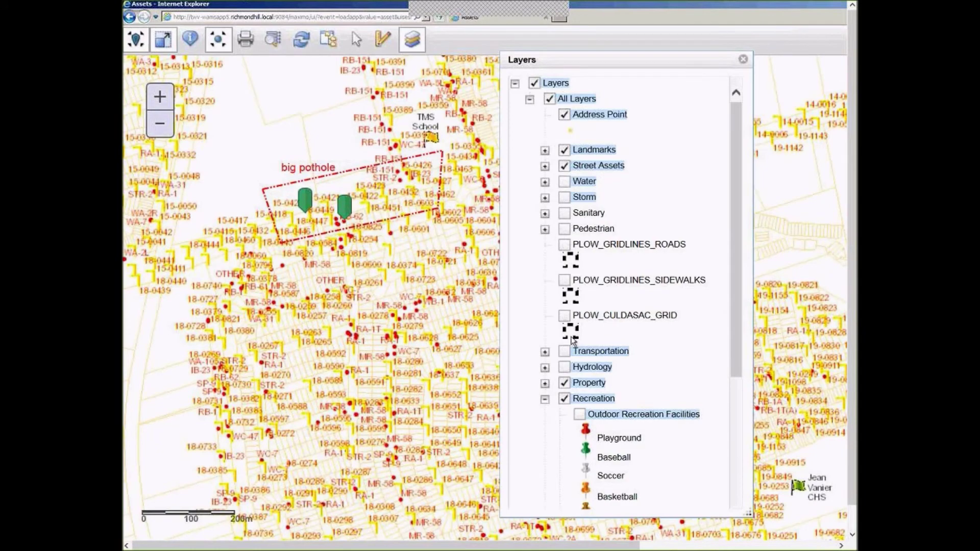
pyautogui.click(564, 383)
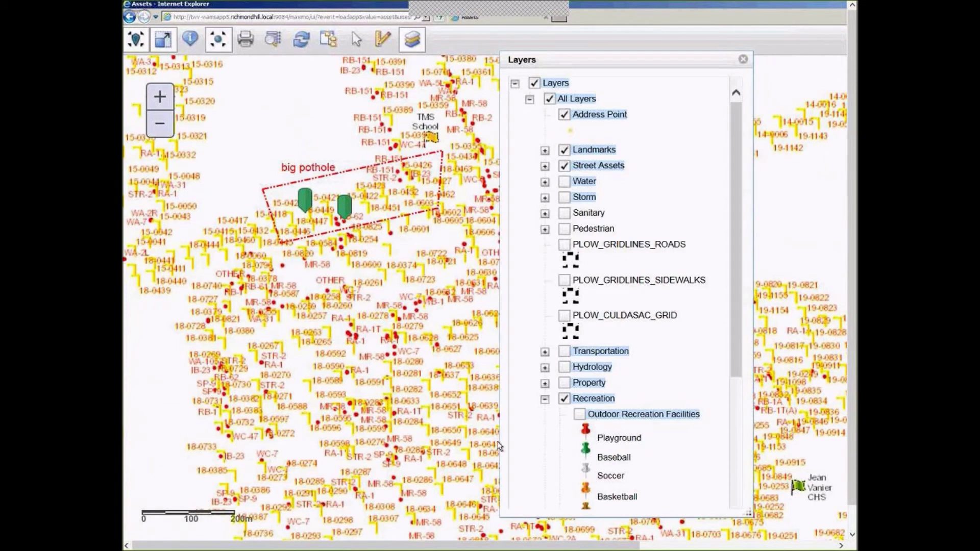
pyautogui.click(565, 400)
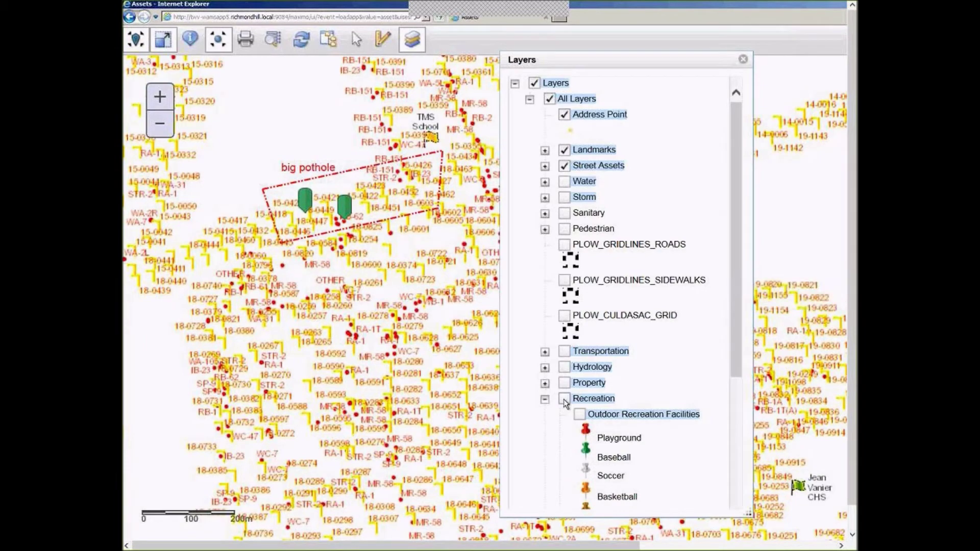
pyautogui.click(744, 61)
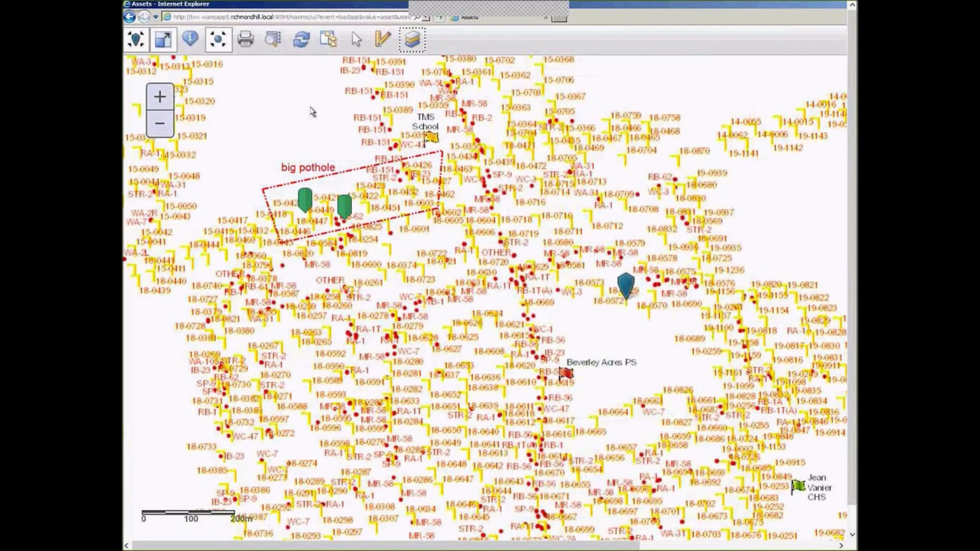
# Leave the full-size map for the asset list and search the descriptions for "richmond green"
pyautogui.click(163, 43)
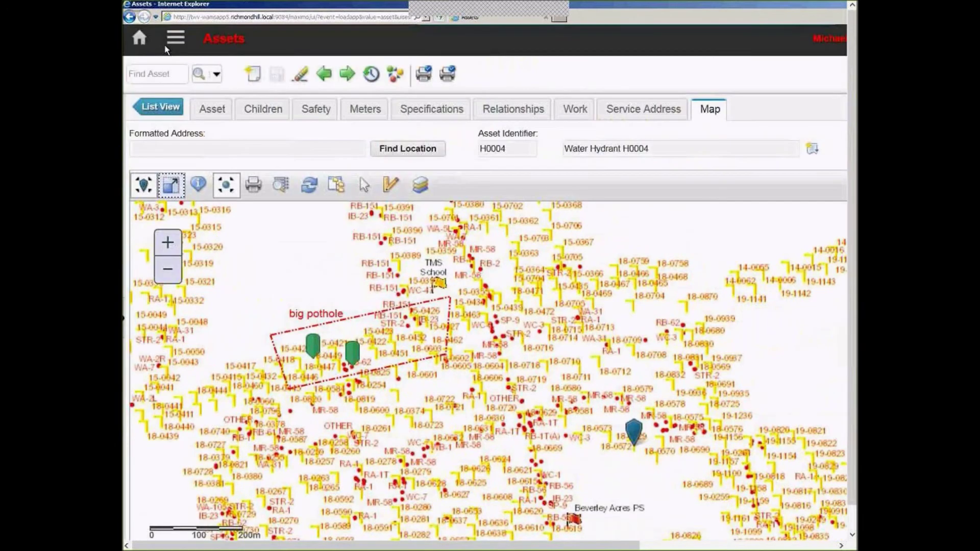
pyautogui.click(172, 106)
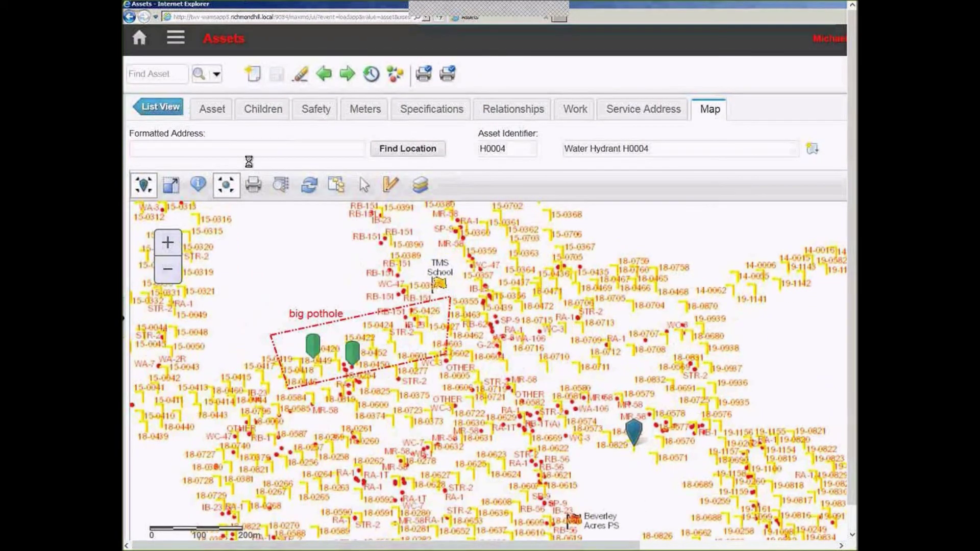
pyautogui.press('Tab')
pyautogui.press('Delete')
pyautogui.press('Tab')
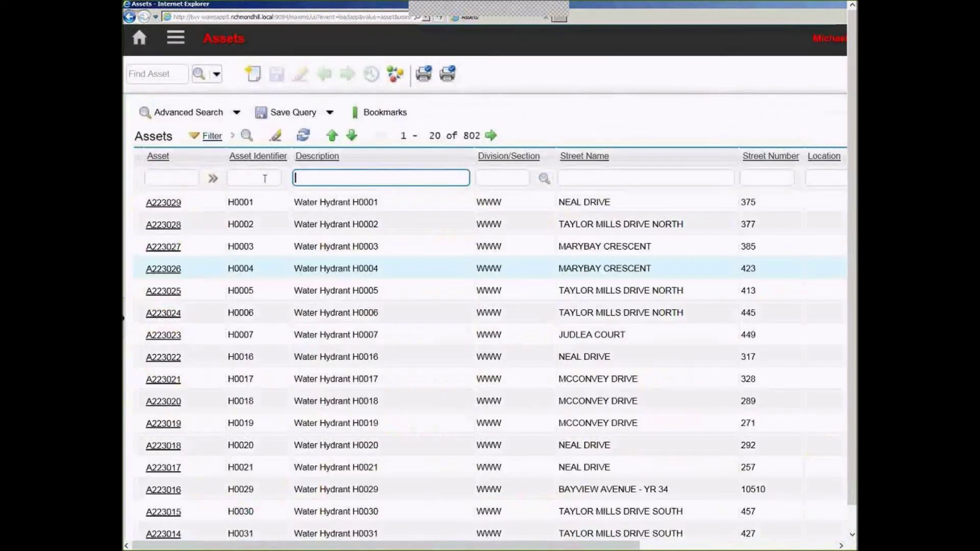
pyautogui.write('richmond green')
pyautogui.press('Return')
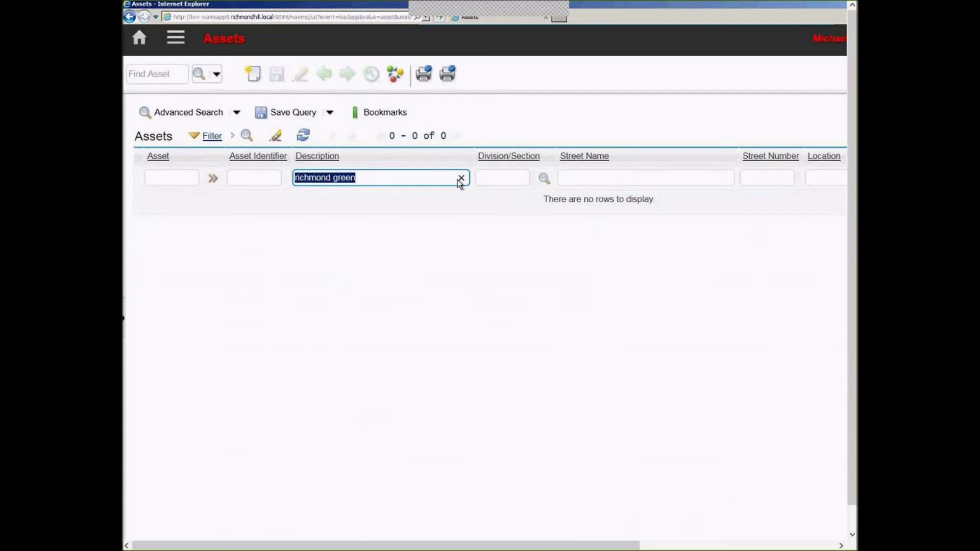
# Set the asset list's Division/Section filter to the PARKS value
pyautogui.click(482, 179)
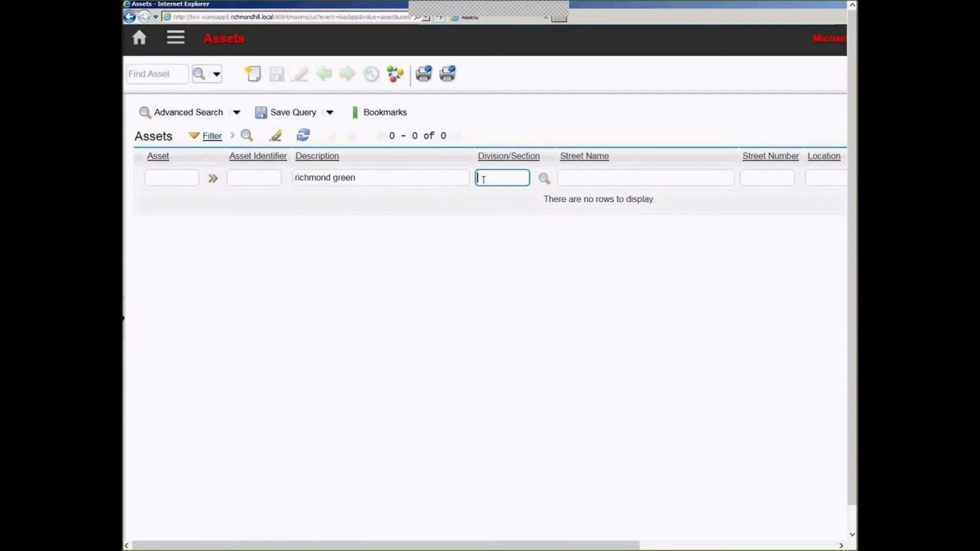
pyautogui.write('parks')
pyautogui.click(543, 178)
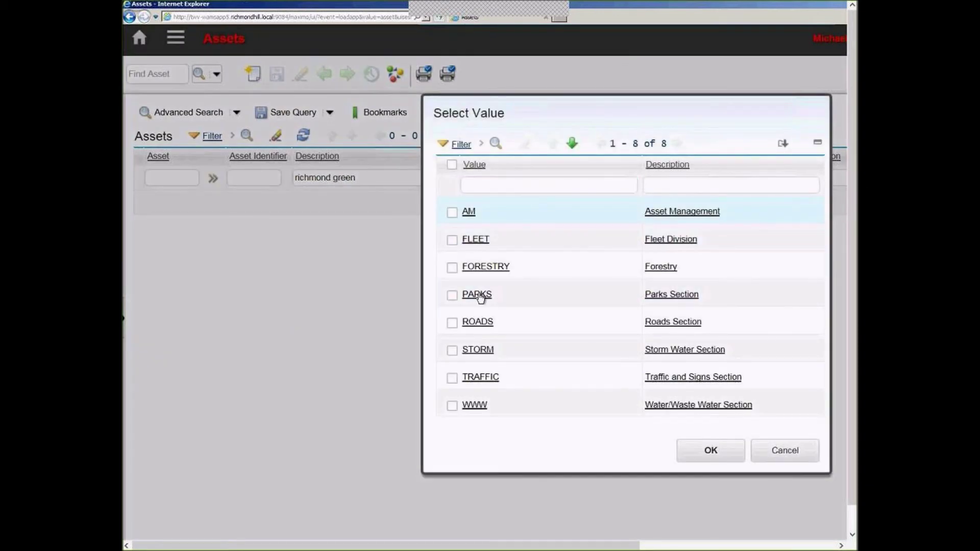
pyautogui.click(483, 294)
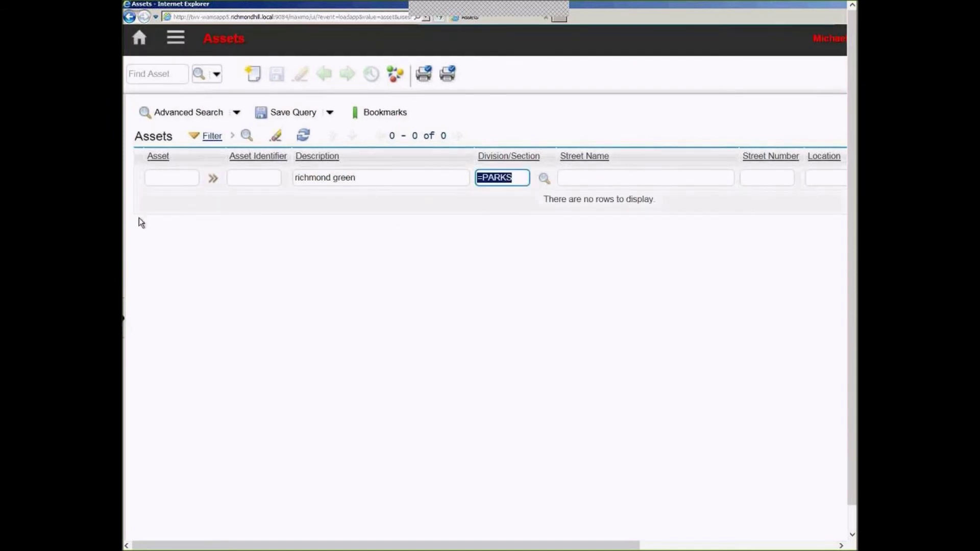
# Clear the whole where clause of the asset query and run the search without conditions
pyautogui.click(237, 113)
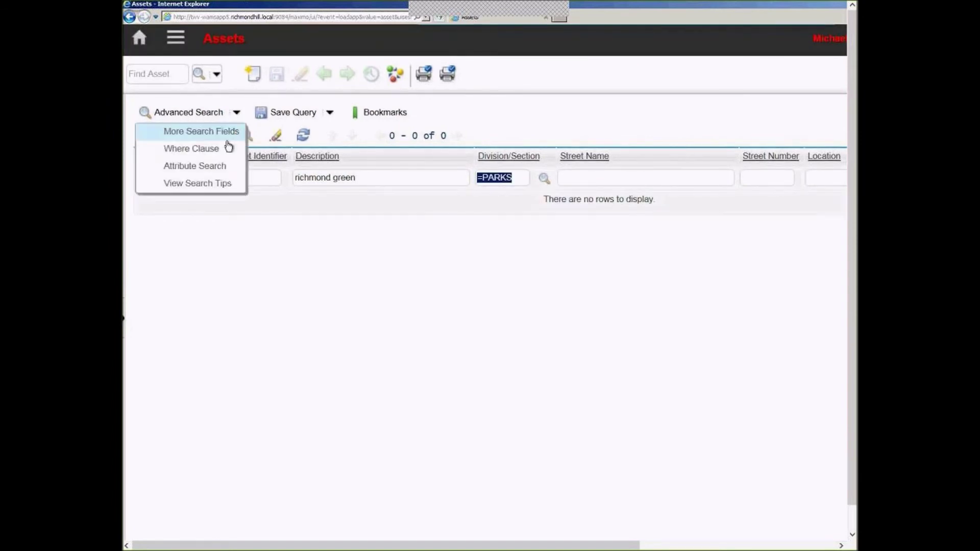
pyautogui.click(213, 151)
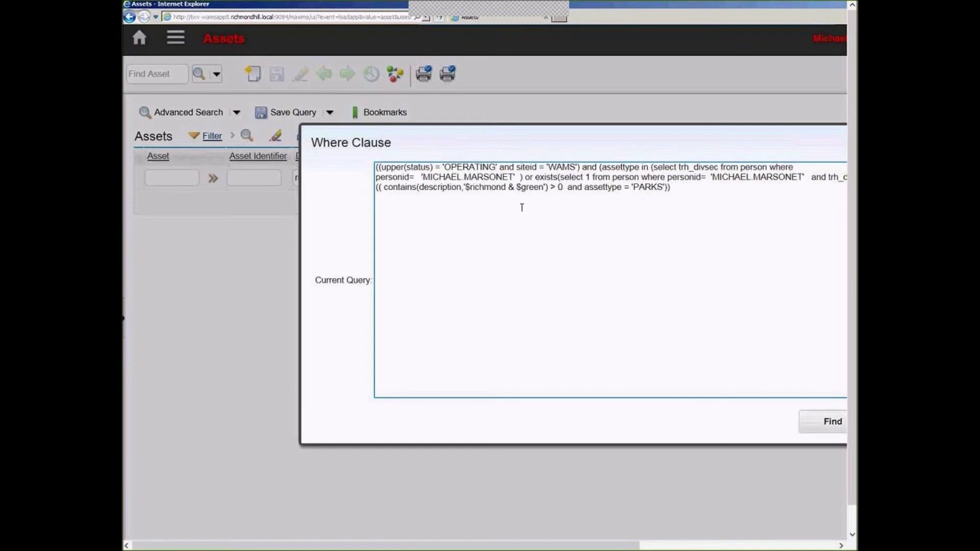
pyautogui.hotkey('ctrl', 'a')
pyautogui.press('Delete')
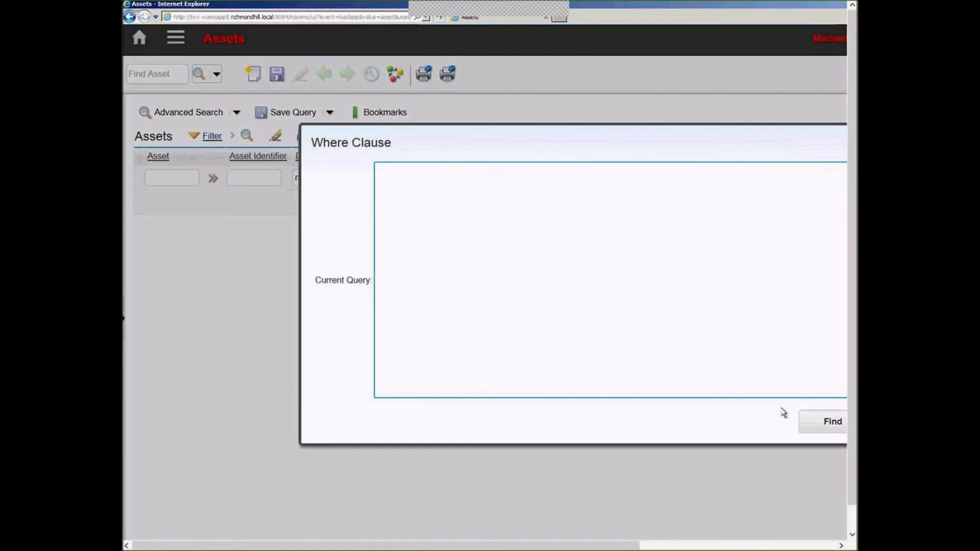
pyautogui.click(825, 421)
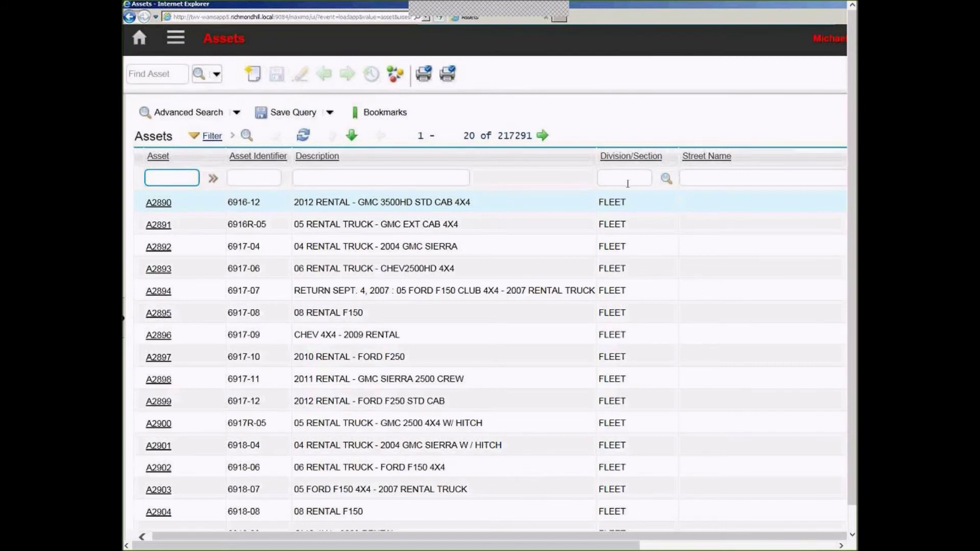
# Enter "parks" as the Division/Section filter and "richmond gree" as the Description filter of the asset list
pyautogui.click(627, 182)
pyautogui.write('parks')
pyautogui.hotkey('shift', 'Tab')
pyautogui.write('richmond gree')
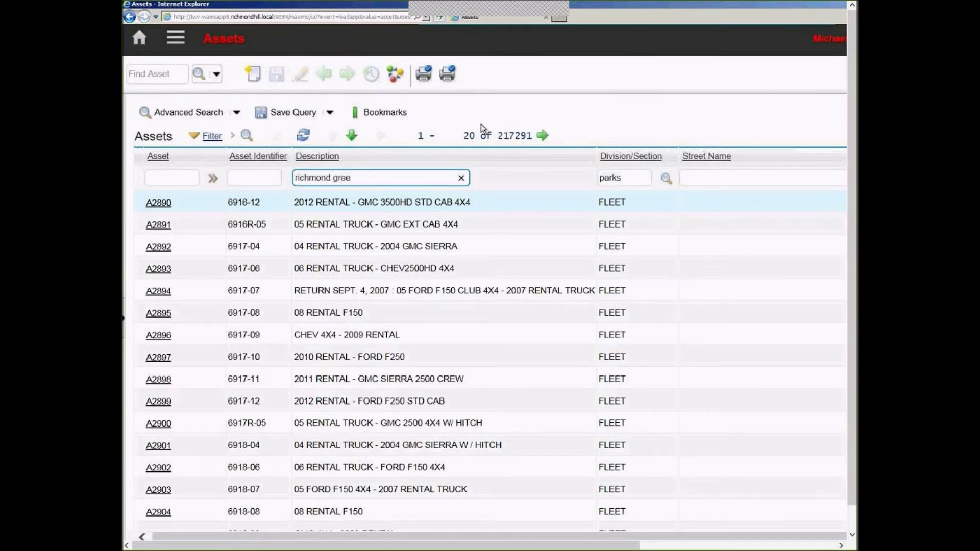
# Switch to the Locations application and search the location descriptions for "richmond green"
pyautogui.click(179, 40)
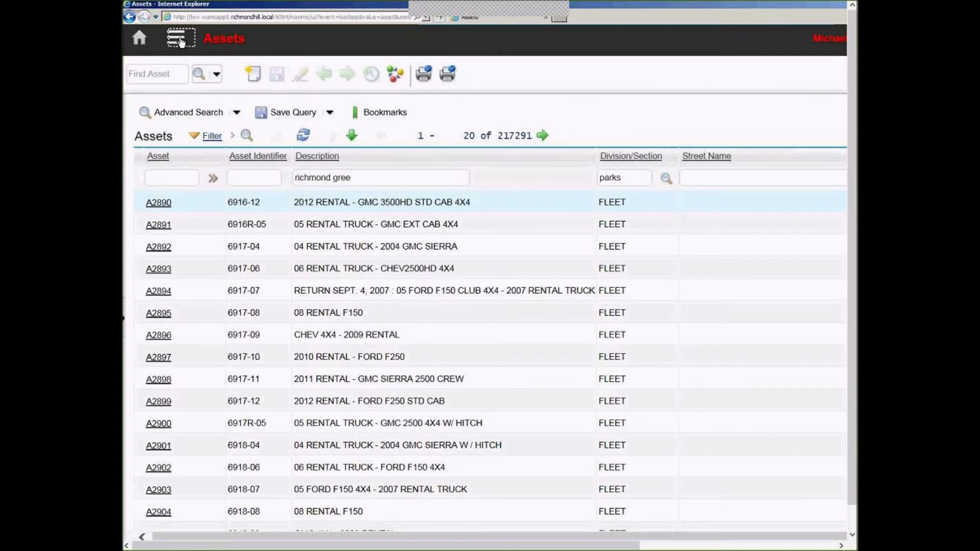
pyautogui.click(182, 46)
pyautogui.click(181, 46)
pyautogui.moveTo(247, 127)
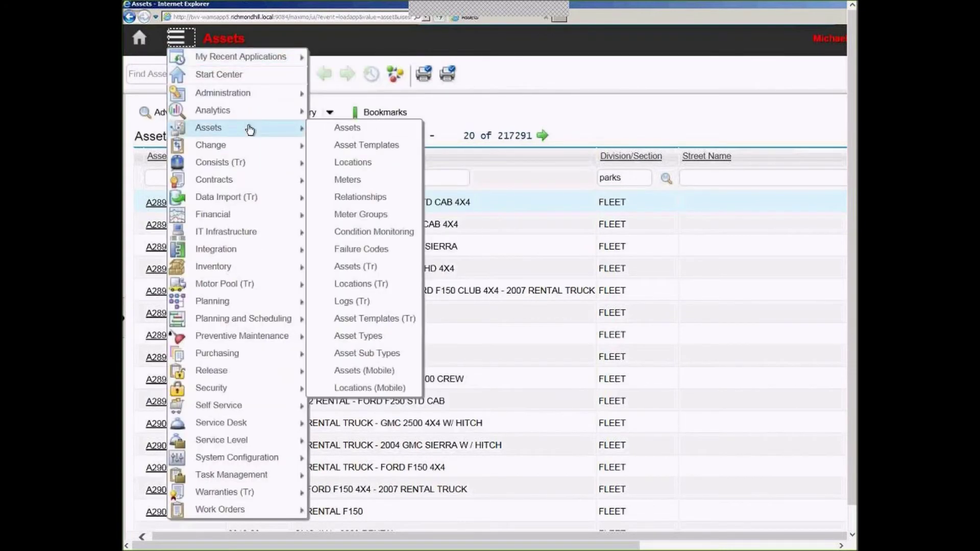
pyautogui.click(345, 163)
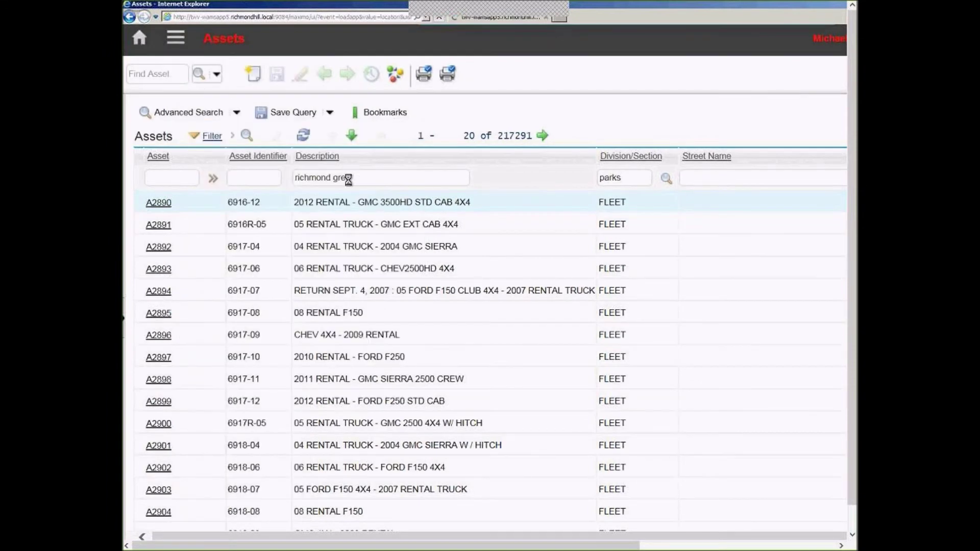
pyautogui.click(348, 178)
pyautogui.write('richmond green')
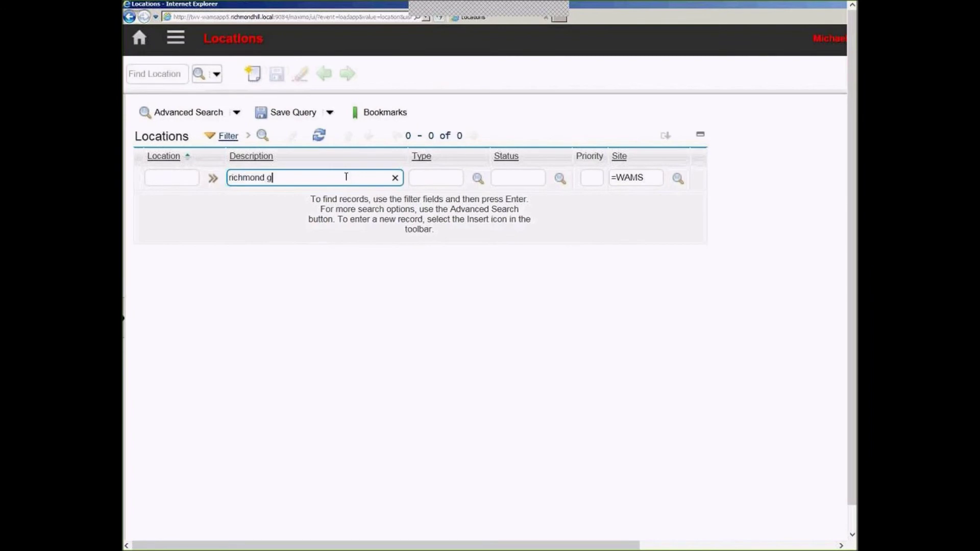
pyautogui.press('Tab')
pyautogui.press('Tab')
pyautogui.press('Tab')
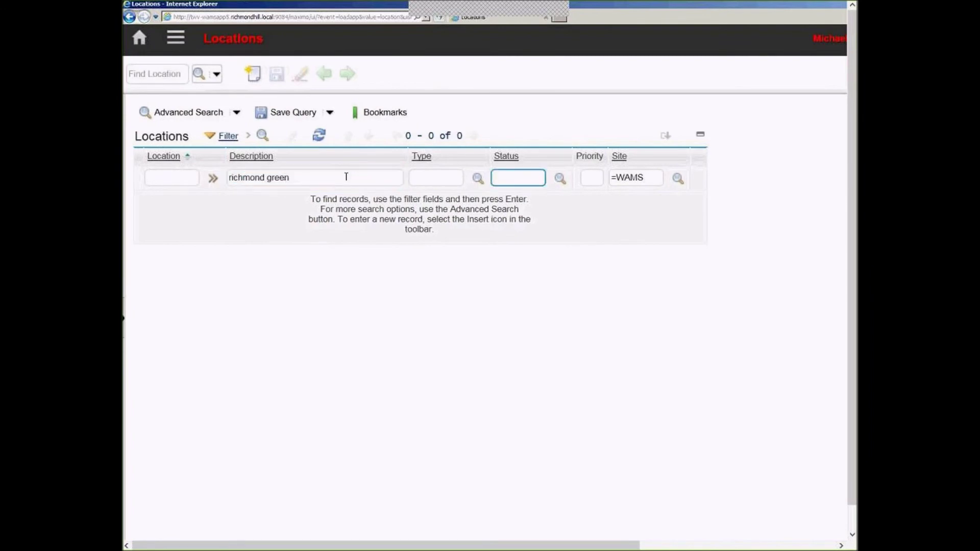
pyautogui.press('Return')
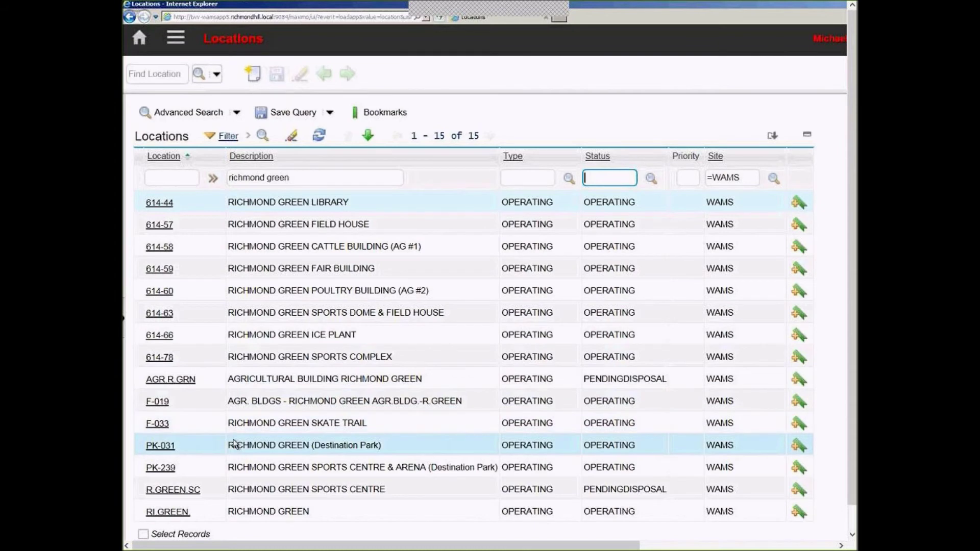
# Open the location record PK-031, RICHMOND GREEN (Destination Park), and view its specifications
pyautogui.click(163, 447)
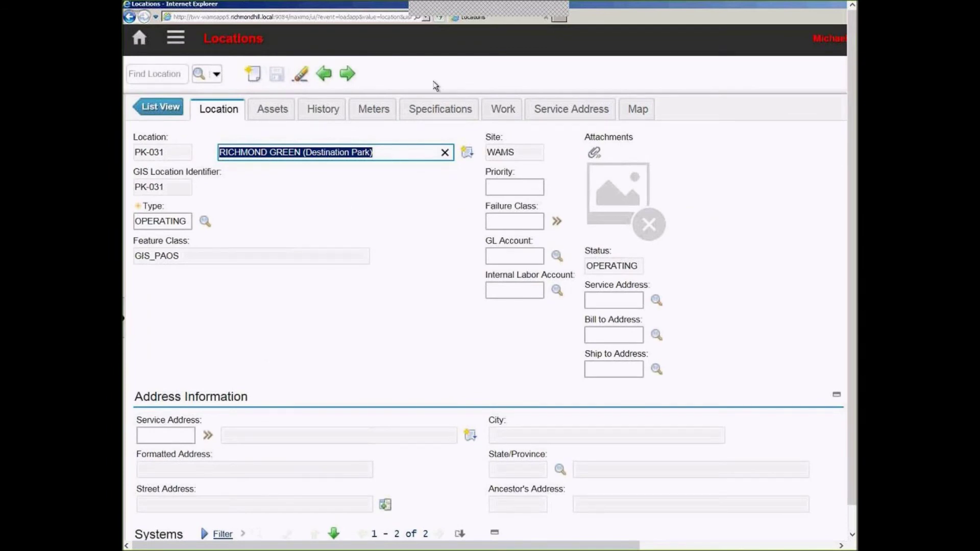
pyautogui.click(434, 109)
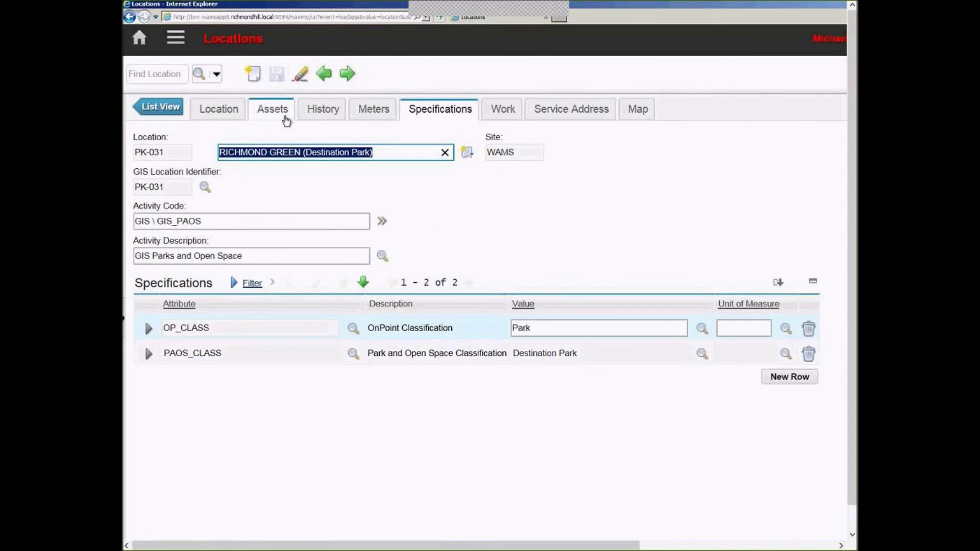
pyautogui.click(284, 113)
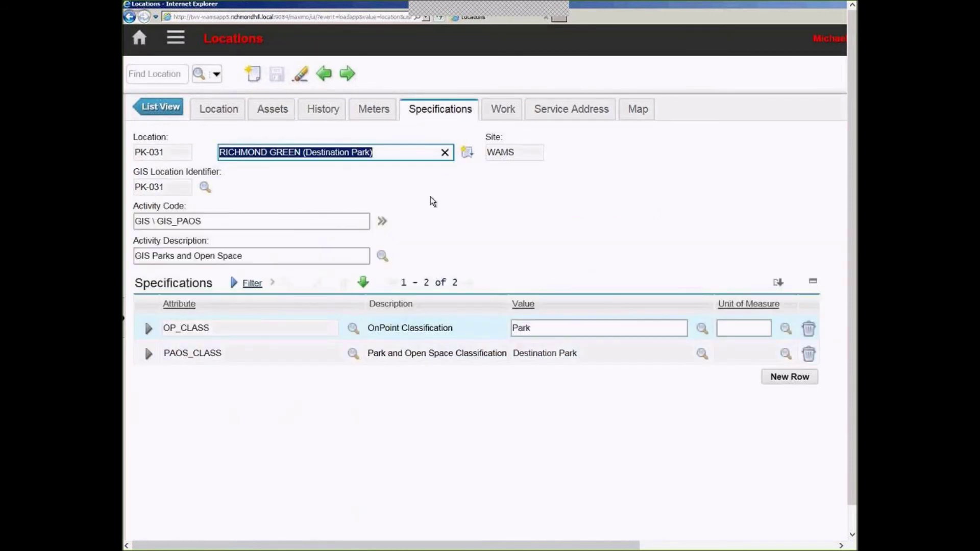
# Return to the main location details of PK-031 and examine its systems, parent and children
pyautogui.click(214, 110)
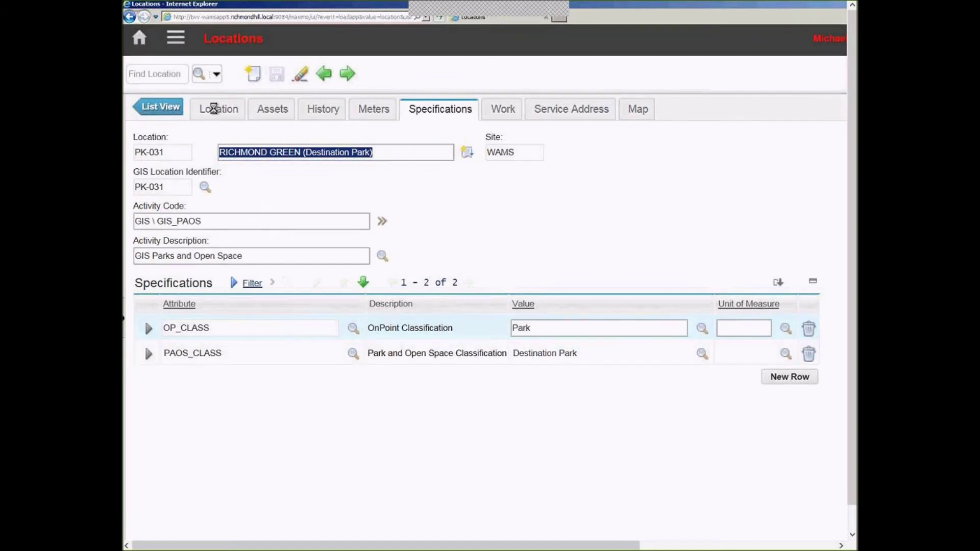
pyautogui.click(832, 363)
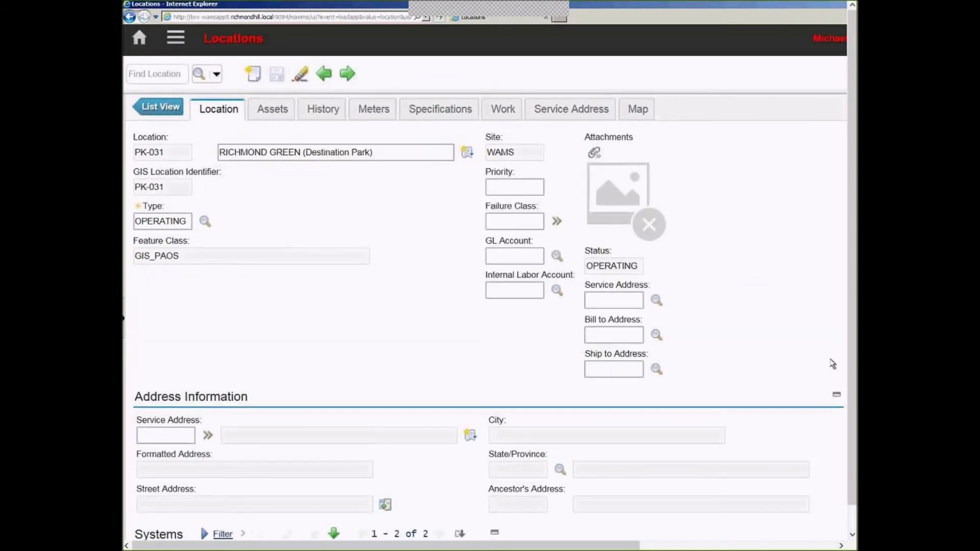
pyautogui.scroll(-8, 832, 364)
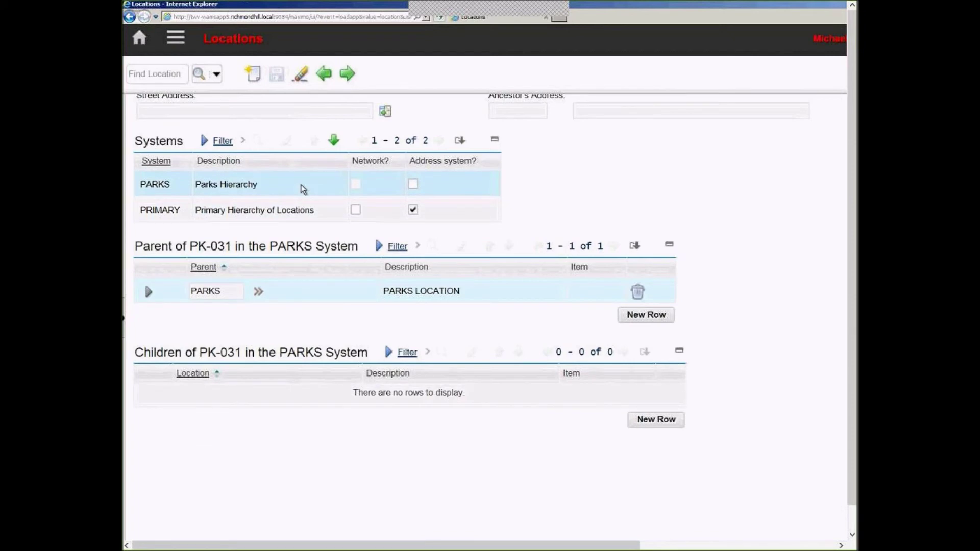
pyautogui.scroll(8, 814, 163)
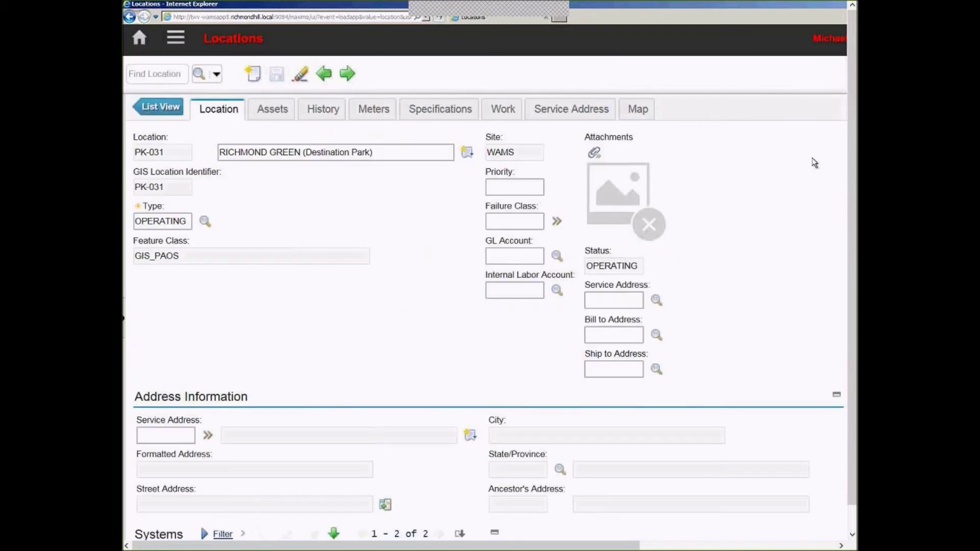
# Open the map of PK-031 and try to locate the park in the full-size view, then return to the record
pyautogui.click(640, 114)
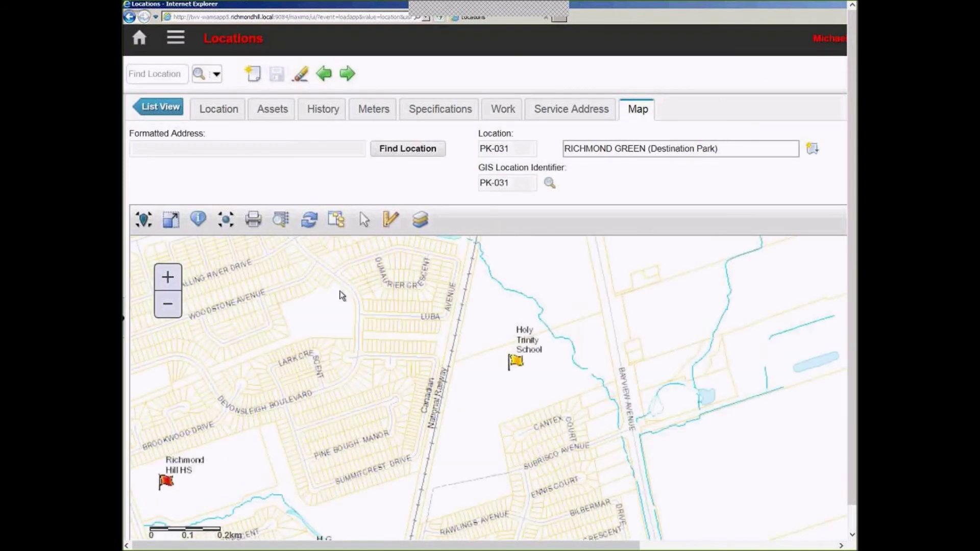
pyautogui.click(144, 220)
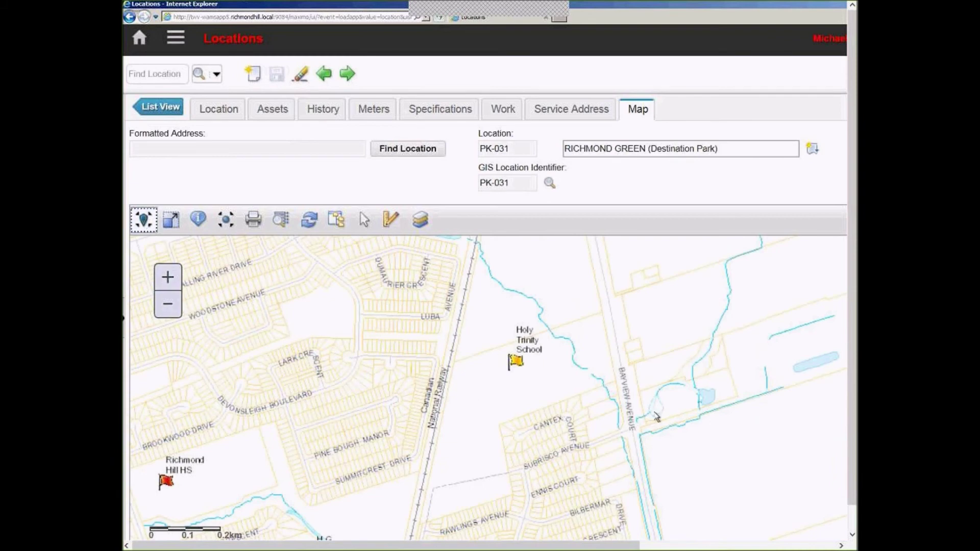
pyautogui.click(171, 219)
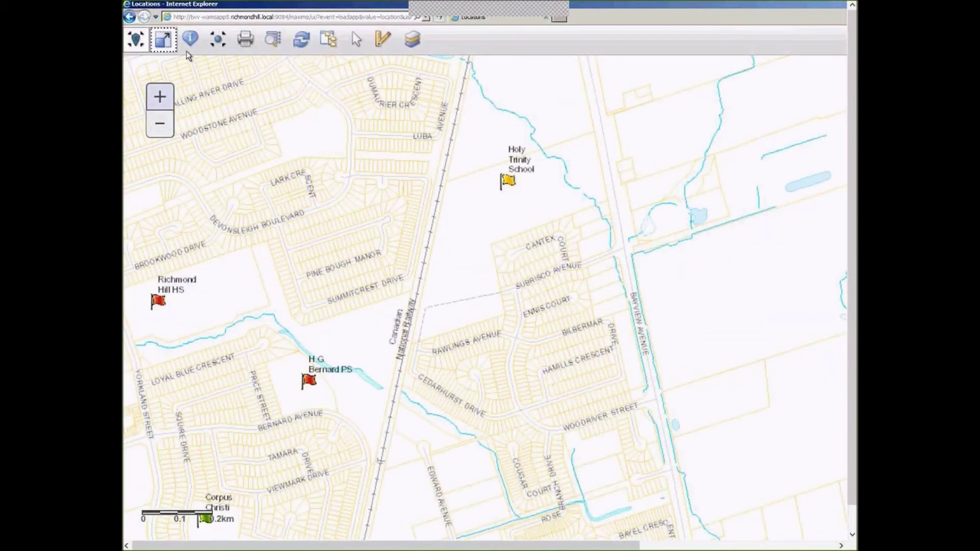
pyautogui.click(218, 42)
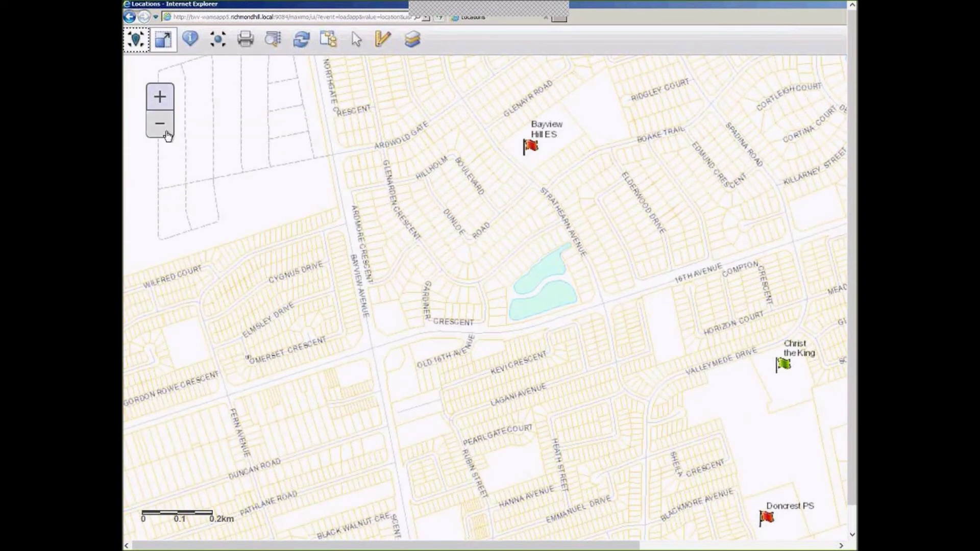
pyautogui.click(169, 131)
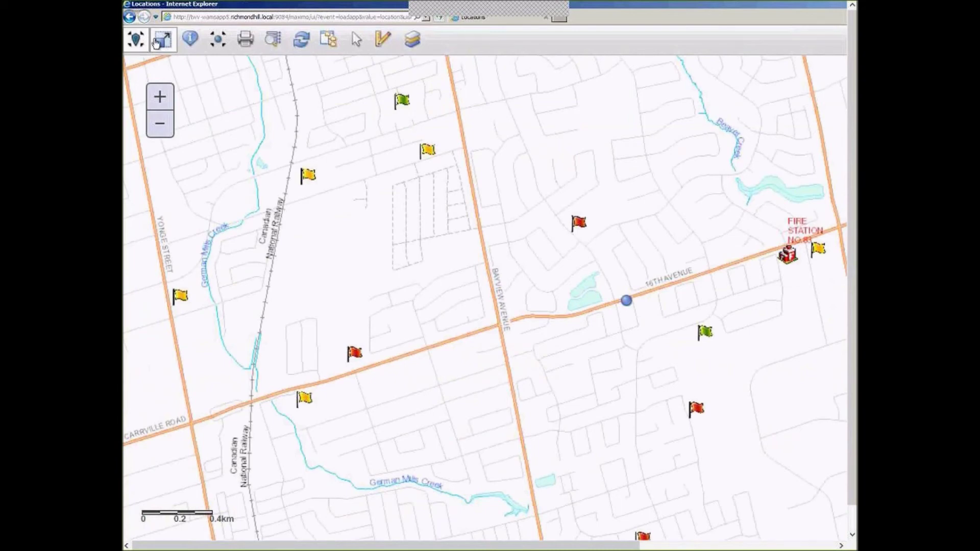
pyautogui.click(162, 41)
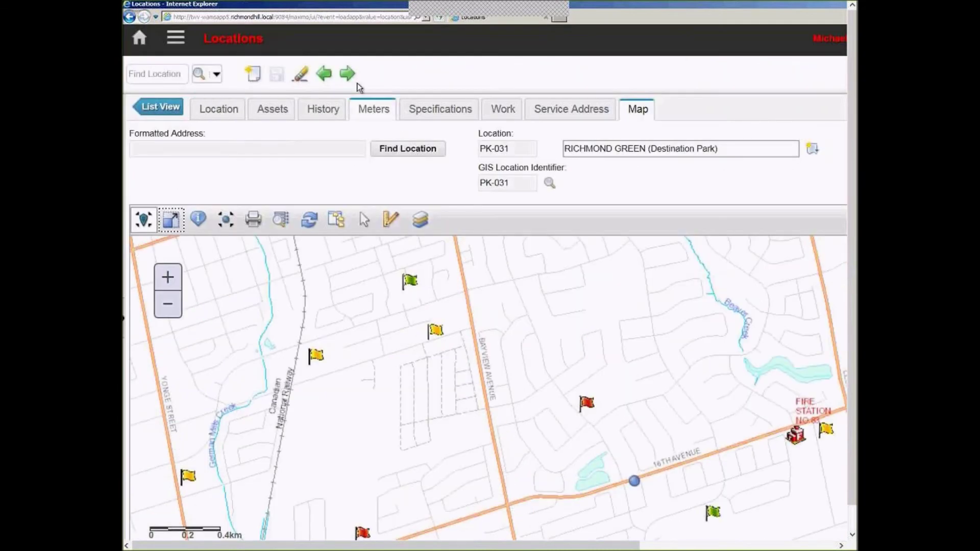
# Reload the PK-031 map by stepping to the next record and back, and inspect the highlighted park area and its marker
pyautogui.click(347, 73)
pyautogui.click(325, 73)
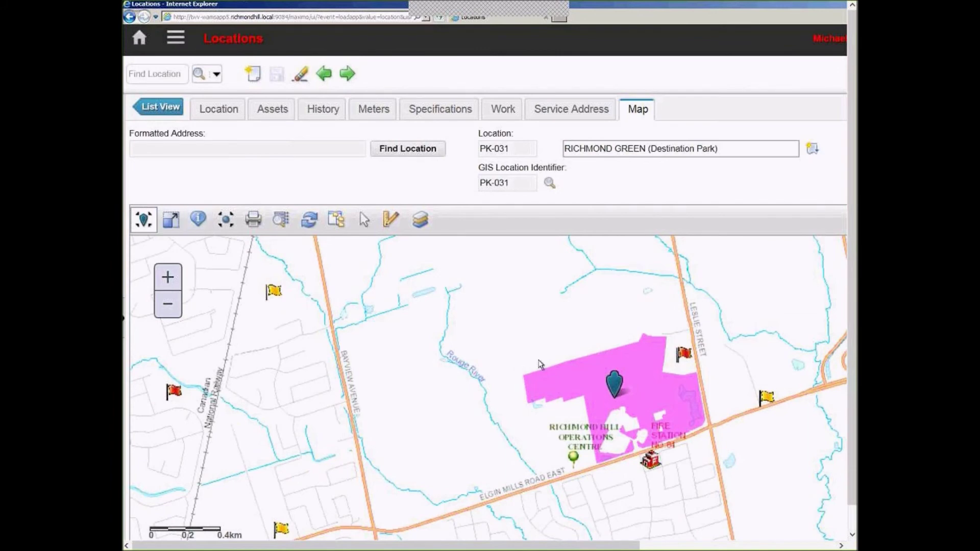
pyautogui.moveTo(539, 358); pyautogui.dragTo(701, 438)
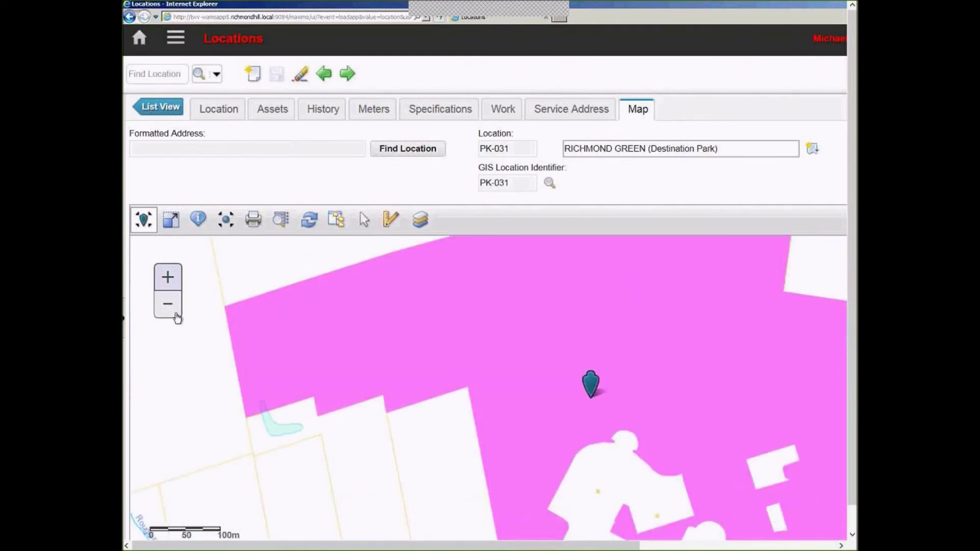
pyautogui.click(175, 311)
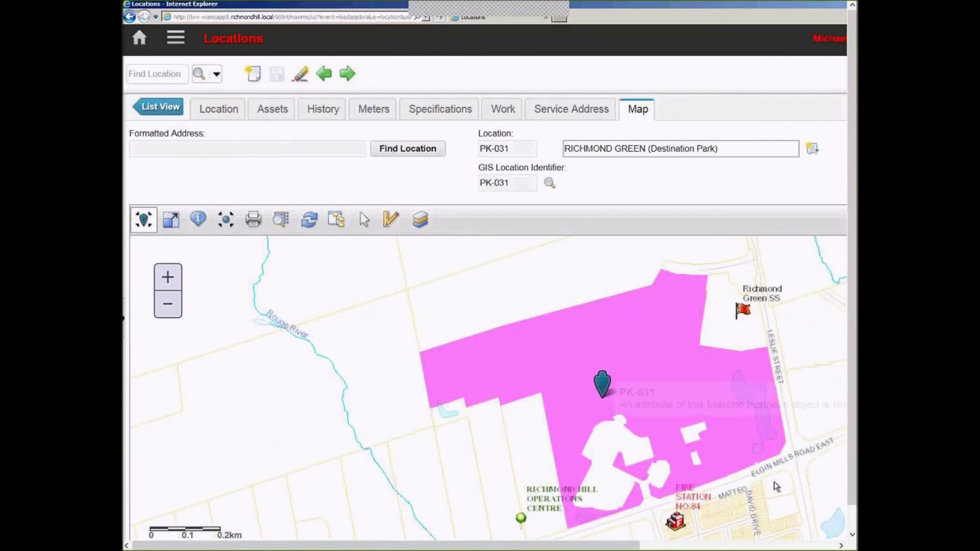
pyautogui.moveTo(602, 375)
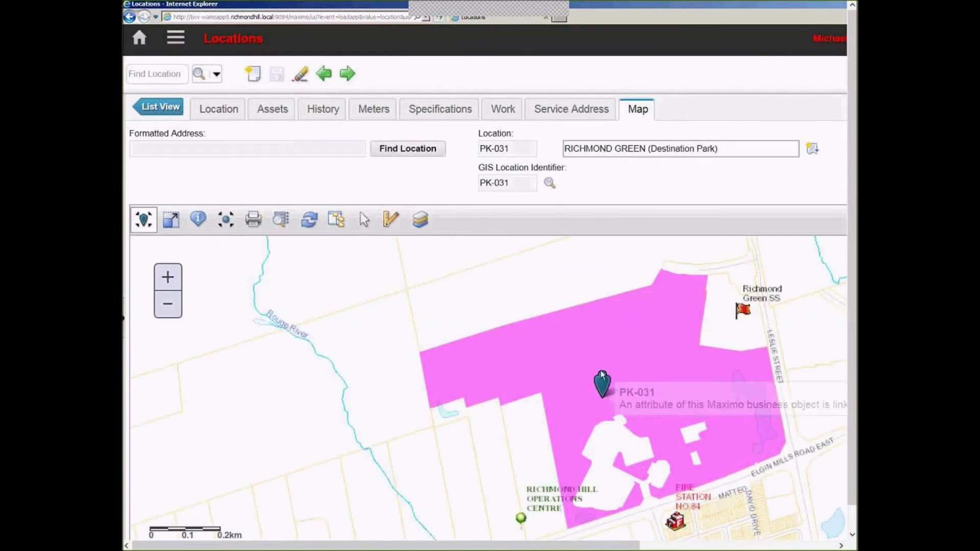
# Show the map's layer list and enlarge the PK-031 map to full size with the list in view
pyautogui.click(416, 226)
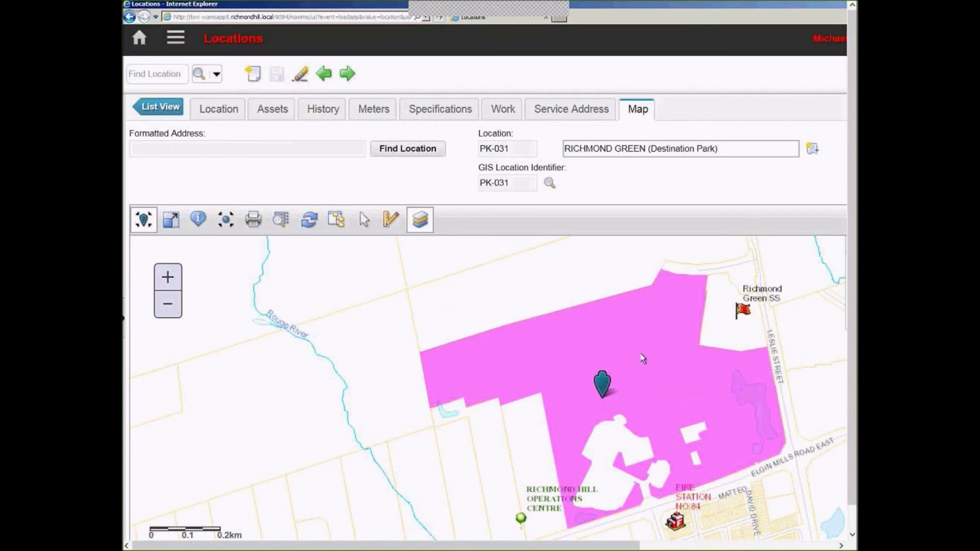
pyautogui.moveTo(611, 547); pyautogui.dragTo(799, 543)
pyautogui.click(602, 285)
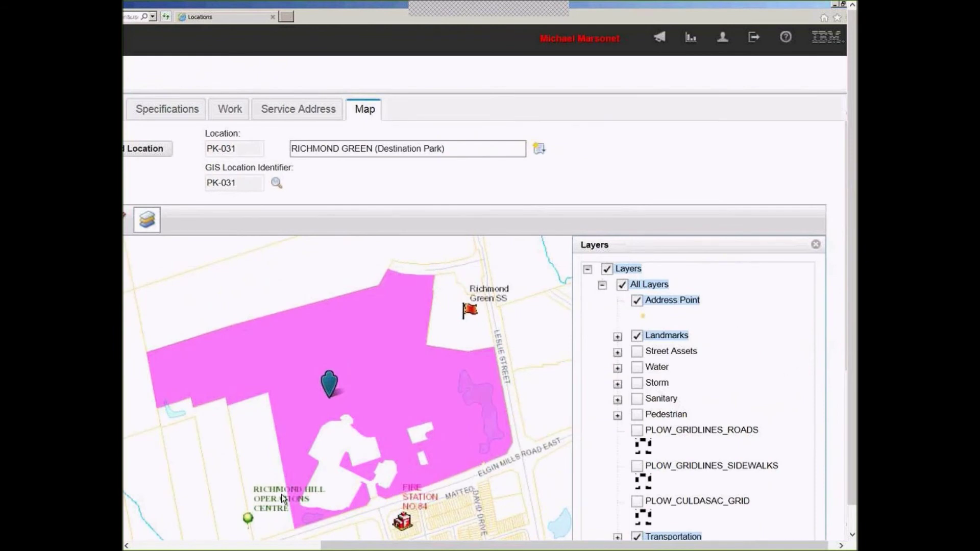
pyautogui.moveTo(341, 545); pyautogui.dragTo(152, 546)
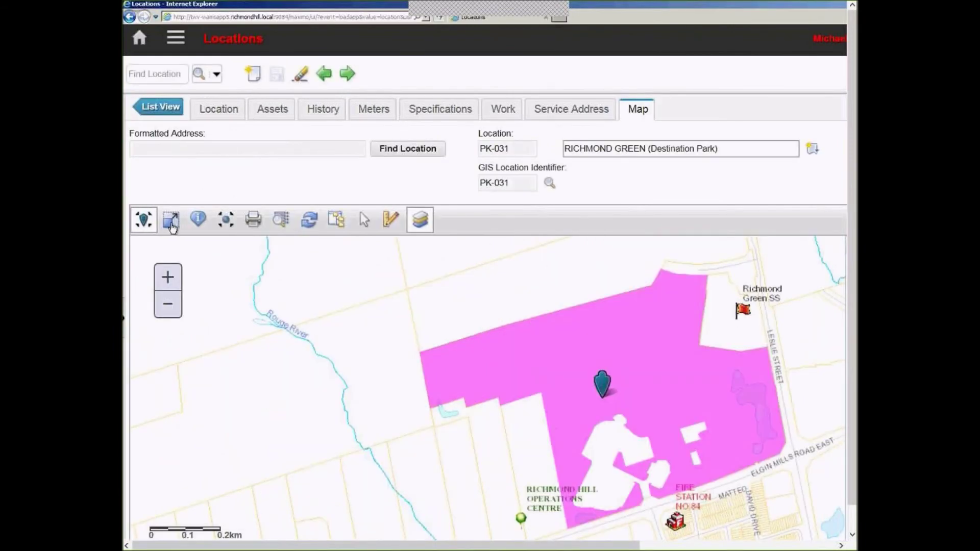
pyautogui.click(171, 222)
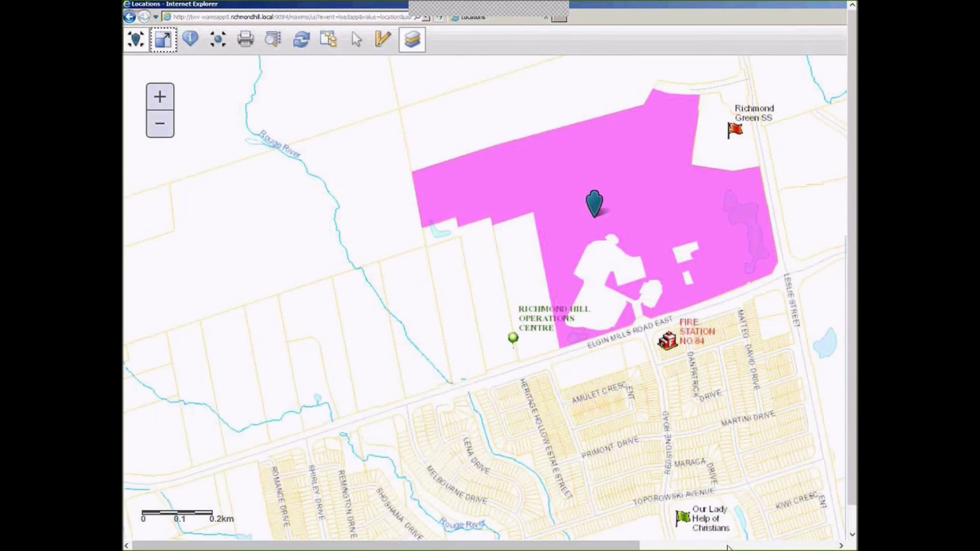
pyautogui.moveTo(612, 545); pyautogui.dragTo(809, 546)
pyautogui.moveTo(702, 250); pyautogui.dragTo(658, 37)
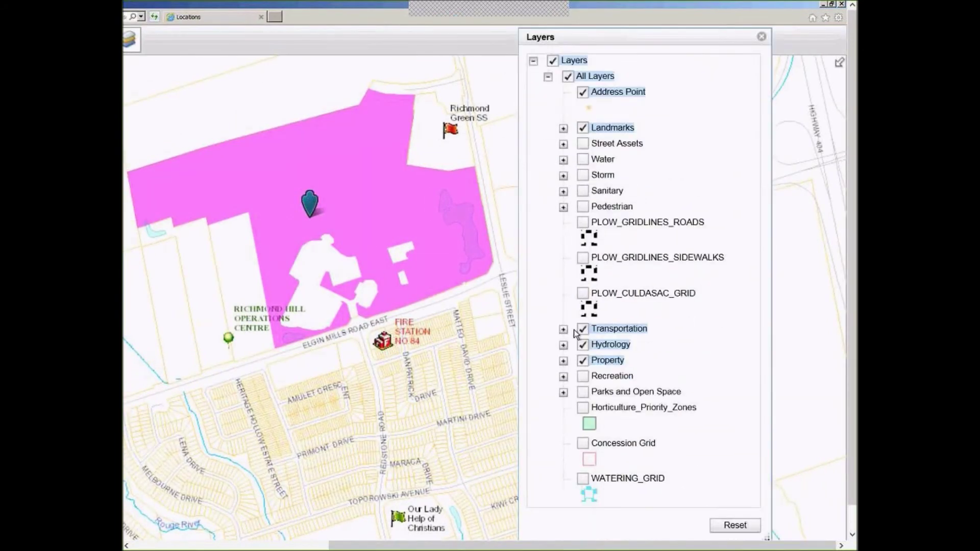
# Expand the Parks and Open Space and Recreation layer groups, turn on Outdoor Recreation Facilities and close the layer list
pyautogui.click(563, 392)
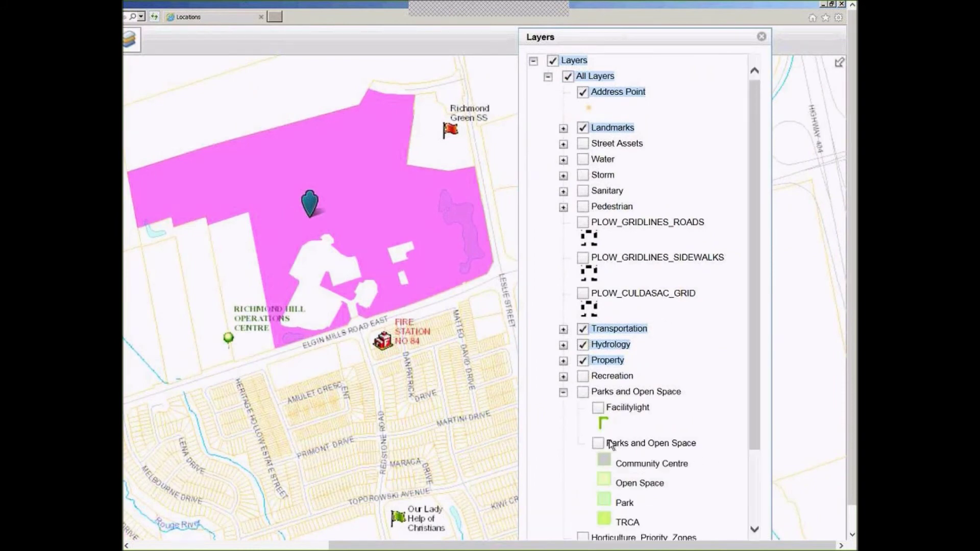
pyautogui.click(754, 479)
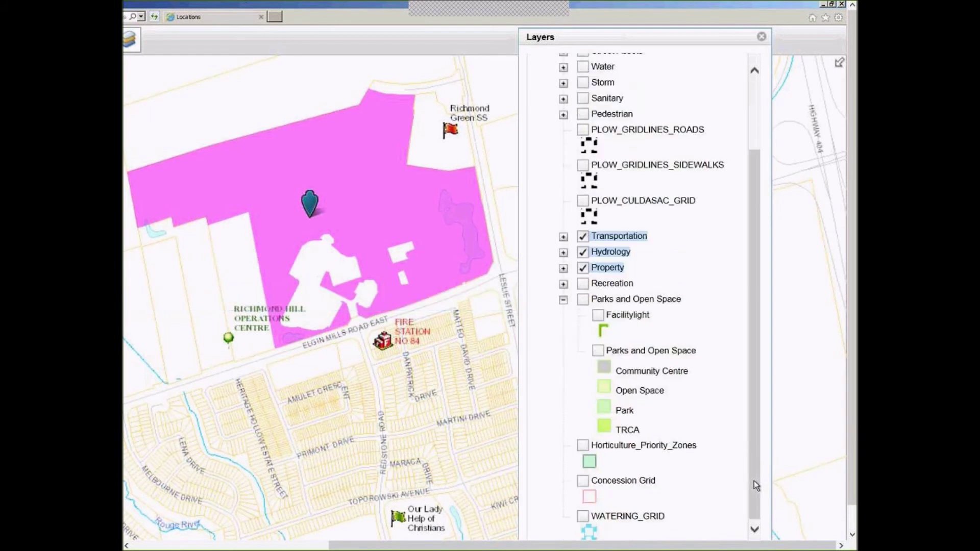
pyautogui.click(563, 284)
pyautogui.click(598, 301)
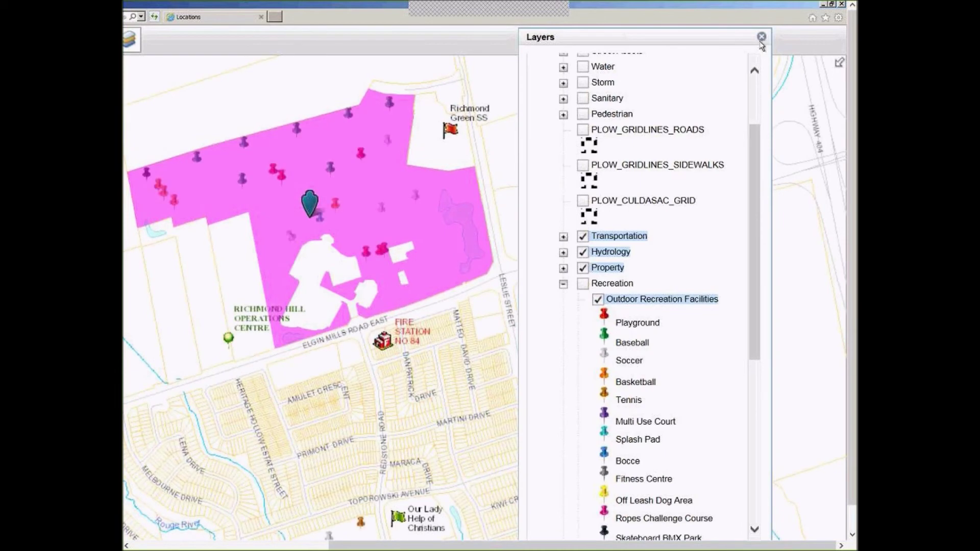
pyautogui.click(283, 277)
# Select the recreation facility pin in the western part of the park by drawing a small triangular area around it
pyautogui.moveTo(307, 199)
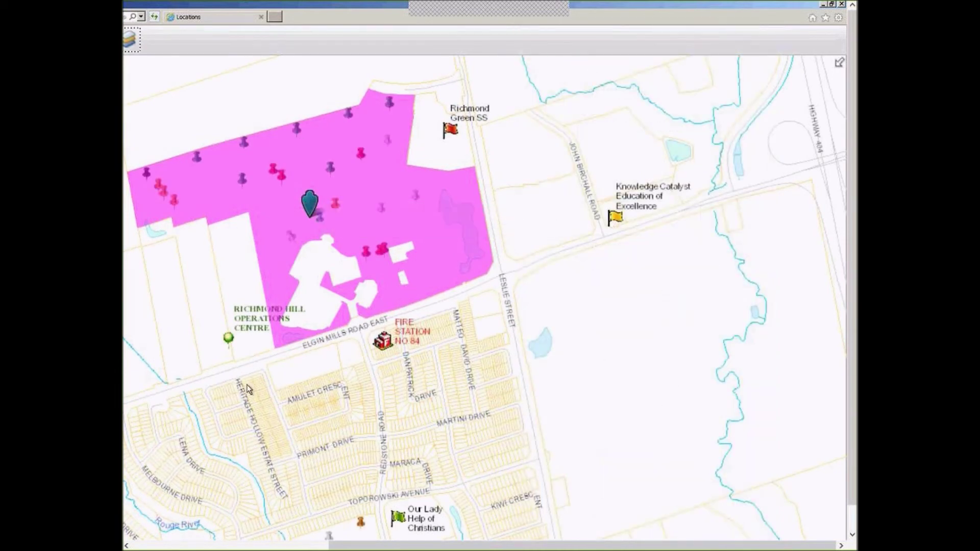
pyautogui.click(303, 547)
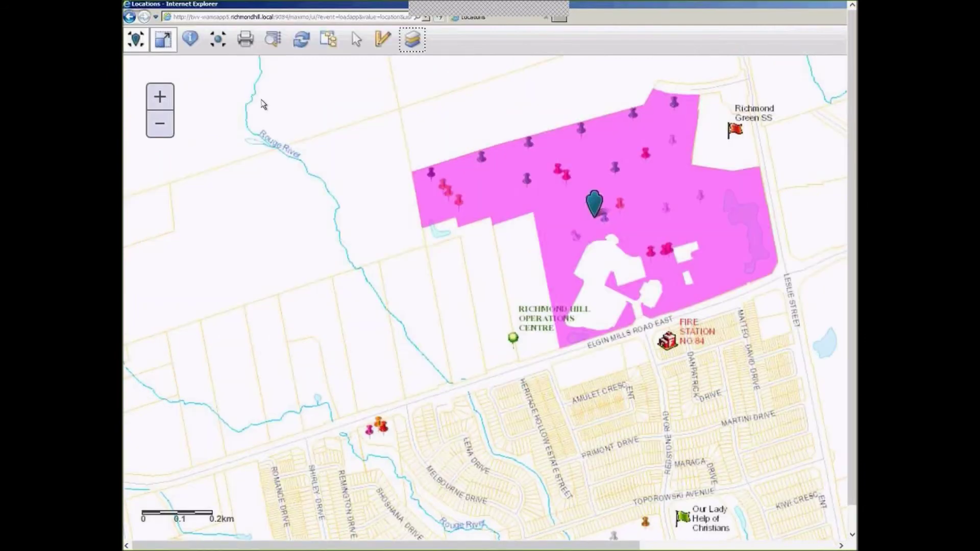
pyautogui.click(350, 46)
pyautogui.click(540, 205)
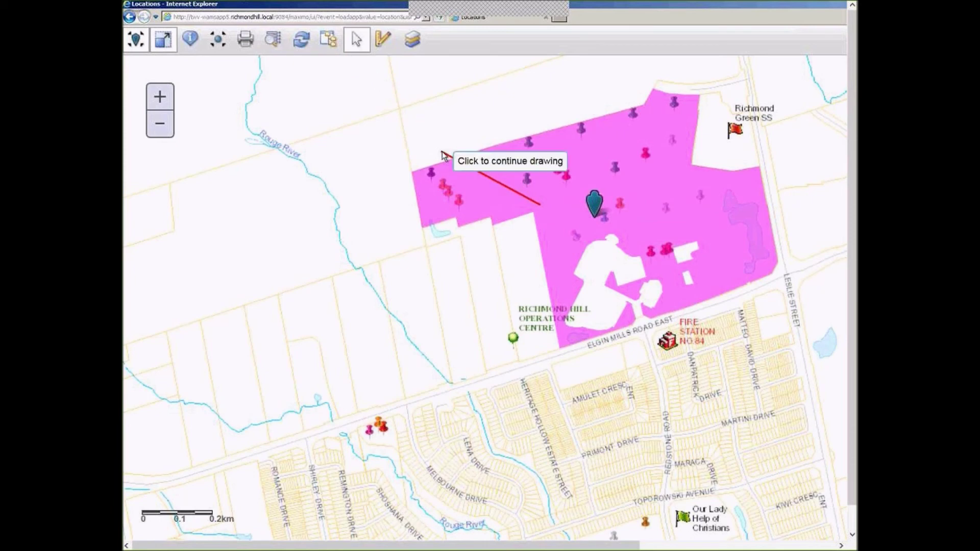
pyautogui.click(510, 177)
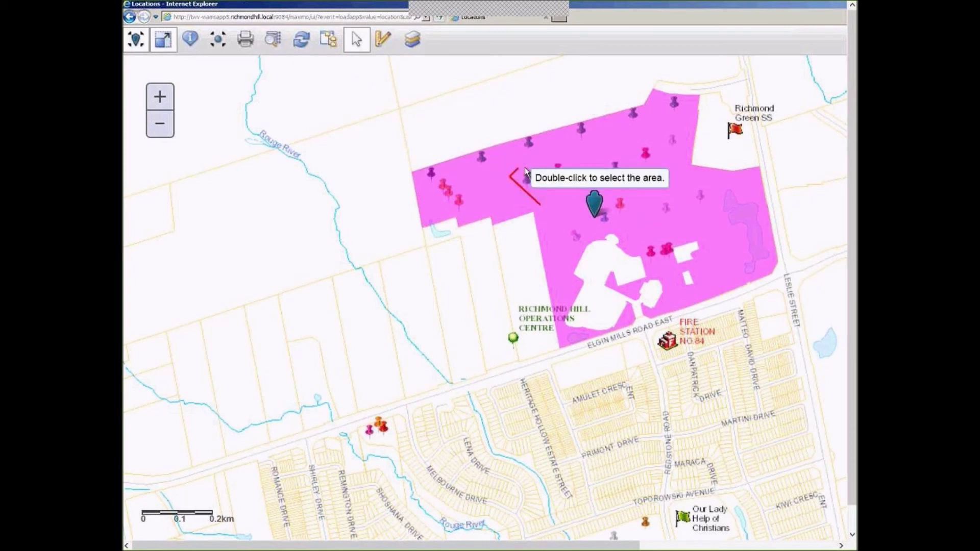
pyautogui.doubleClick(537, 162)
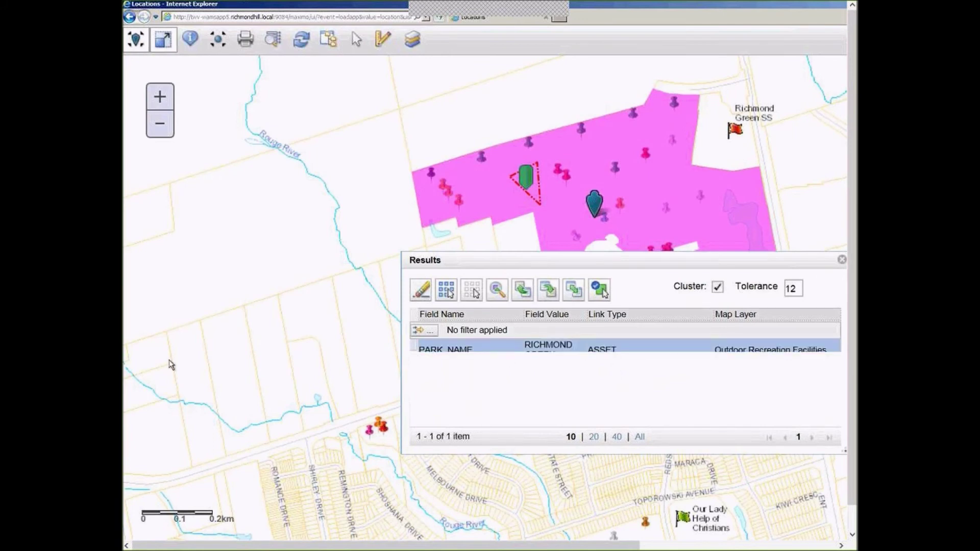
# Leave the full-size map, create one spatial work order with all selected records and open it in Work Order Tracking
pyautogui.click(163, 44)
pyautogui.click(126, 324)
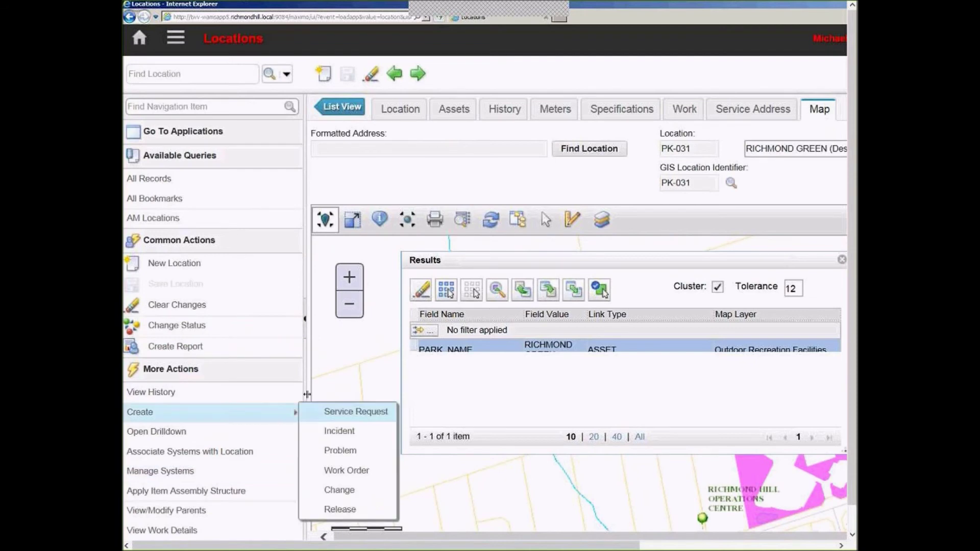
pyautogui.click(244, 373)
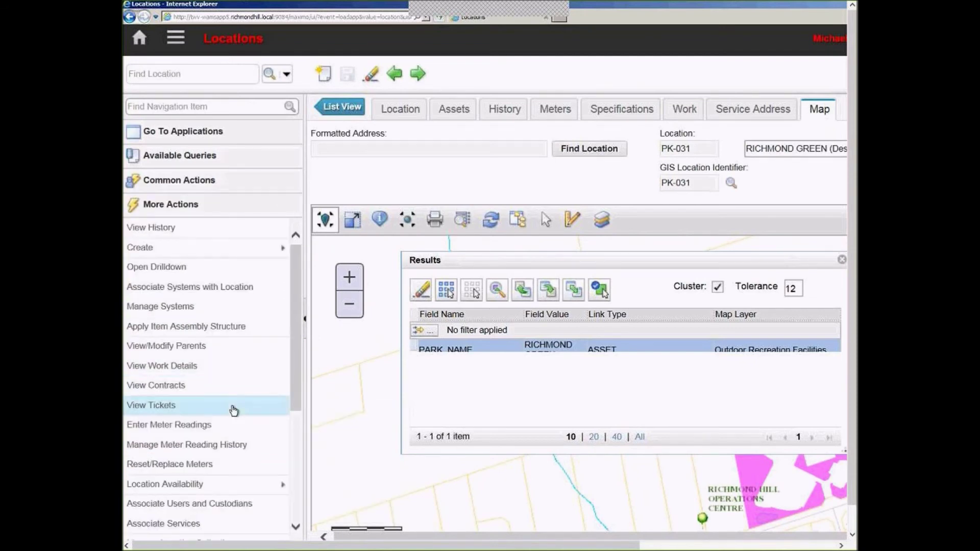
pyautogui.moveTo(292, 317); pyautogui.dragTo(300, 433)
pyautogui.moveTo(278, 435)
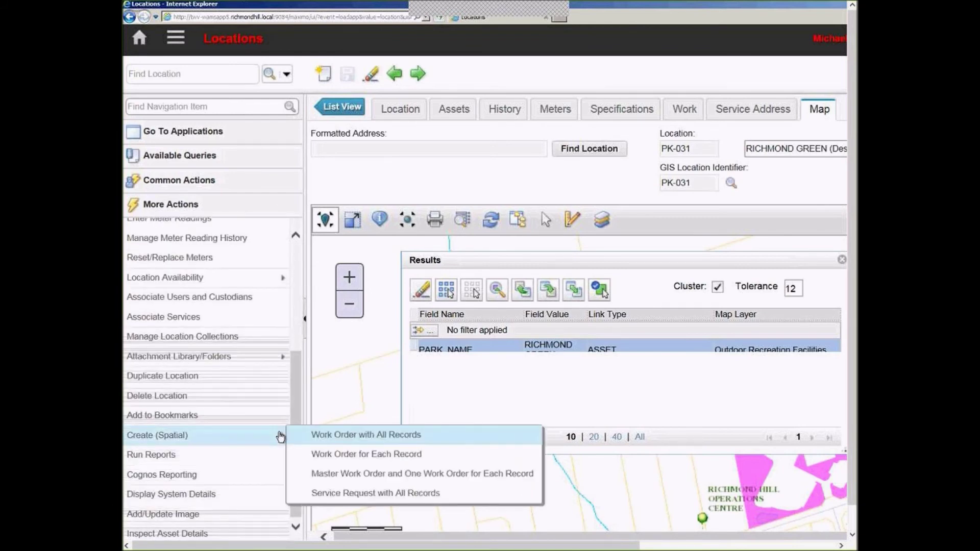
pyautogui.click(319, 438)
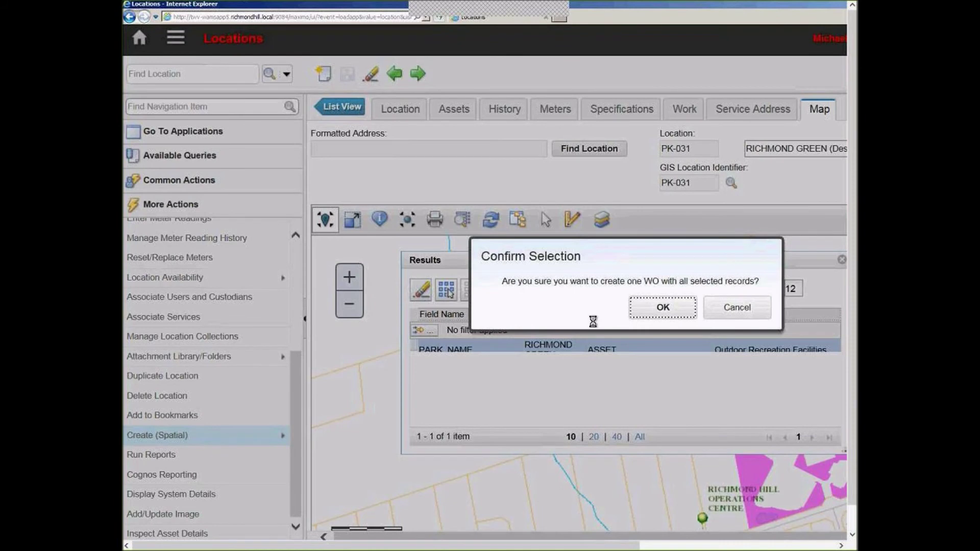
pyautogui.click(646, 309)
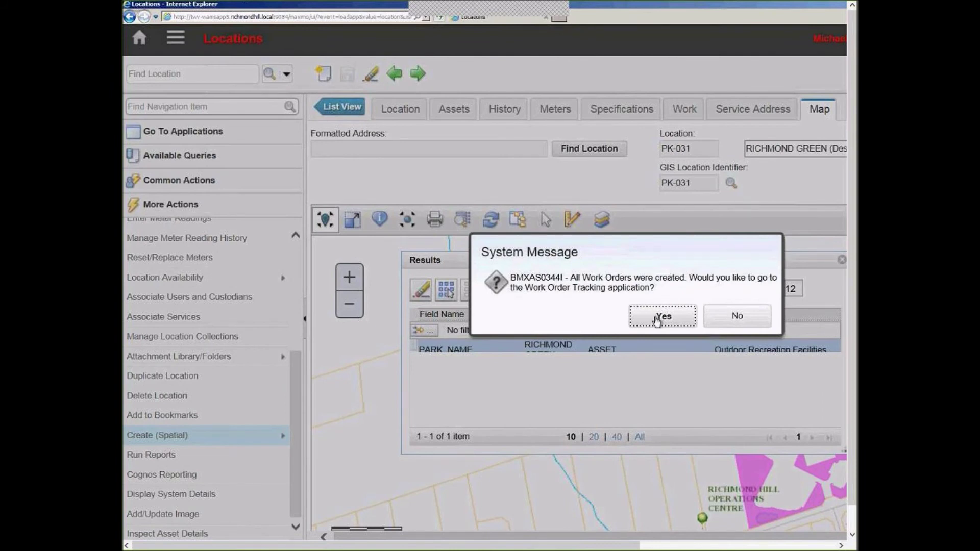
pyautogui.click(657, 320)
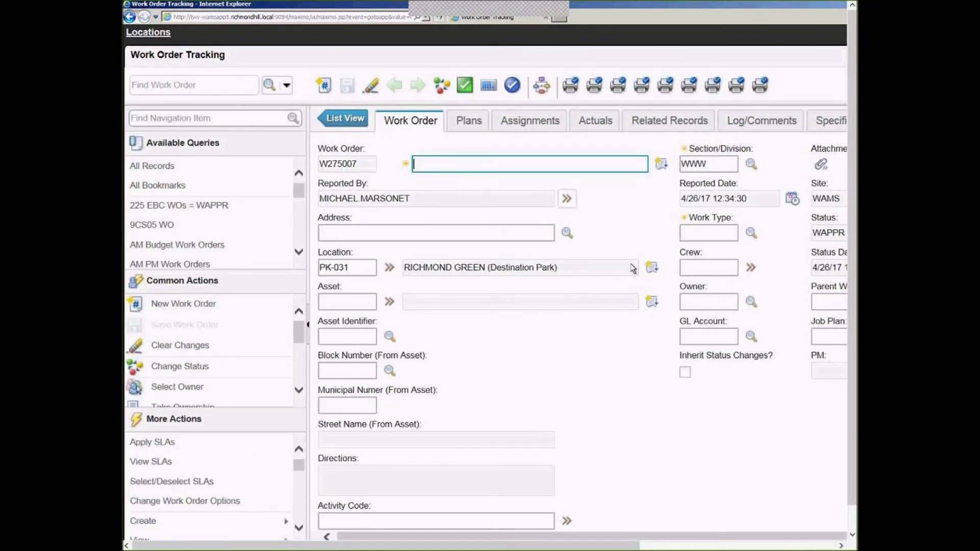
# Open the new work order's map and examine its marker within the highlighted park area
pyautogui.click(665, 546)
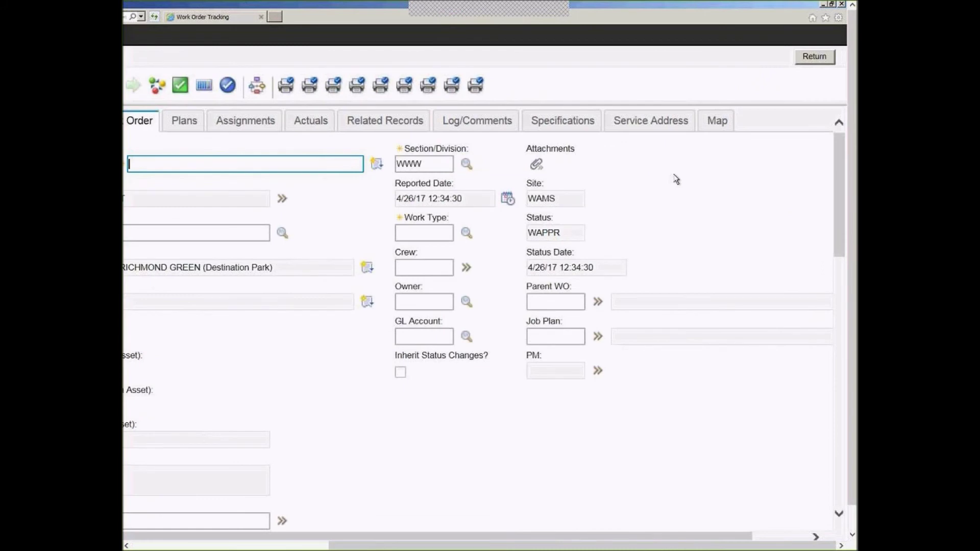
pyautogui.click(716, 121)
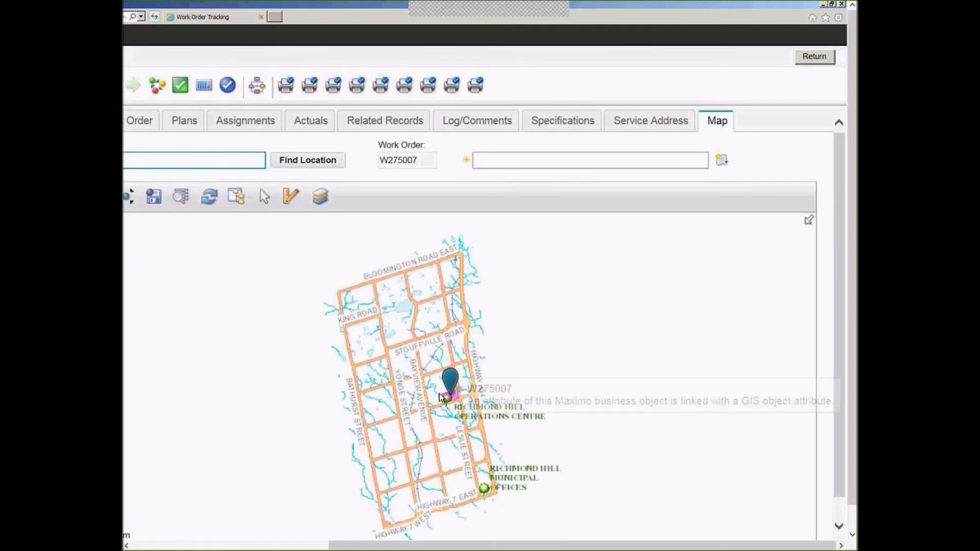
pyautogui.moveTo(446, 391); pyautogui.dragTo(476, 410)
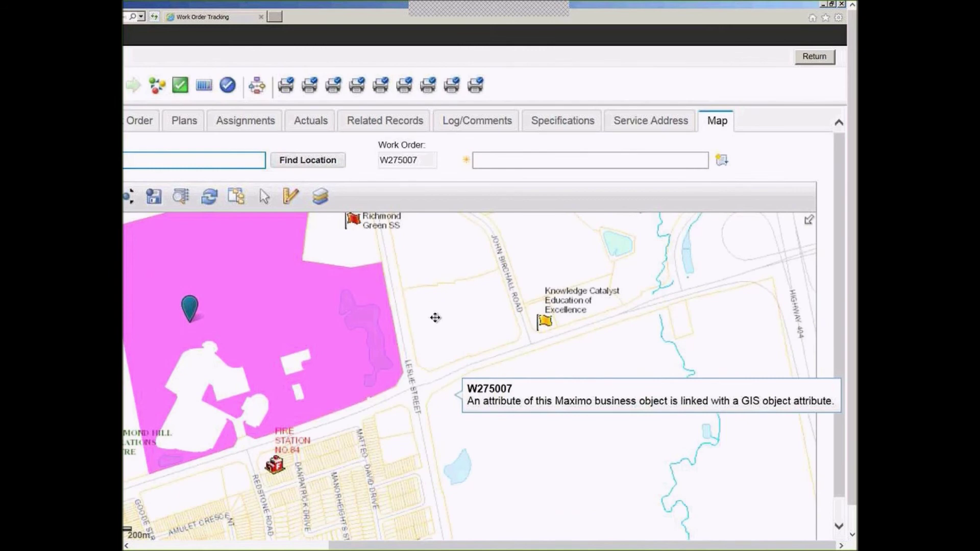
pyautogui.moveTo(435, 317); pyautogui.dragTo(580, 356)
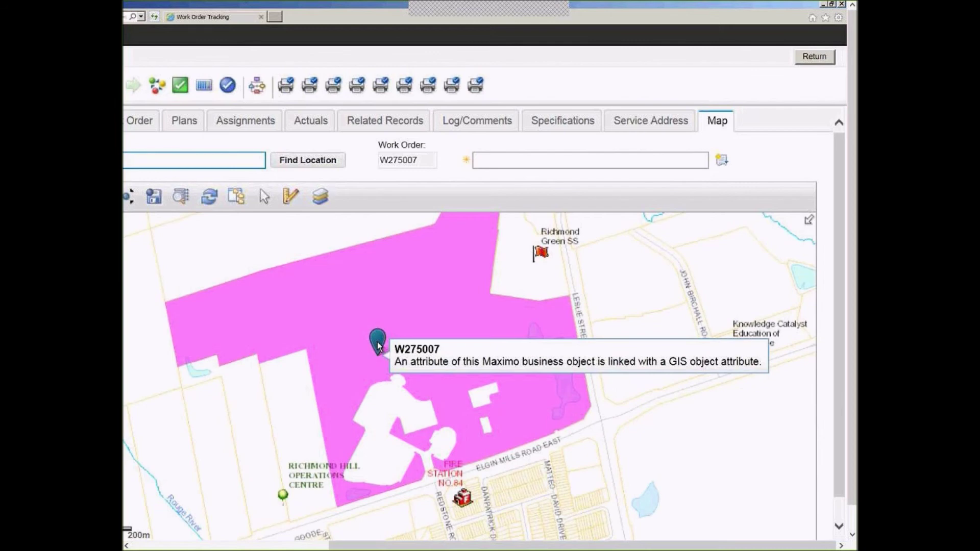
# Reduce the browser window's size and minimize the remote desktop session to return to the Cron Tasks Application slide
pyautogui.hotkey('alt', 'Tab')
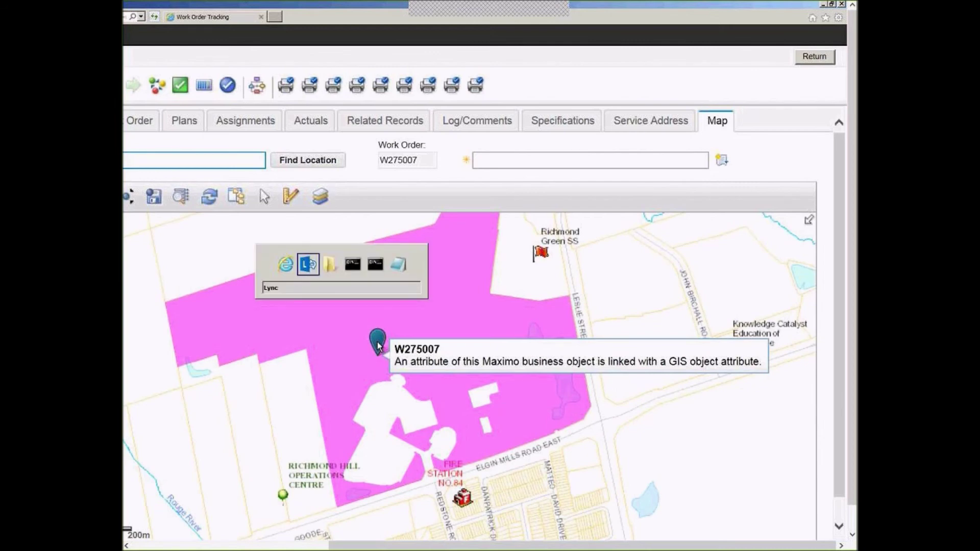
pyautogui.hotkey('alt', 'Tab')
pyautogui.hotkey('alt', 'Tab')
pyautogui.hotkey('alt', 'Tab')
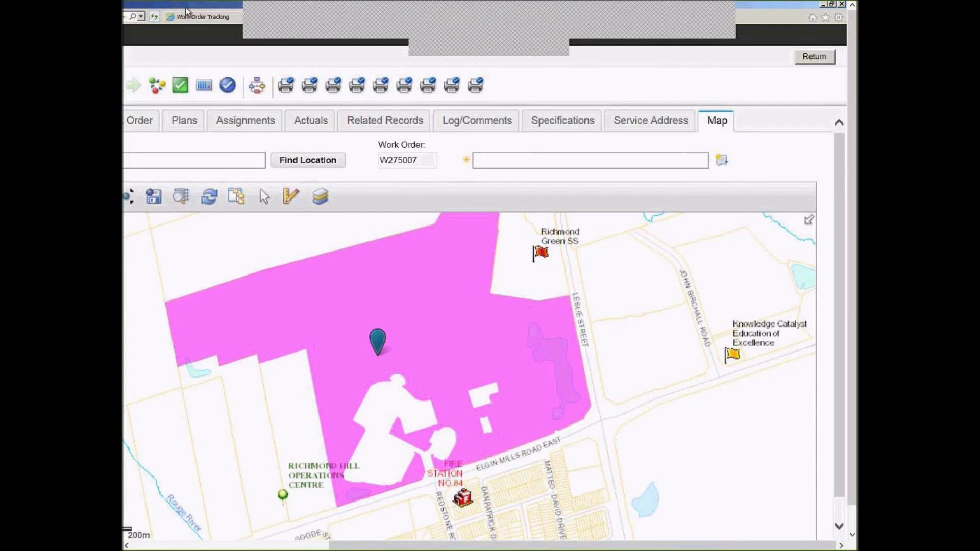
pyautogui.moveTo(229, 32); pyautogui.dragTo(442, 152)
pyautogui.click(497, 178)
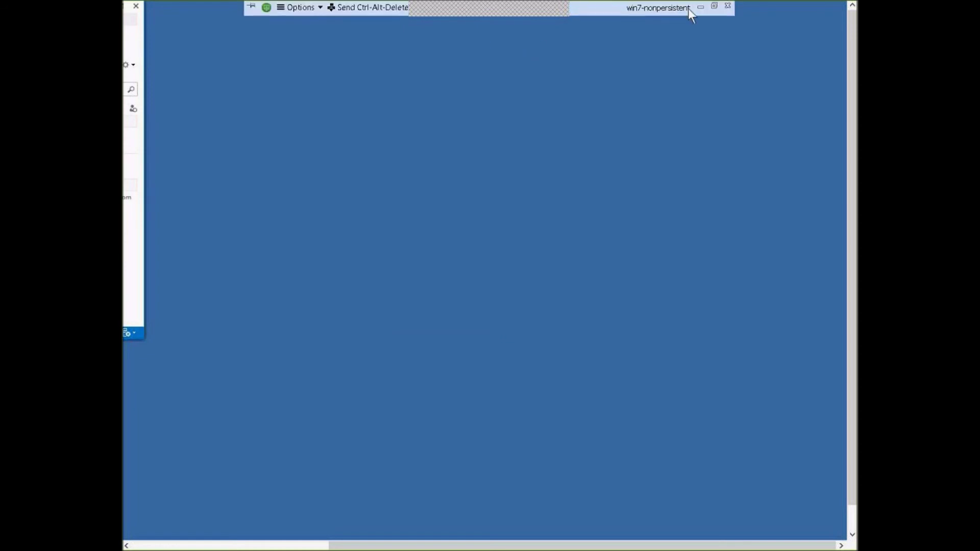
pyautogui.click(701, 8)
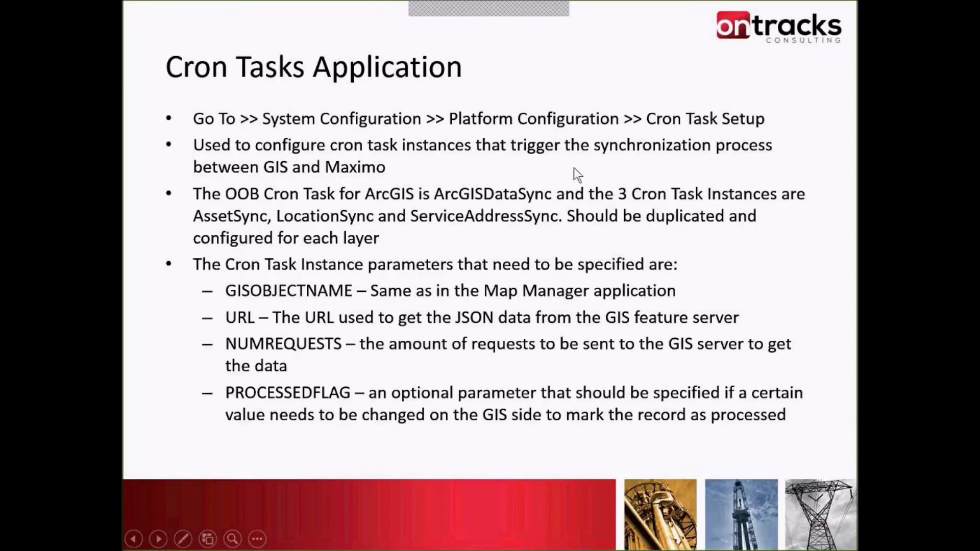
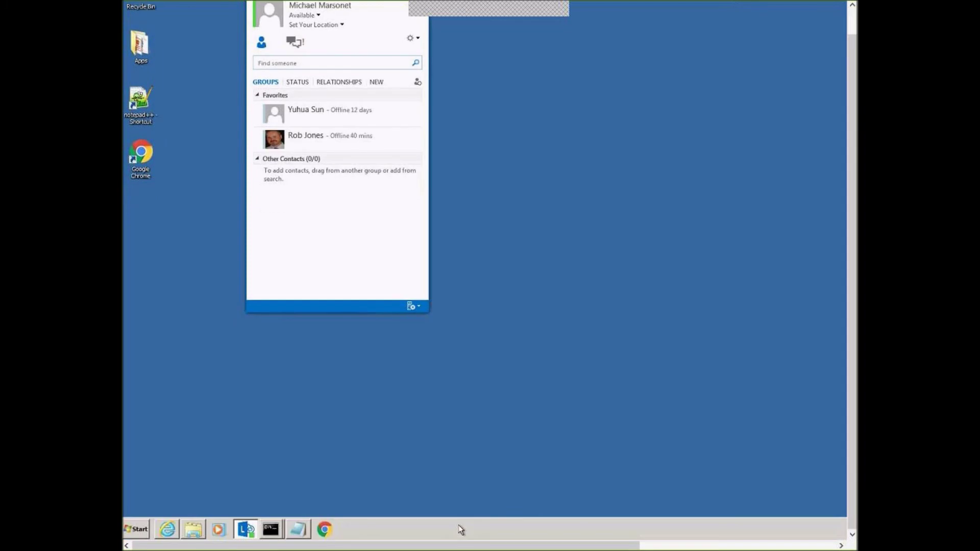
# Bring the Work Order Tracking browser window back, maximize it and return to the PK-031 location record
pyautogui.click(173, 534)
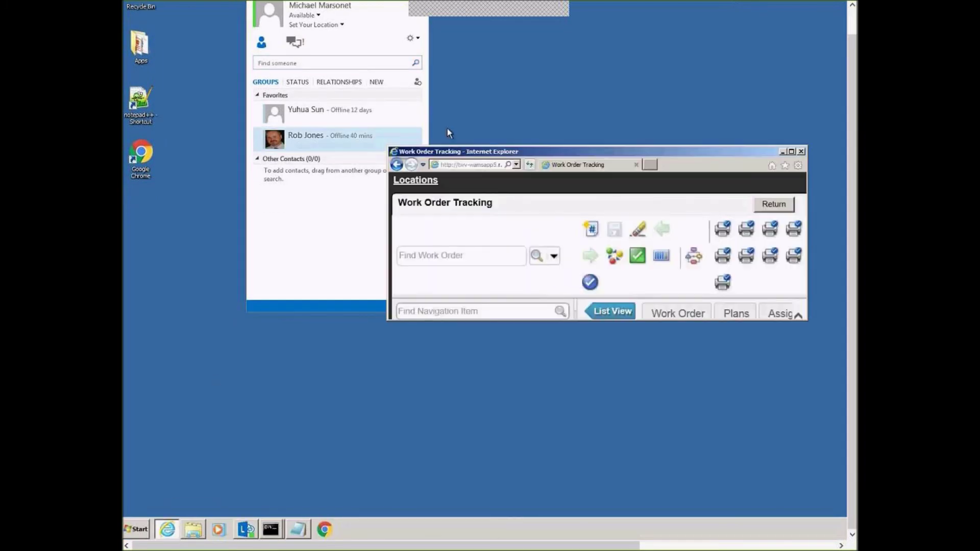
pyautogui.doubleClick(518, 151)
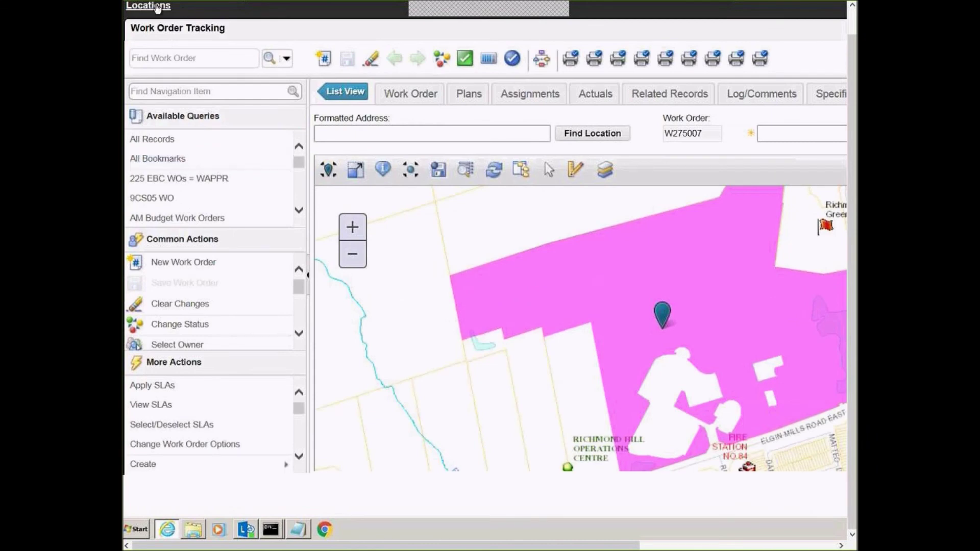
pyautogui.click(157, 7)
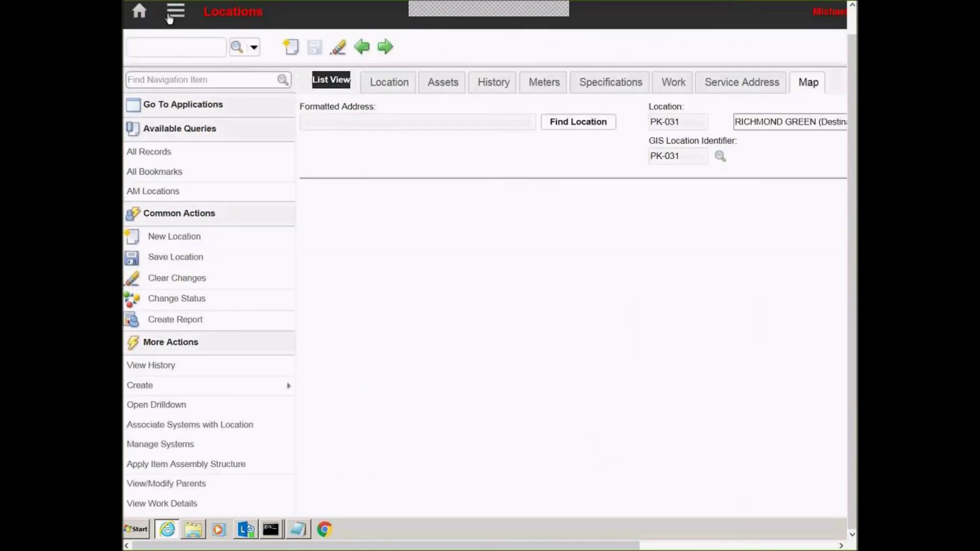
# Search the navigation items for "cron" and open the Cron Task Setup application
pyautogui.click(172, 107)
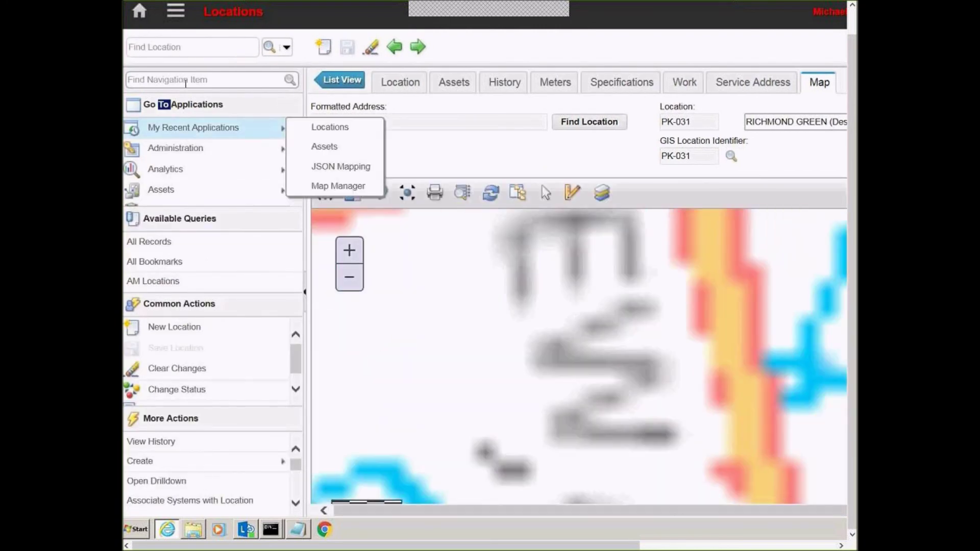
pyautogui.click(185, 80)
pyautogui.write('cron')
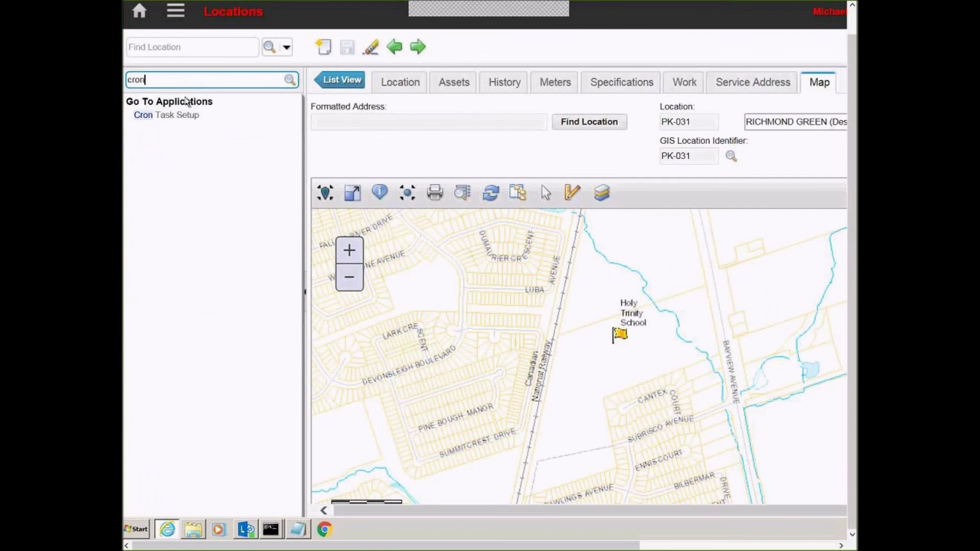
pyautogui.click(182, 114)
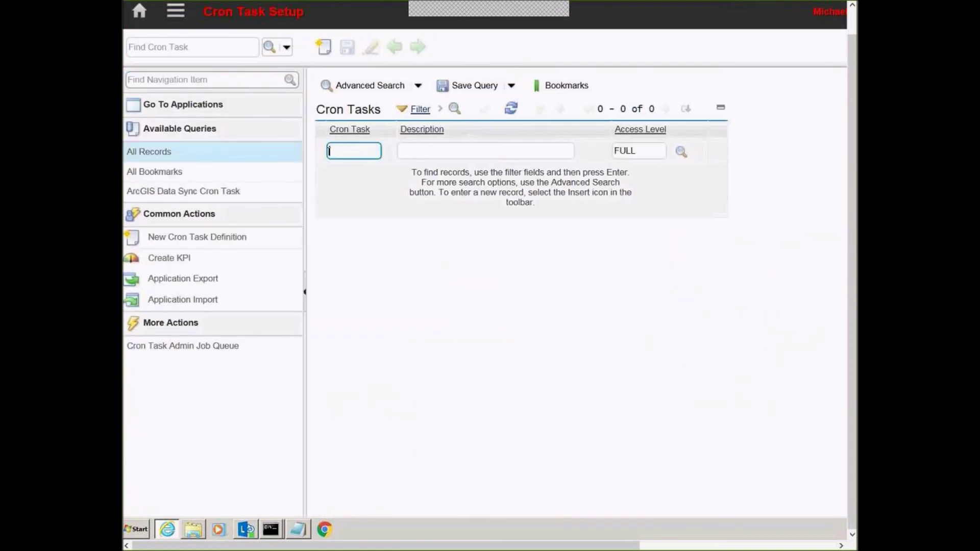
# Filter the cron tasks by "arc" and open the ArcGISDataSync record
pyautogui.write('arc')
pyautogui.press('Return')
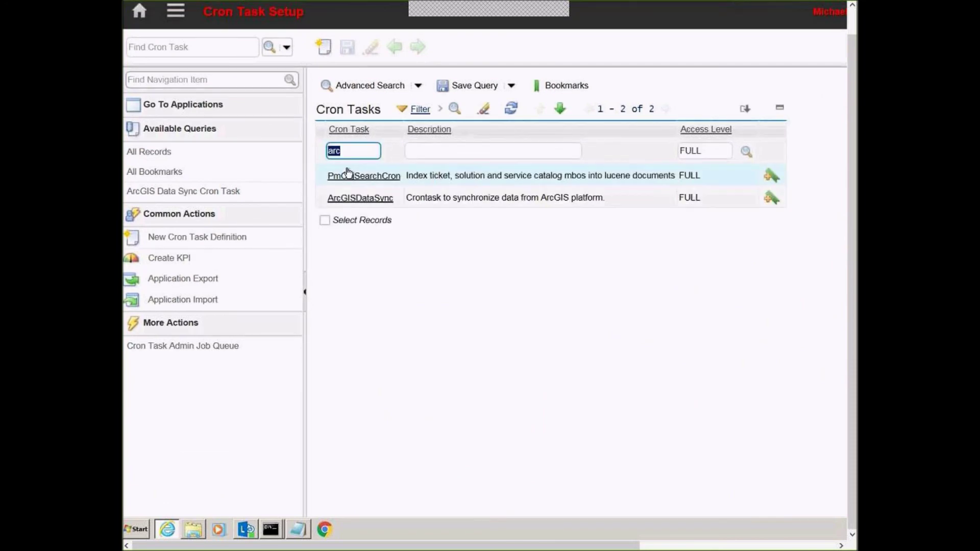
pyautogui.click(353, 199)
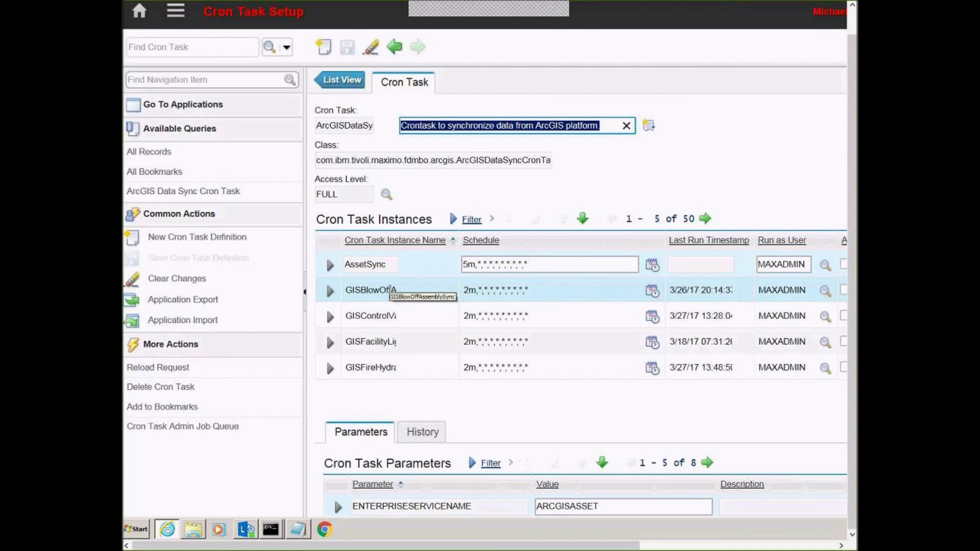
# Collapse the navigation pane, filter the cron task instances by "hyd" and select the fire hydrant instance
pyautogui.click(306, 299)
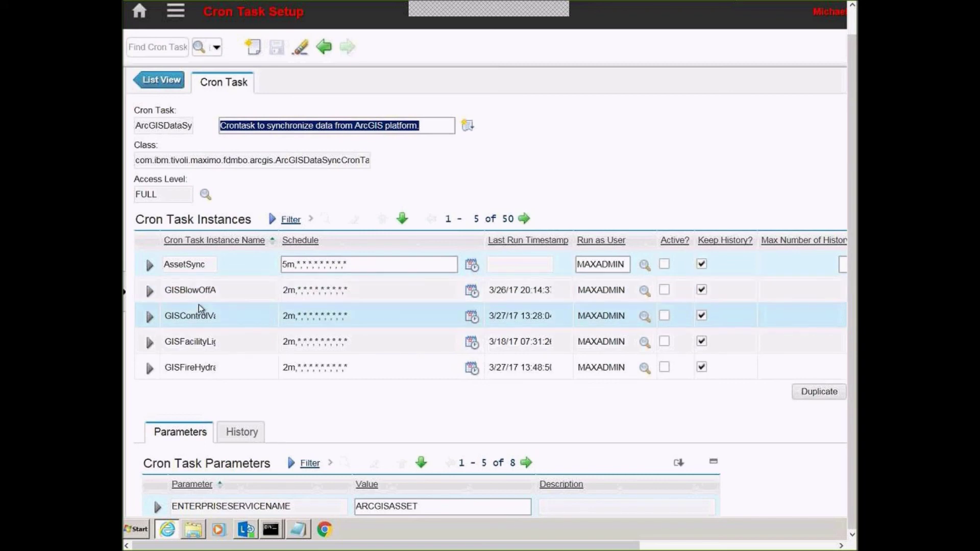
pyautogui.click(290, 219)
pyautogui.click(200, 265)
pyautogui.write('hyd')
pyautogui.press('Return')
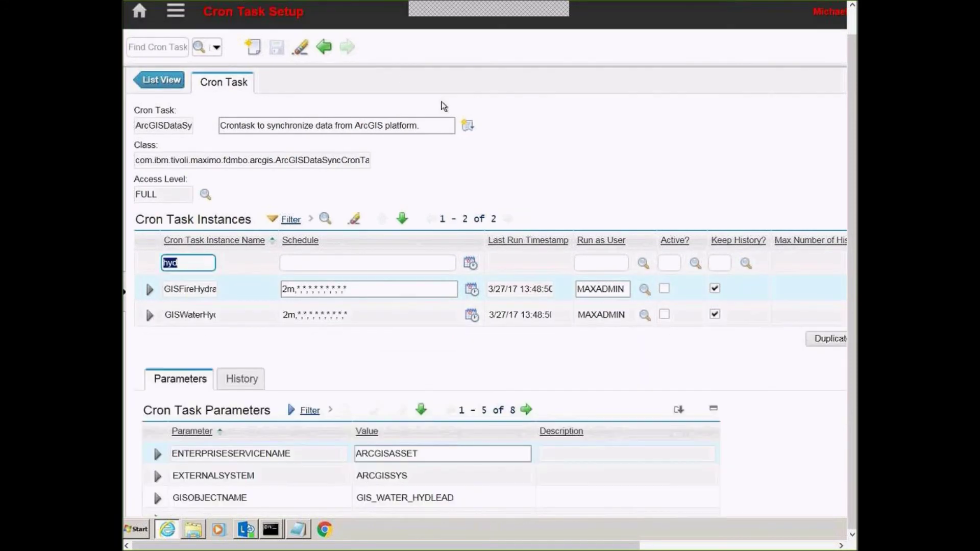
pyautogui.click(223, 291)
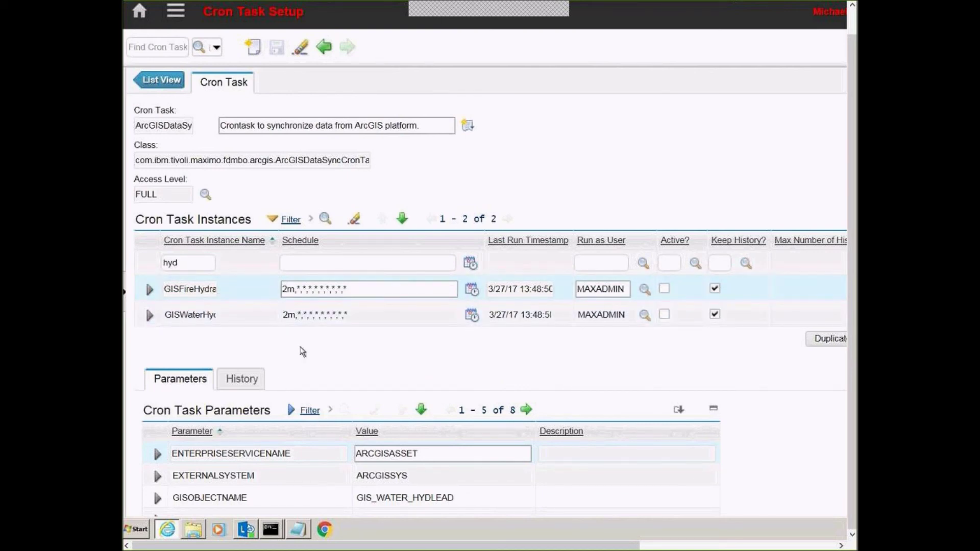
# Examine both pages of the fire hydrant instance's cron task parameters, including the URL value
pyautogui.scroll(-1, 302, 351)
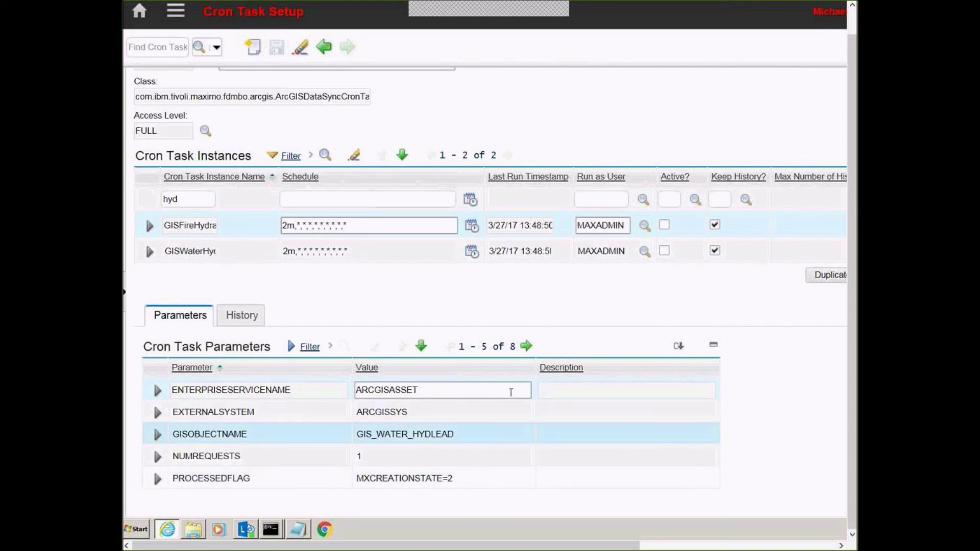
pyautogui.click(526, 347)
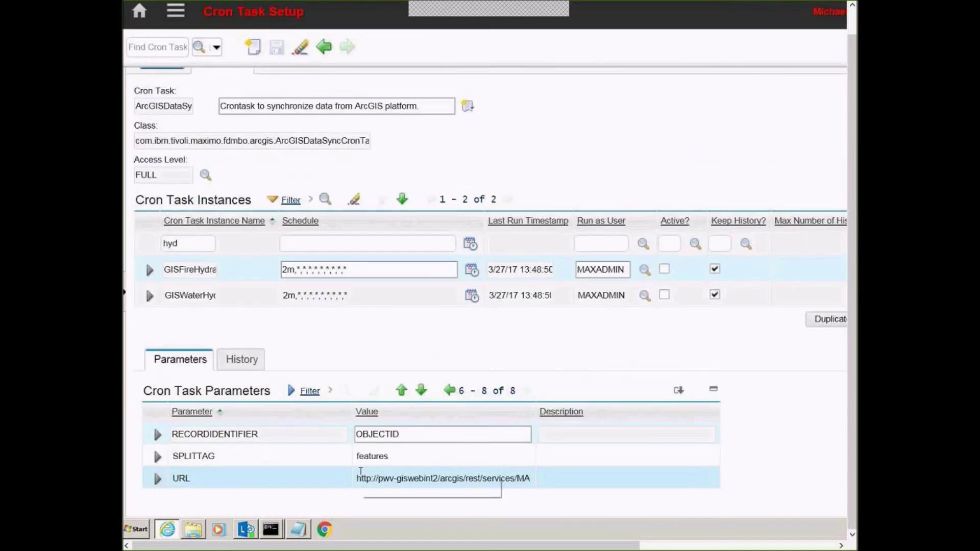
pyautogui.click(391, 478)
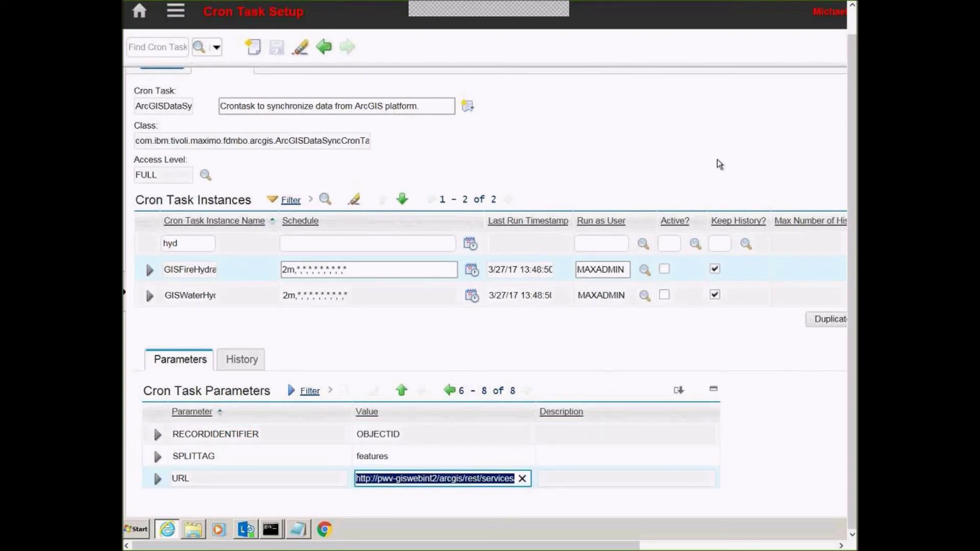
pyautogui.scroll(1, 849, 15)
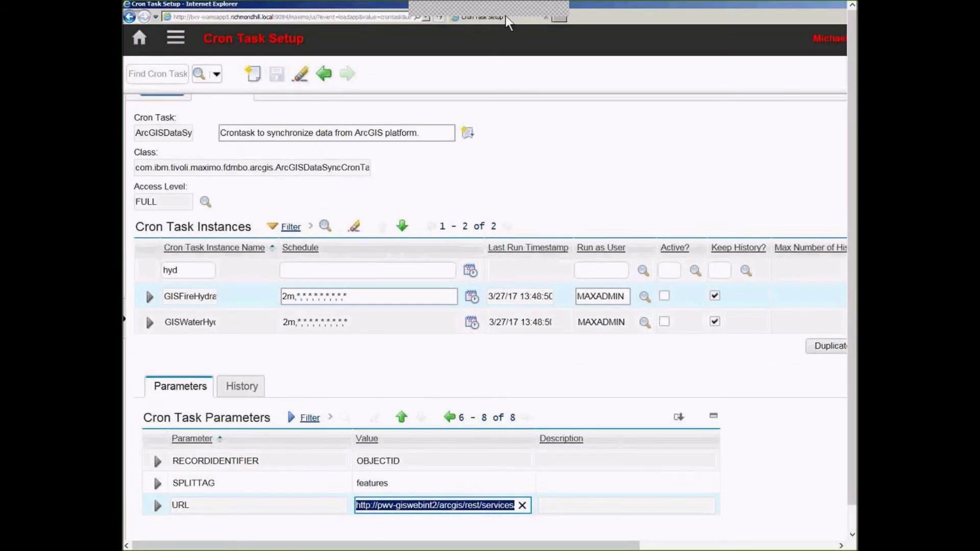
# Load the copied URL parameter value in a new browser tab and highlight the 1=1 where condition in its address
pyautogui.click(560, 19)
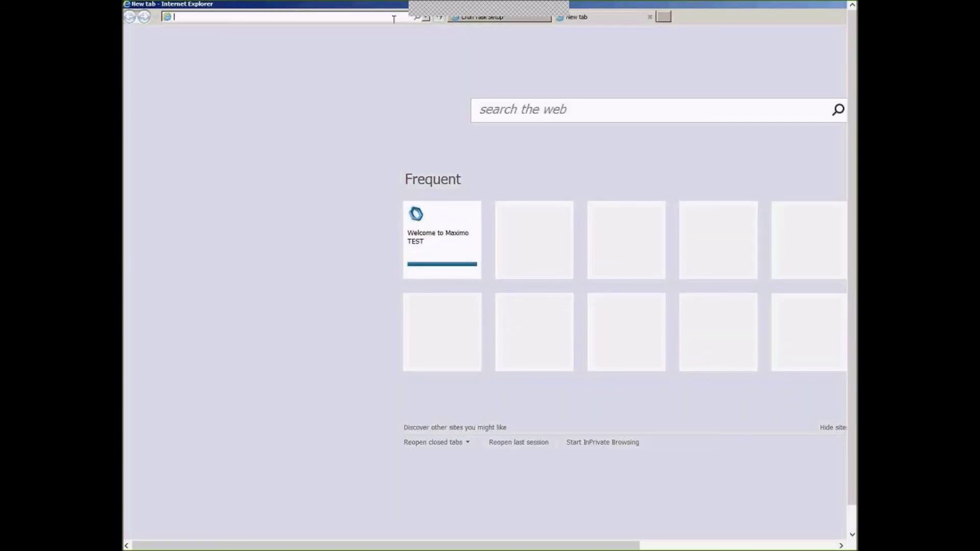
pyautogui.hotkey('ctrl', 'v')
pyautogui.press('Return')
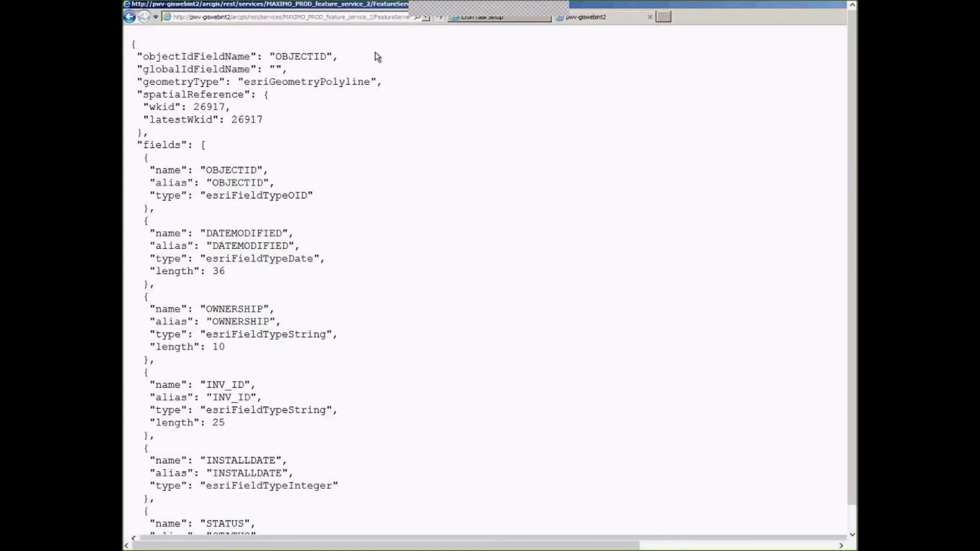
pyautogui.click(370, 19)
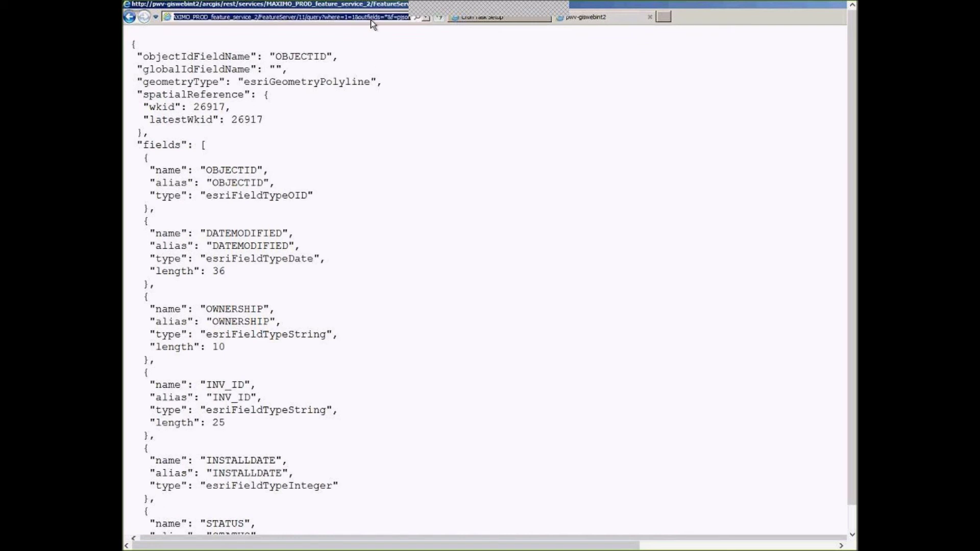
pyautogui.click(343, 17)
pyautogui.moveTo(343, 17); pyautogui.dragTo(355, 17)
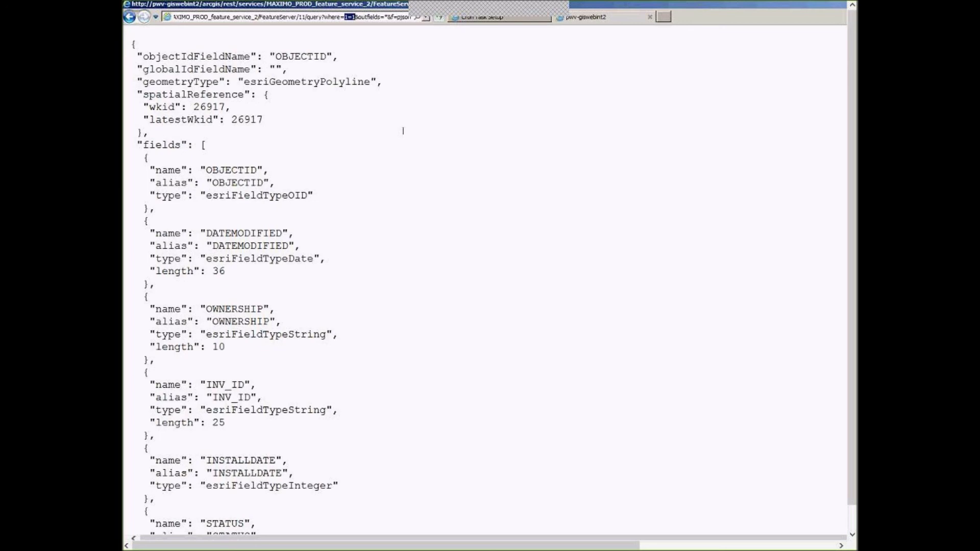
# Return to the Cron Task Setup page and open the Application Designer from the platform configuration applications
pyautogui.click(480, 19)
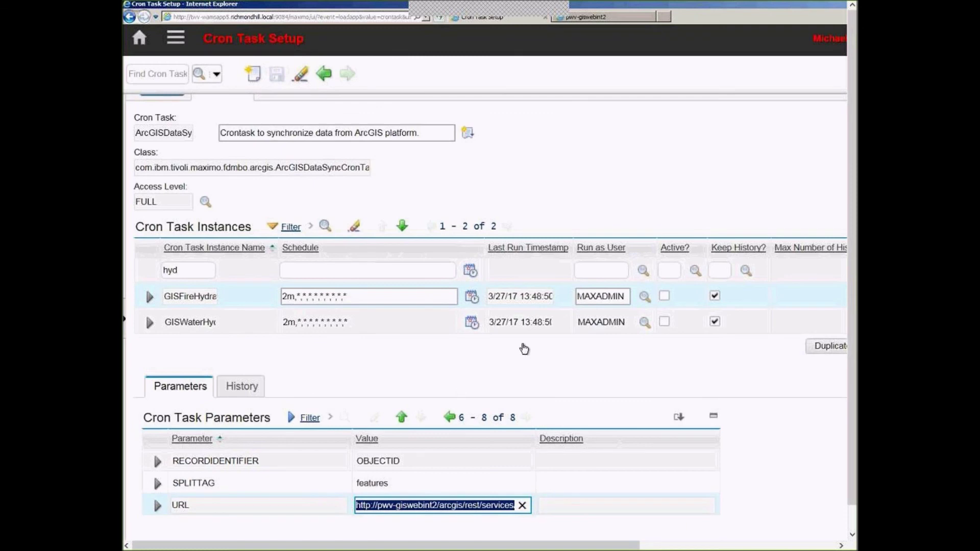
pyautogui.click(177, 52)
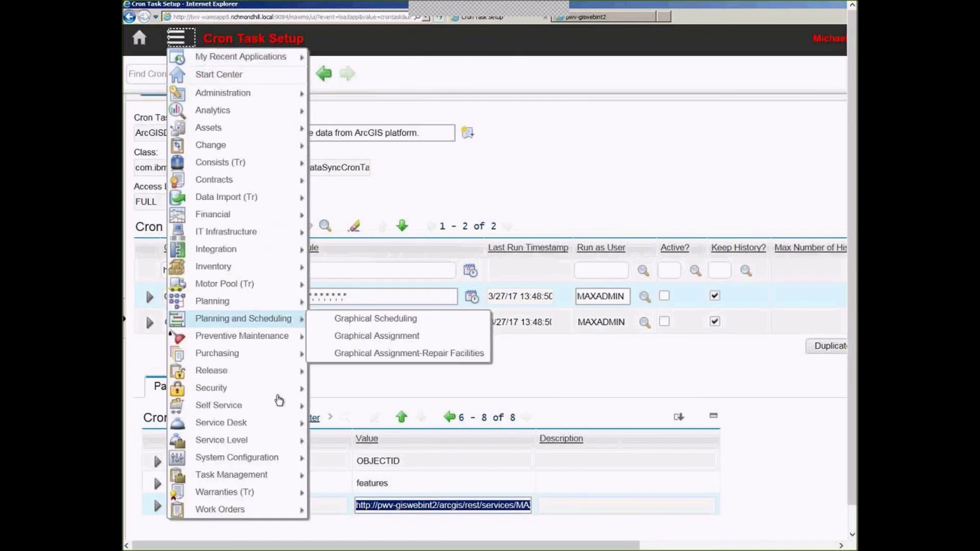
pyautogui.moveTo(298, 457)
pyautogui.moveTo(387, 457)
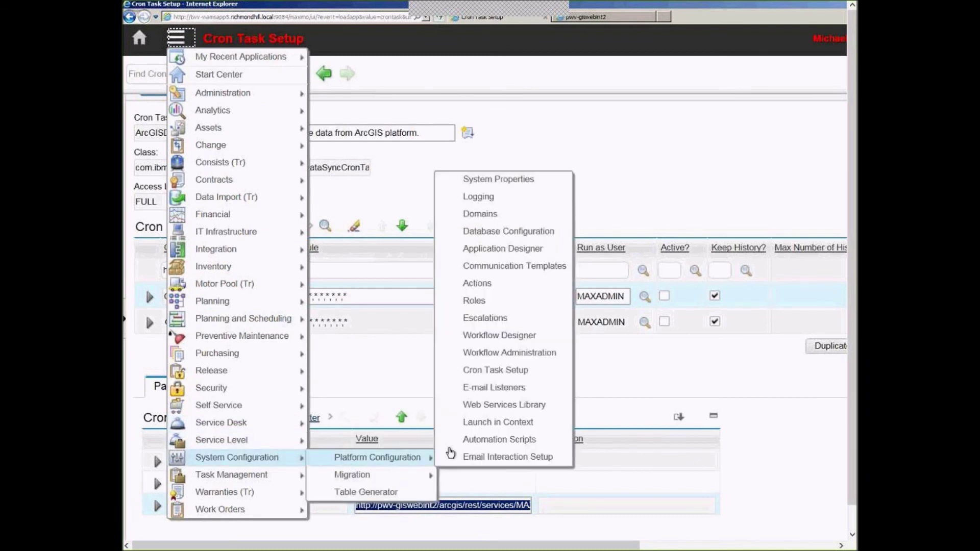
pyautogui.click(503, 250)
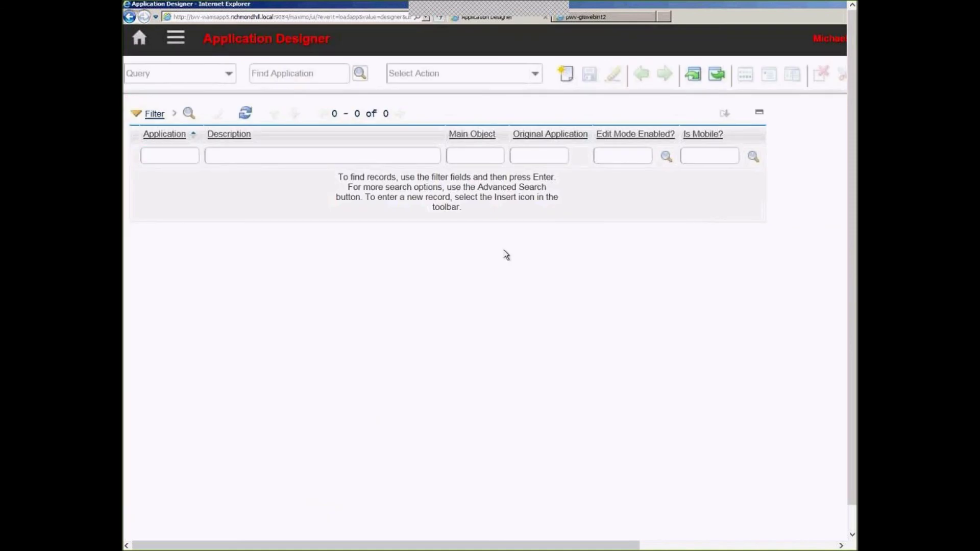
# Filter the applications by "asset" and open the ASSET application definition
pyautogui.click(175, 158)
pyautogui.write('asset')
pyautogui.press('Return')
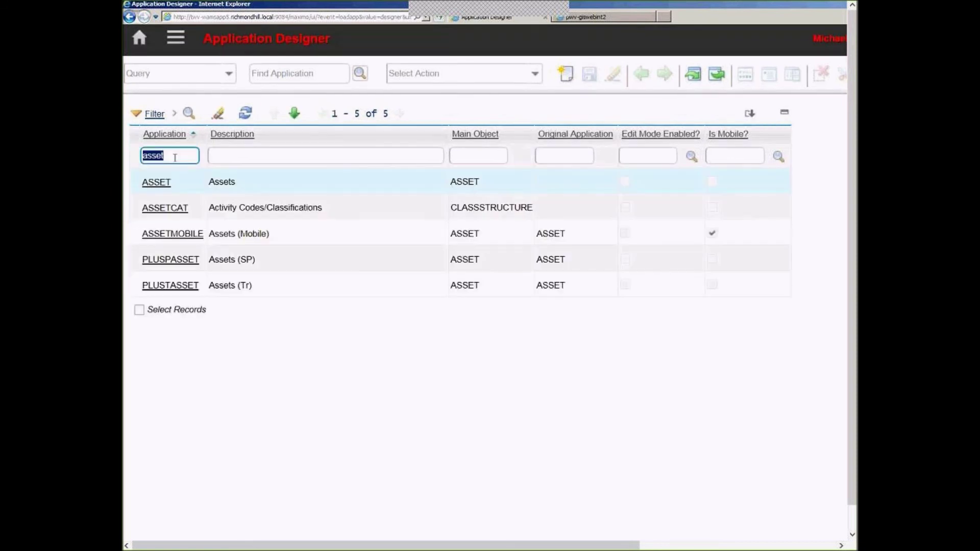
pyautogui.click(162, 184)
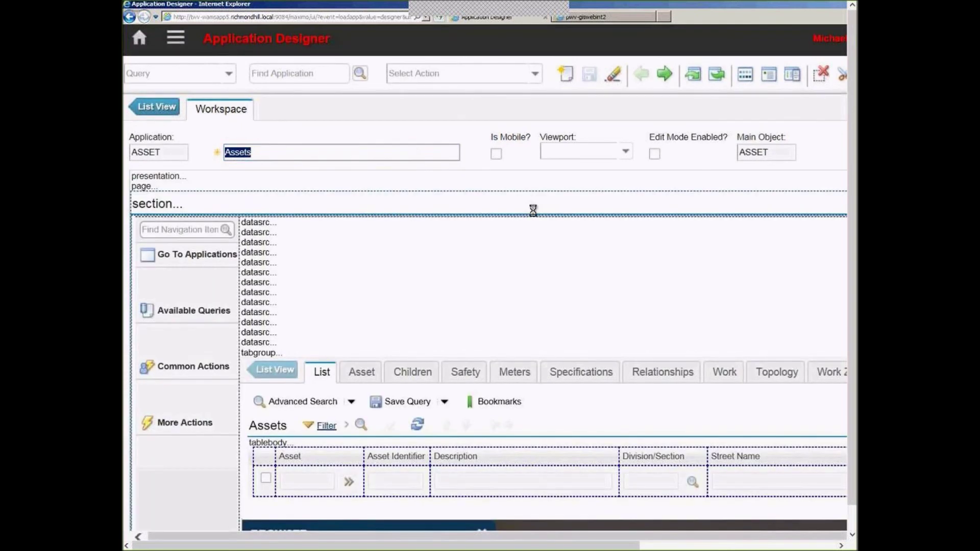
# Select the map control in the Assets application's Map tab layout and open its properties
pyautogui.click(740, 544)
pyautogui.click(713, 376)
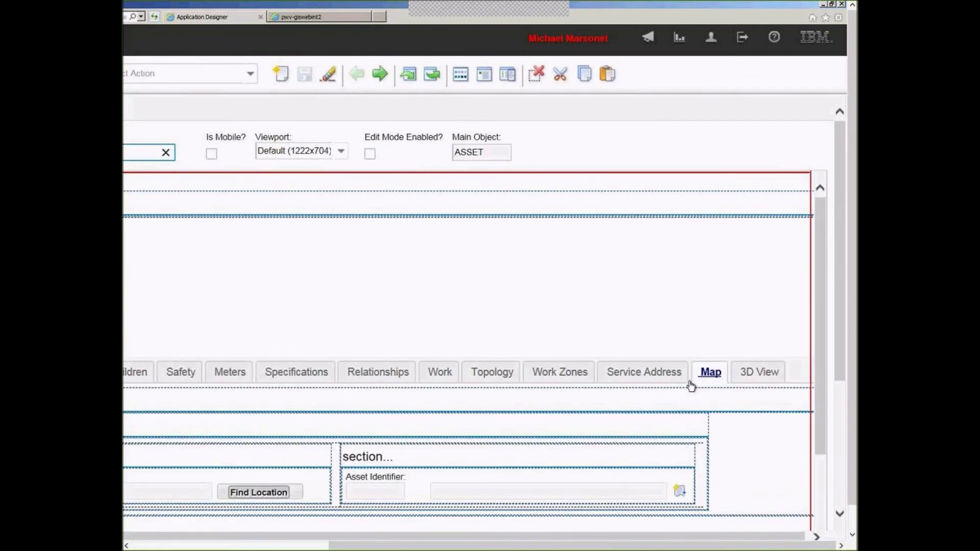
pyautogui.click(820, 497)
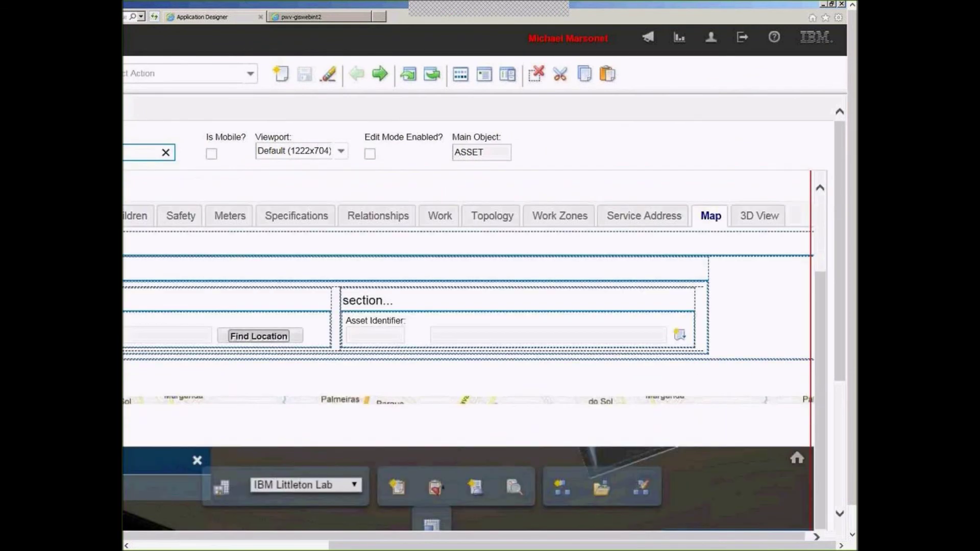
pyautogui.click(306, 546)
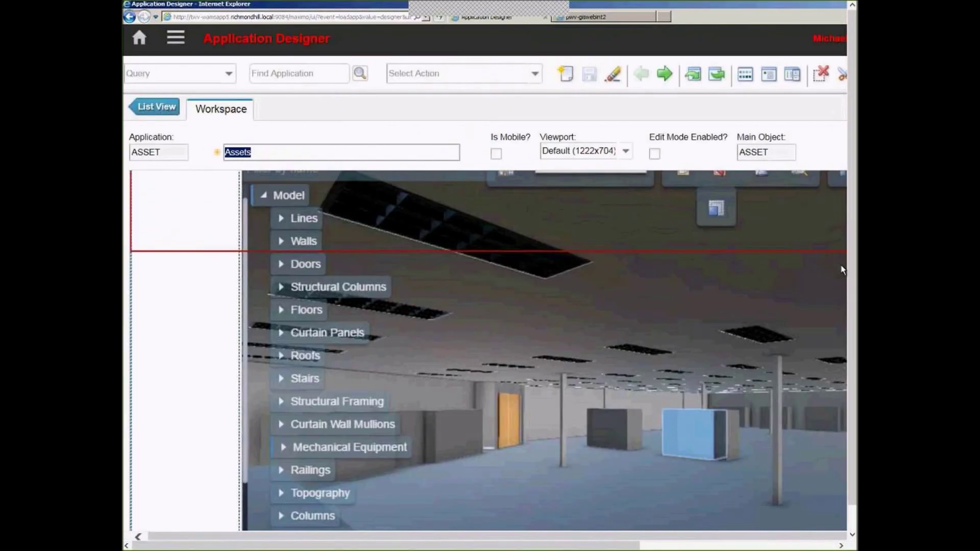
pyautogui.scroll(6, 834, 269)
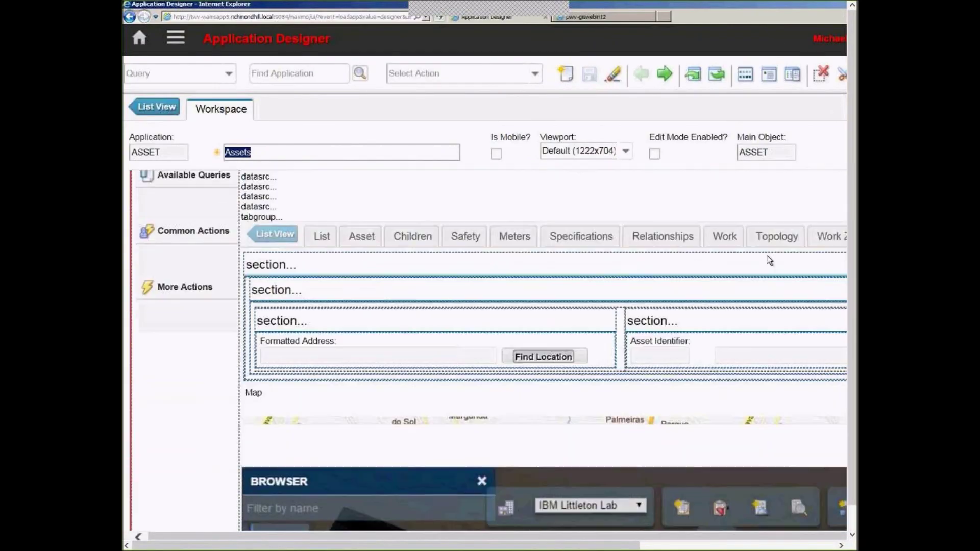
pyautogui.click(251, 394)
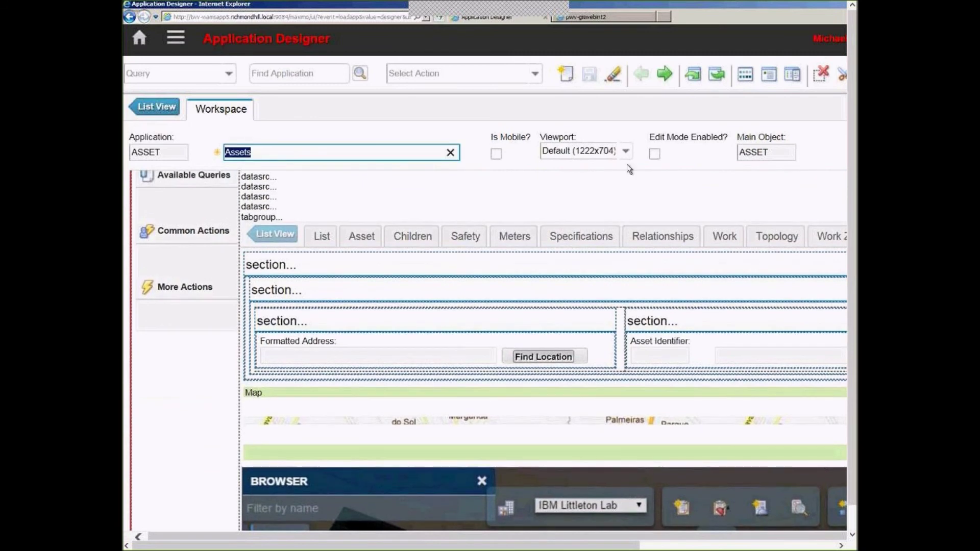
pyautogui.click(775, 77)
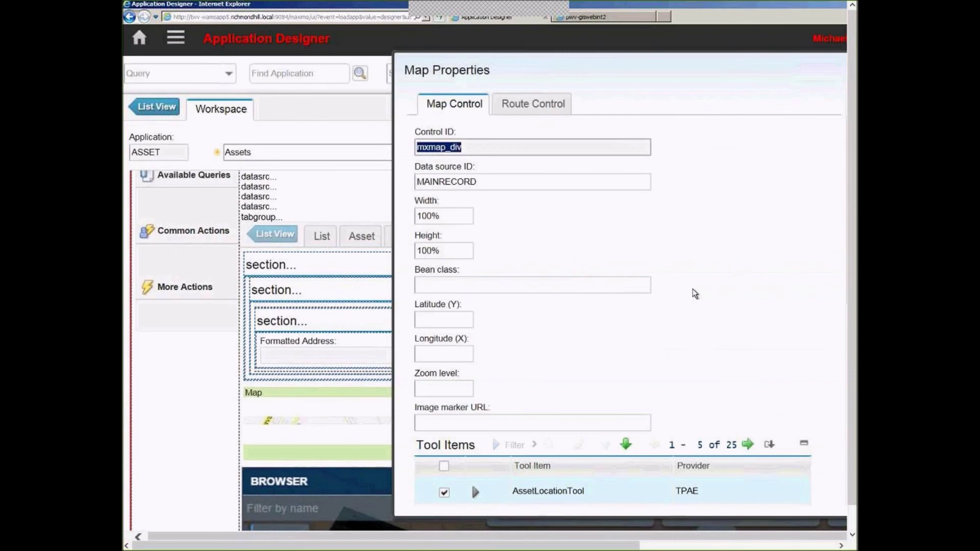
pyautogui.moveTo(629, 70); pyautogui.dragTo(561, 81)
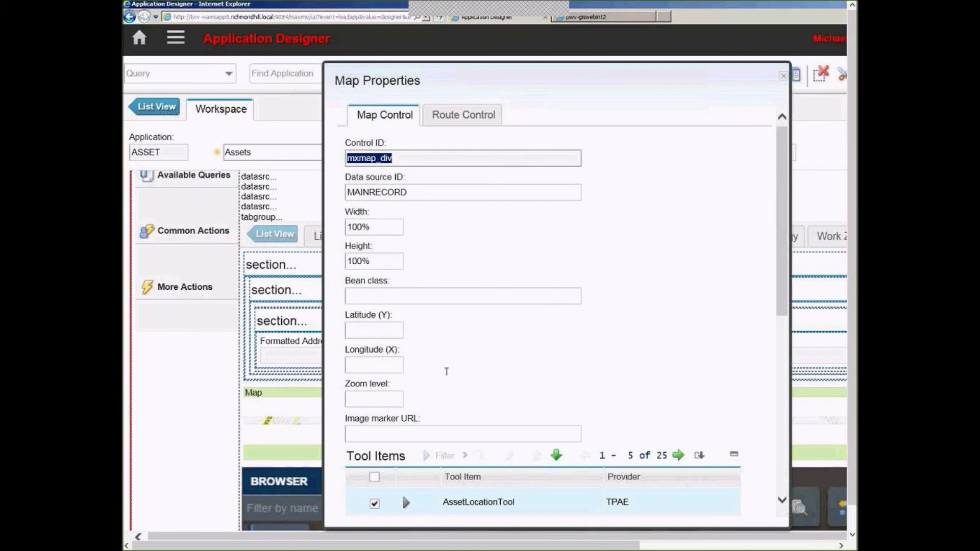
# Examine the first four pages of the map control's tool items and close the Map Properties dialog
pyautogui.click(475, 370)
pyautogui.scroll(-4, 477, 374)
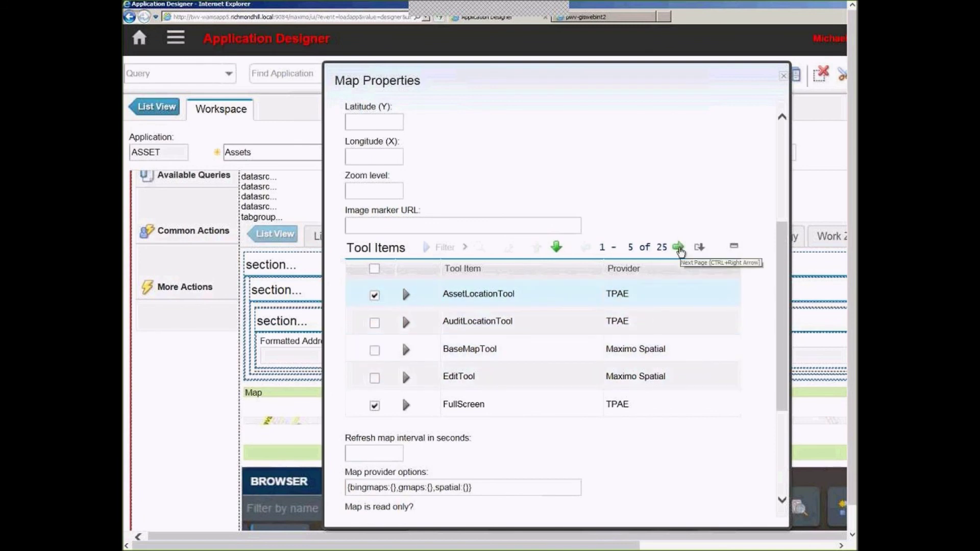
pyautogui.click(679, 248)
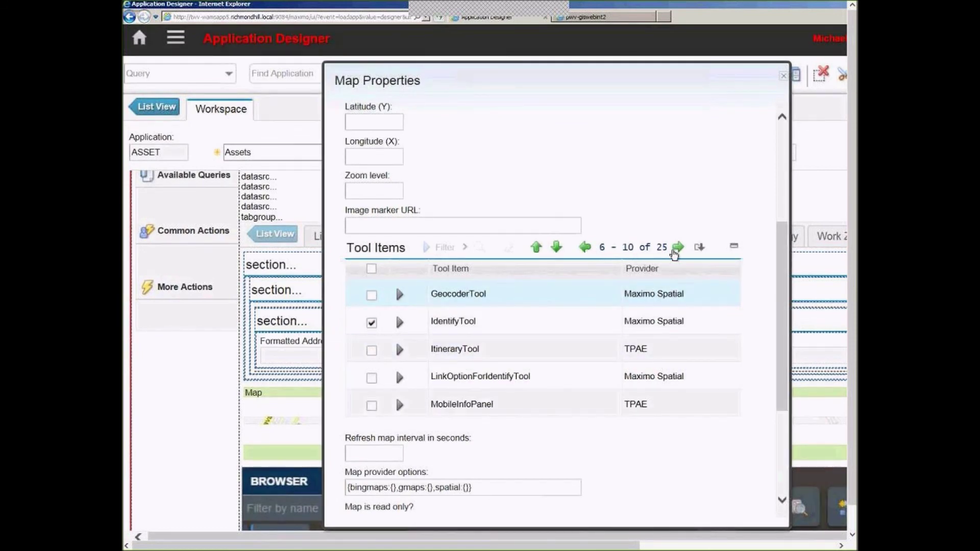
pyautogui.click(677, 248)
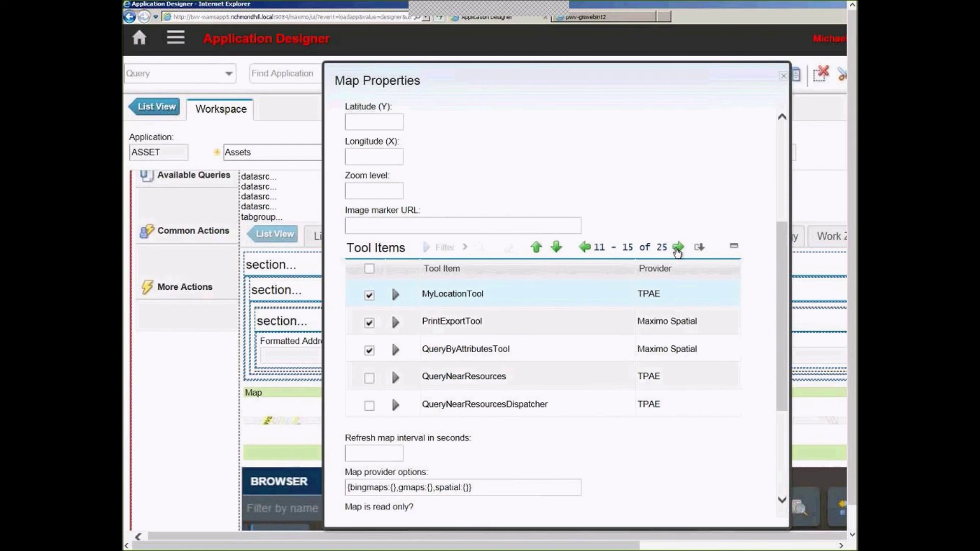
pyautogui.click(677, 248)
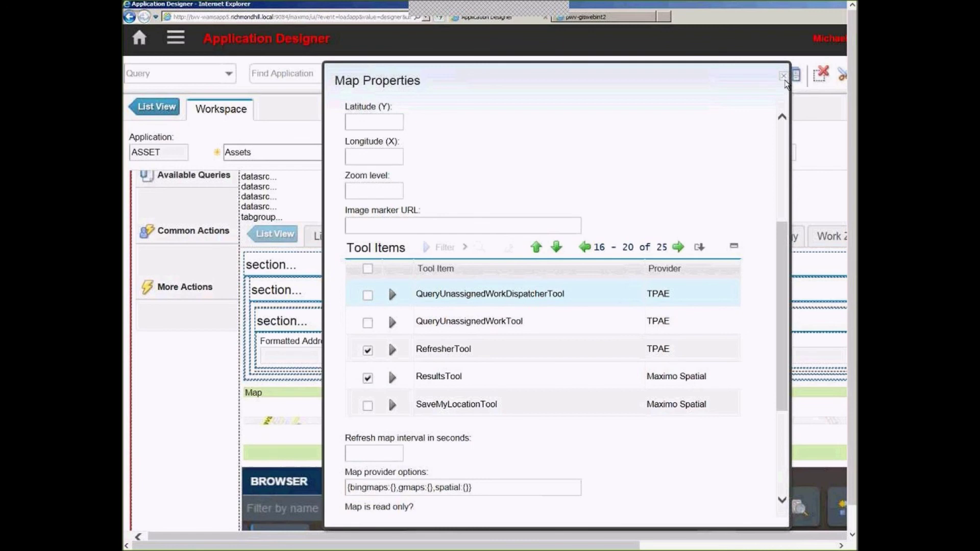
pyautogui.click(783, 76)
# Open the Water Sample Station WS025 work order in Work Order Tracking and view its service address and map
pyautogui.click(171, 36)
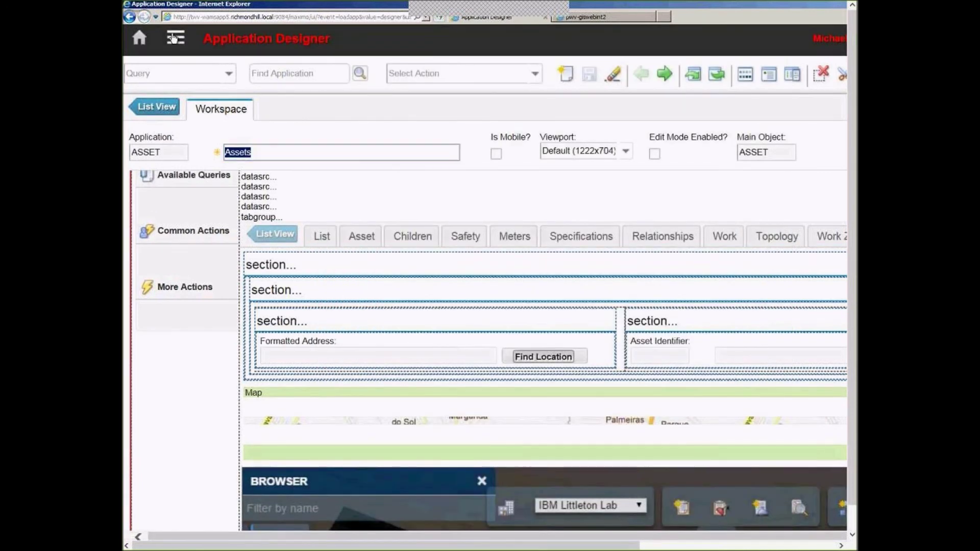
pyautogui.moveTo(265, 513)
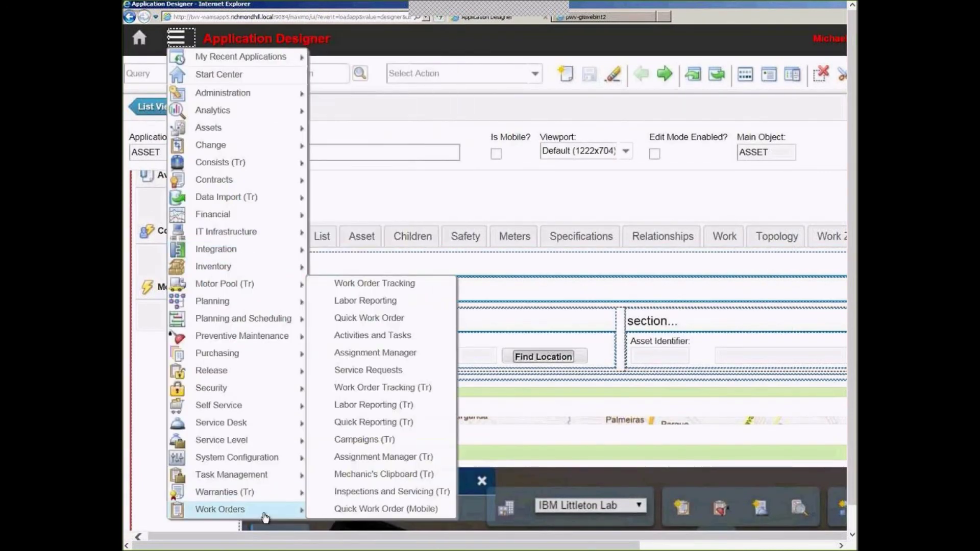
pyautogui.click(386, 290)
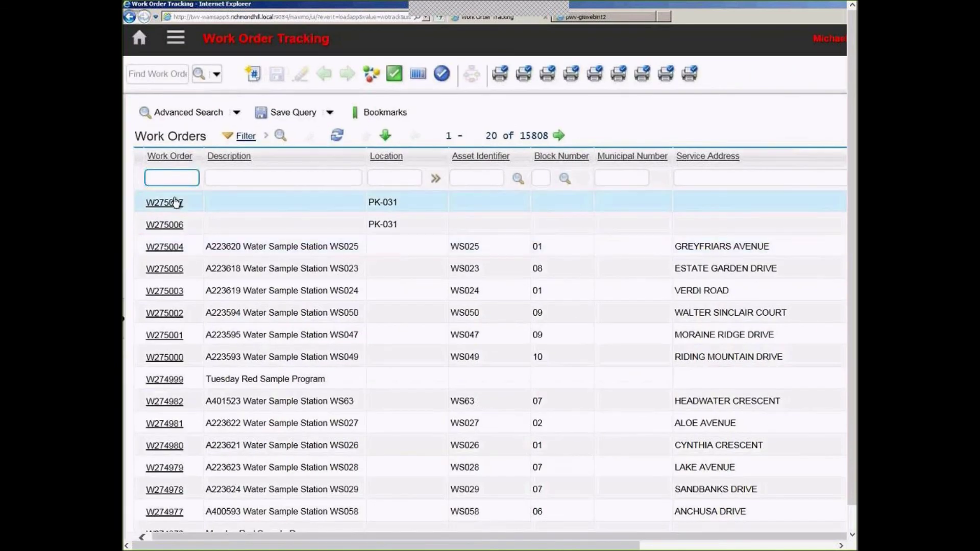
pyautogui.click(169, 248)
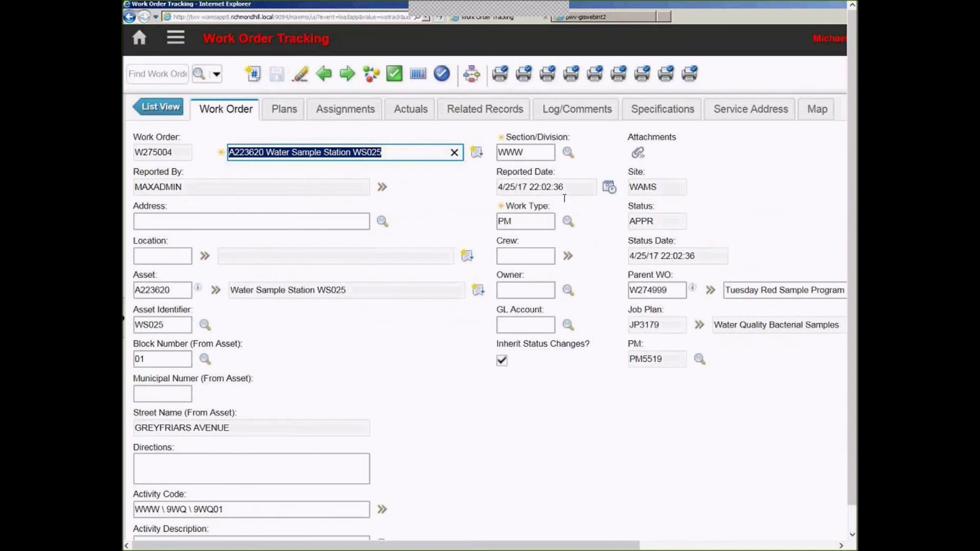
pyautogui.click(717, 117)
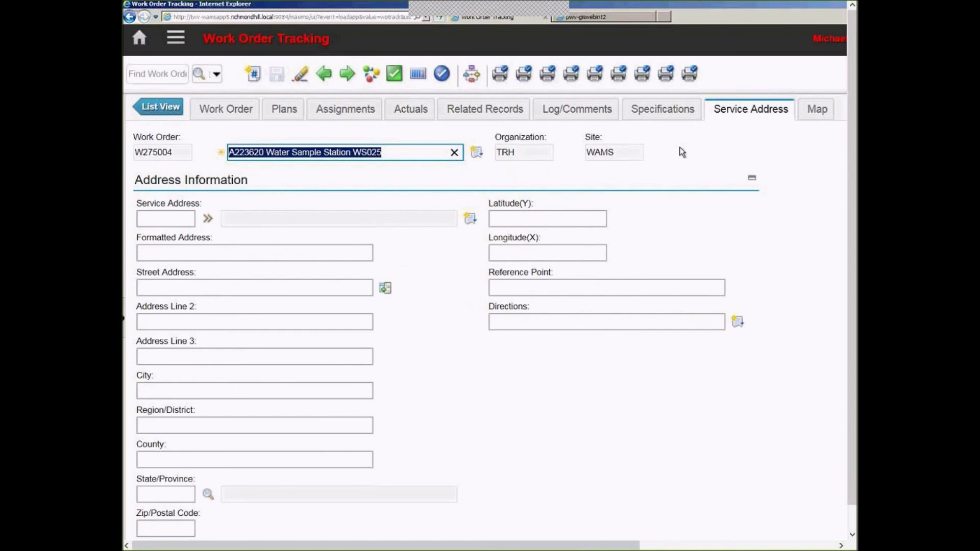
pyautogui.click(811, 108)
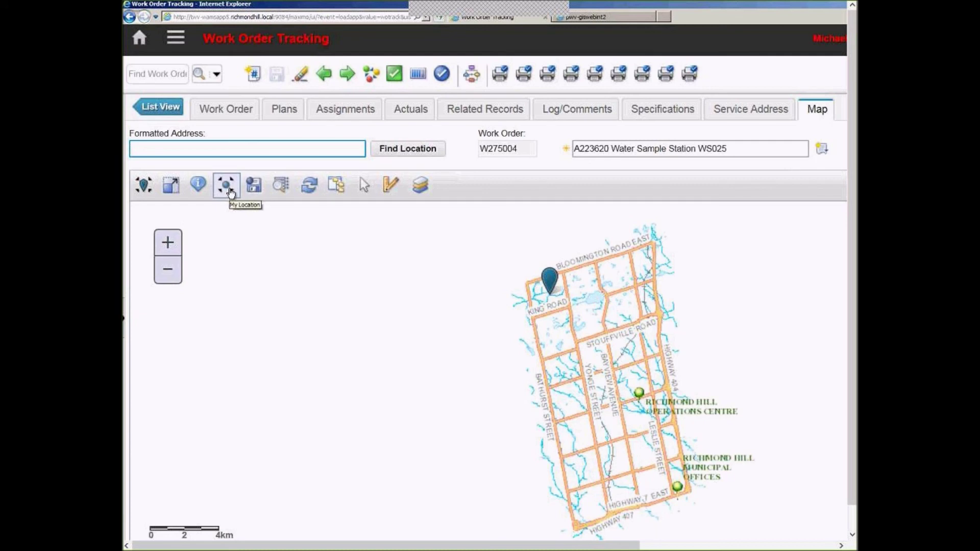
# Locate the current position on the map, save it to the work order and check the service address coordinates
pyautogui.click(230, 192)
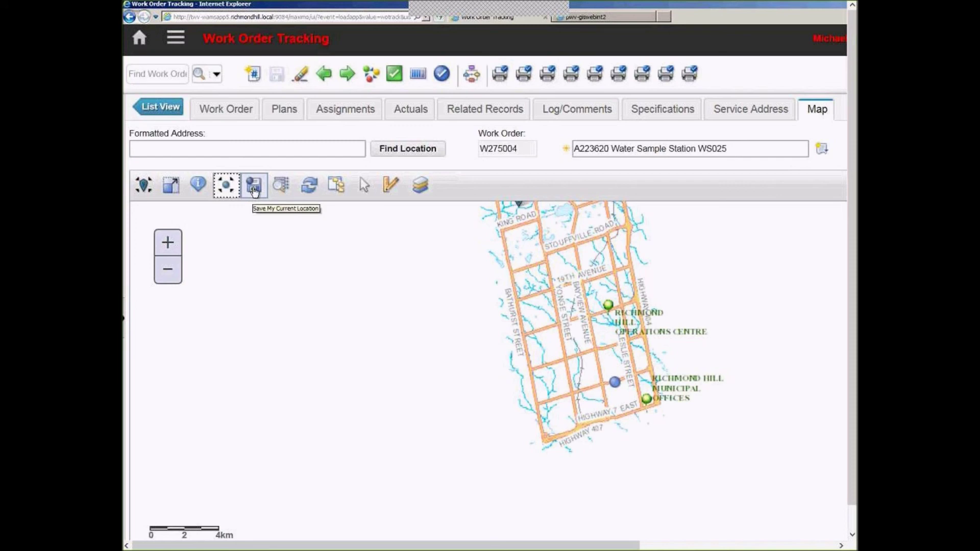
pyautogui.click(254, 190)
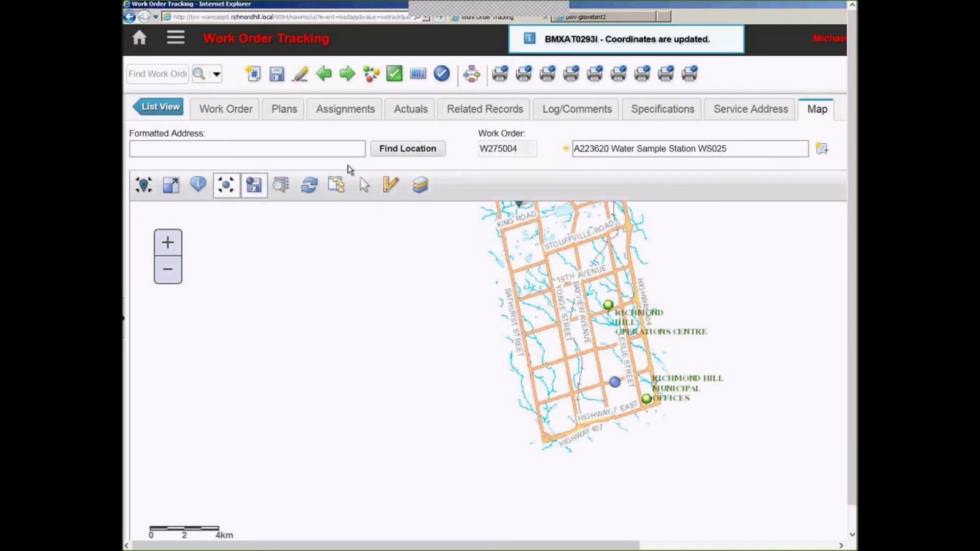
pyautogui.click(729, 112)
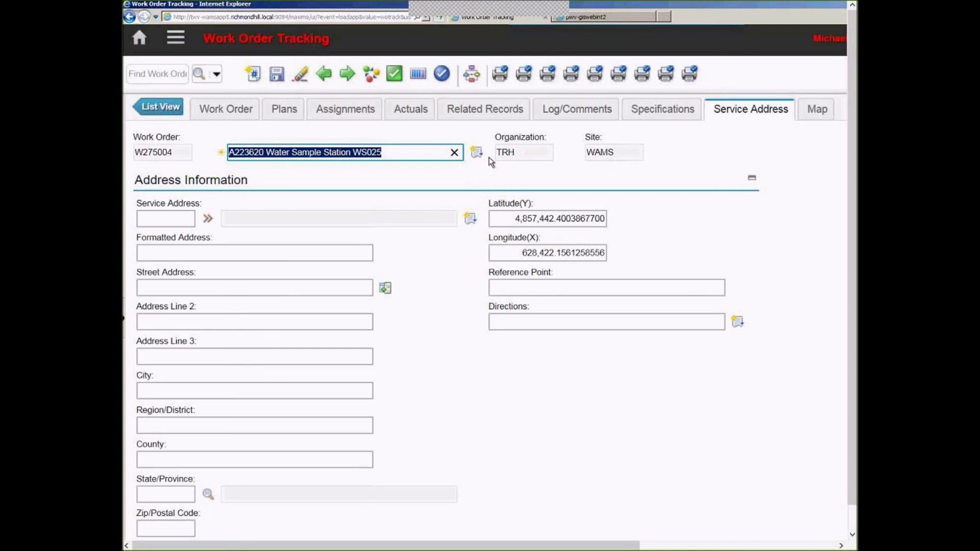
# Return to the Start Center without saving the work order changes
pyautogui.click(142, 38)
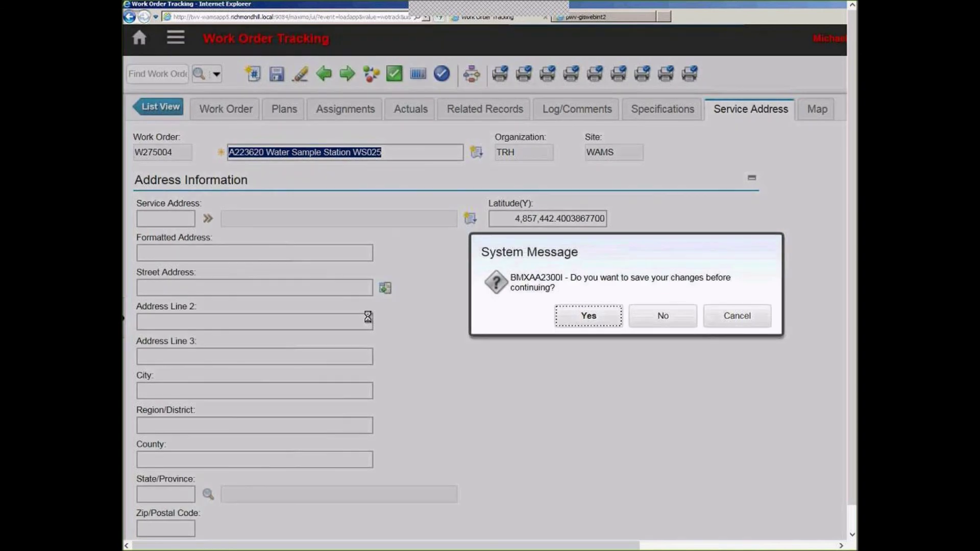
pyautogui.click(666, 319)
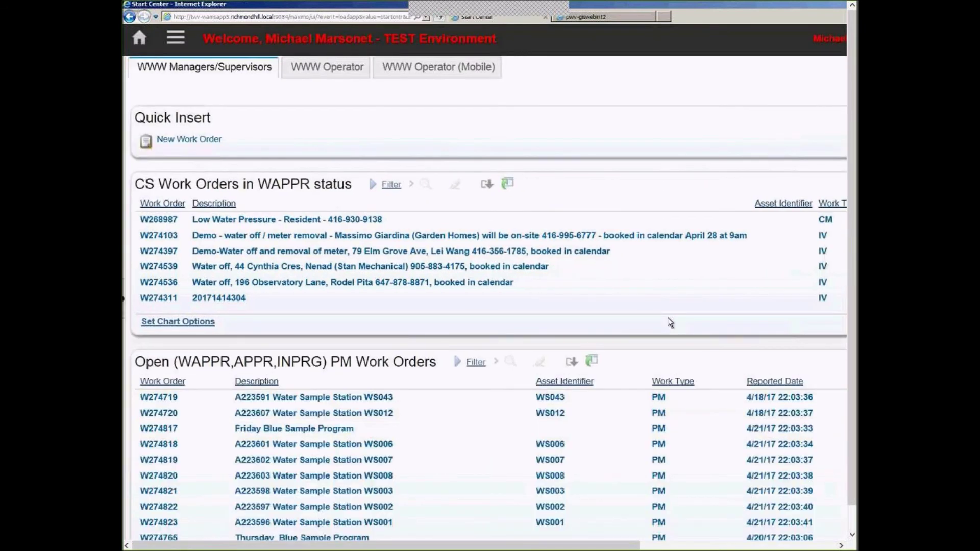
# Switch to the presentation slide show and advance from the Application Designer Map Control slide to the closing contact slide
pyautogui.hotkey('alt', 'Tab')
pyautogui.hotkey('alt', 'Tab')
pyautogui.hotkey('alt', 'Tab')
pyautogui.hotkey('alt', 'Tab')
pyautogui.hotkey('alt', 'Tab')
pyautogui.moveTo(674, 7)
pyautogui.click(699, 7)
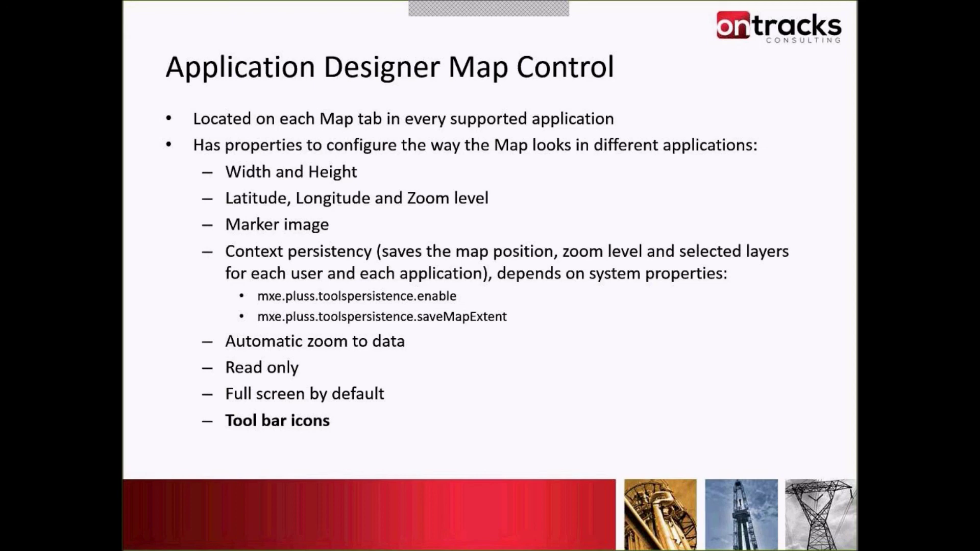
pyautogui.press('Right')
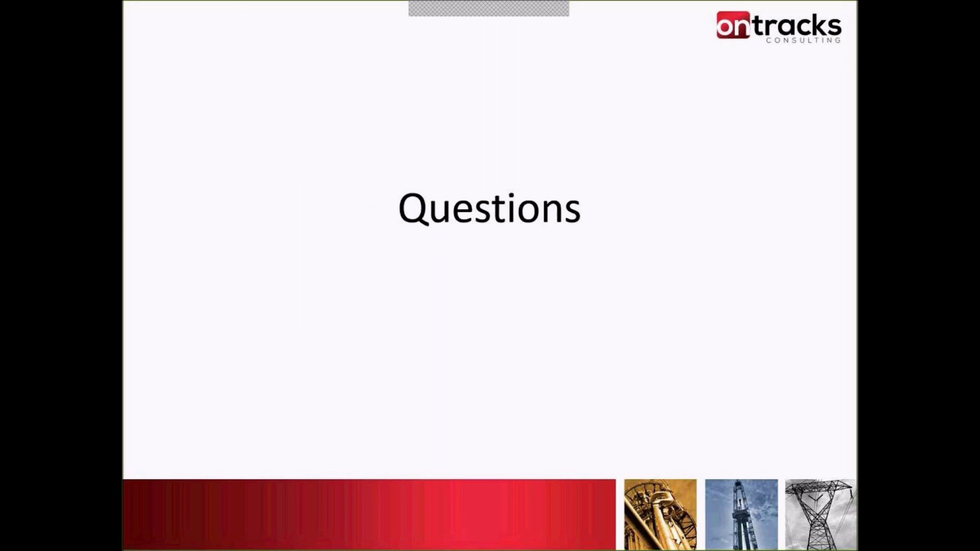
pyautogui.press('Right')
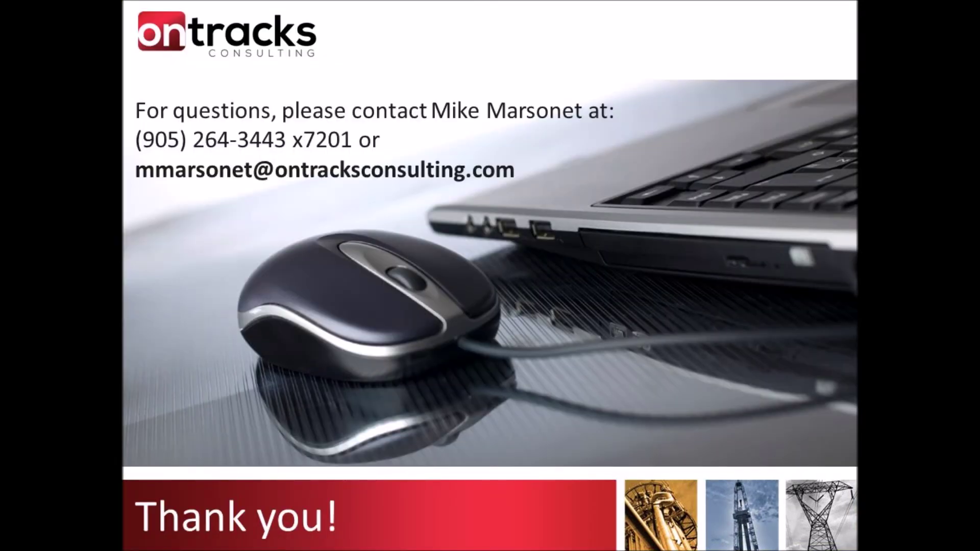